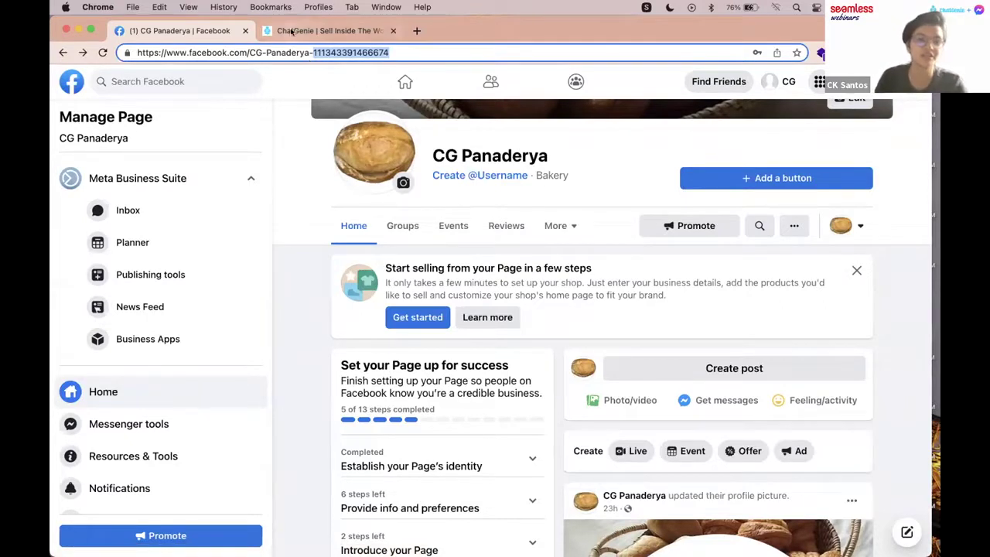
# Step: Go from the bakery's Facebook page to the ChatGenie site and start signing in with Facebook
pyautogui.click(293, 30)
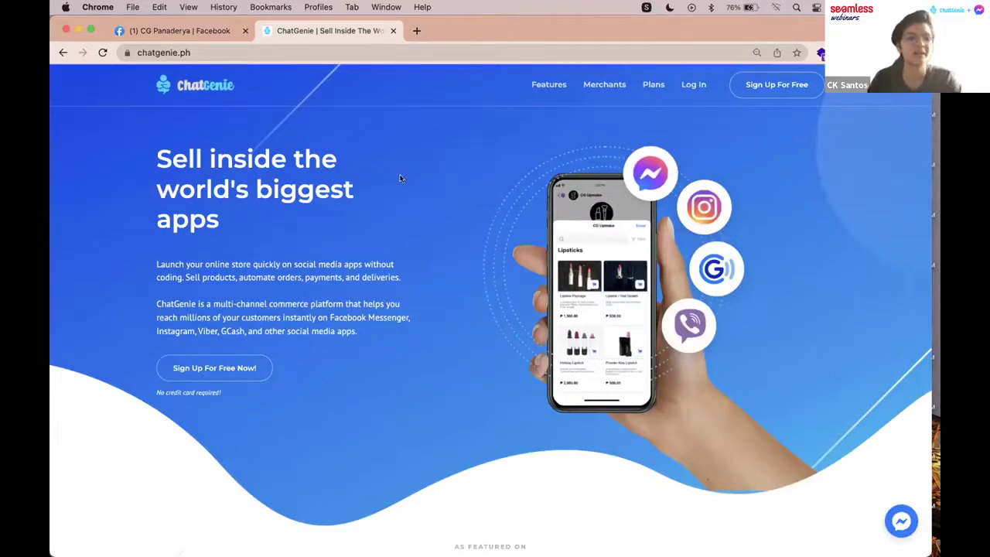
pyautogui.click(241, 369)
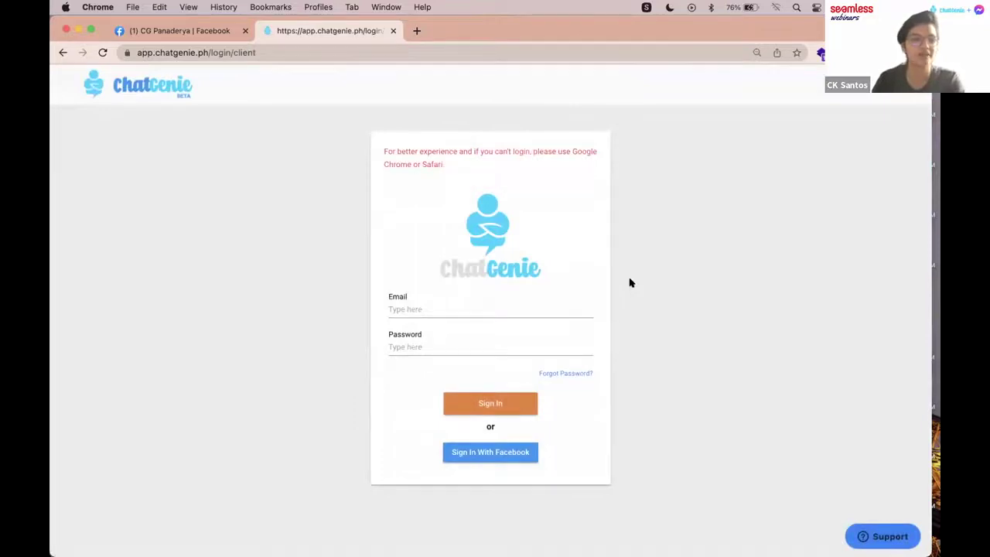
pyautogui.click(517, 453)
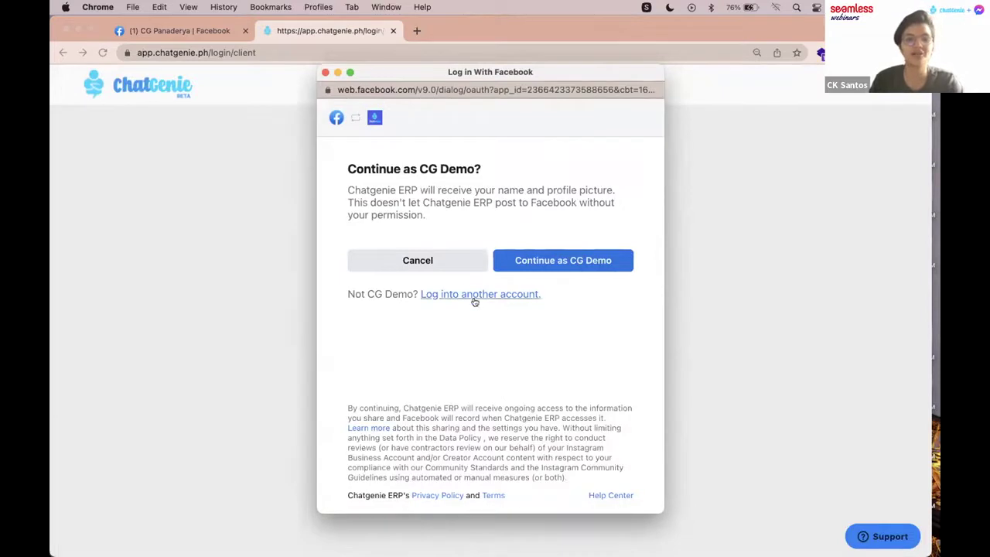
# Step: Continue as the logged-in Facebook account, skip Instagram, and link CG Panaderya with all permissions
pyautogui.click(546, 264)
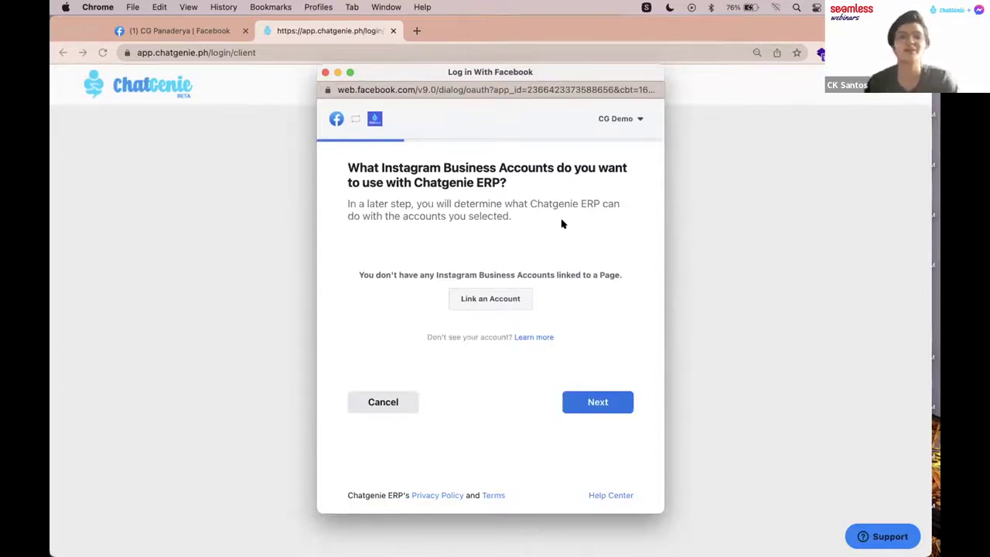
pyautogui.click(606, 407)
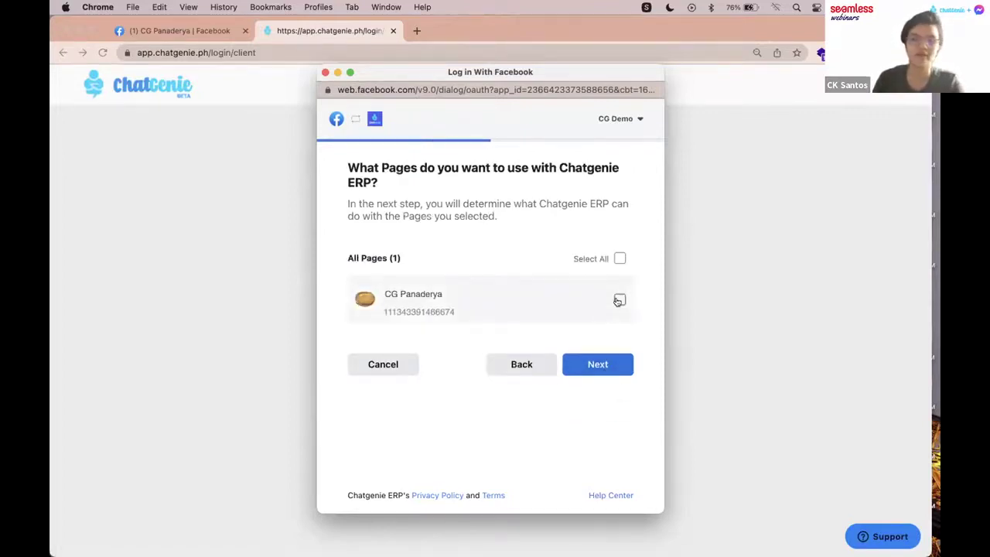
pyautogui.click(619, 300)
pyautogui.click(610, 369)
pyautogui.scroll(-3, 647, 269)
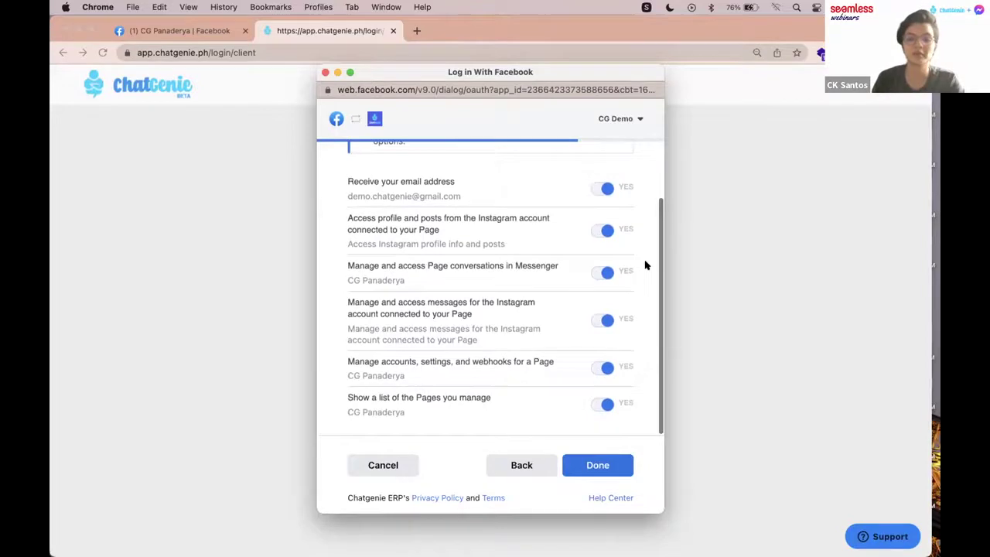
pyautogui.scroll(3, 621, 309)
pyautogui.scroll(-3, 603, 325)
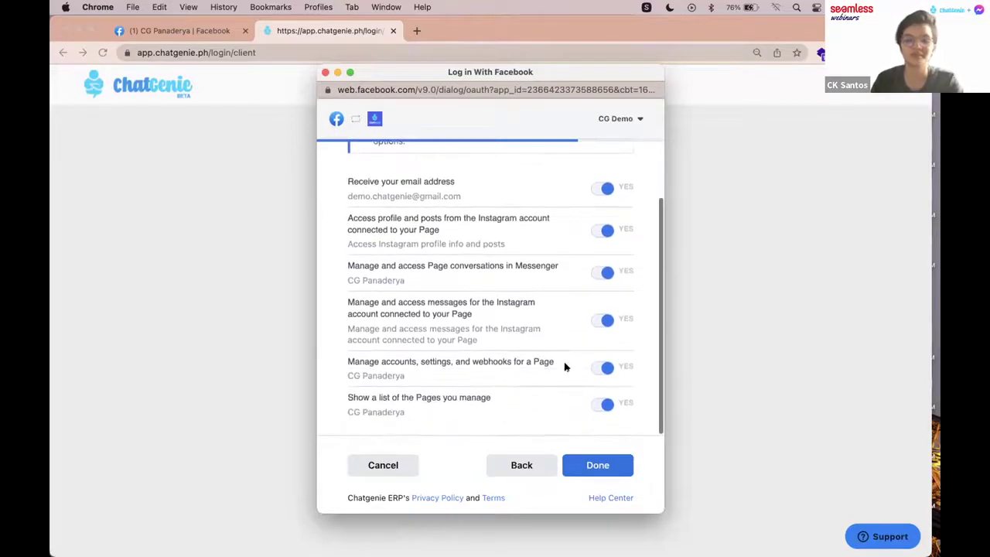
pyautogui.click(597, 467)
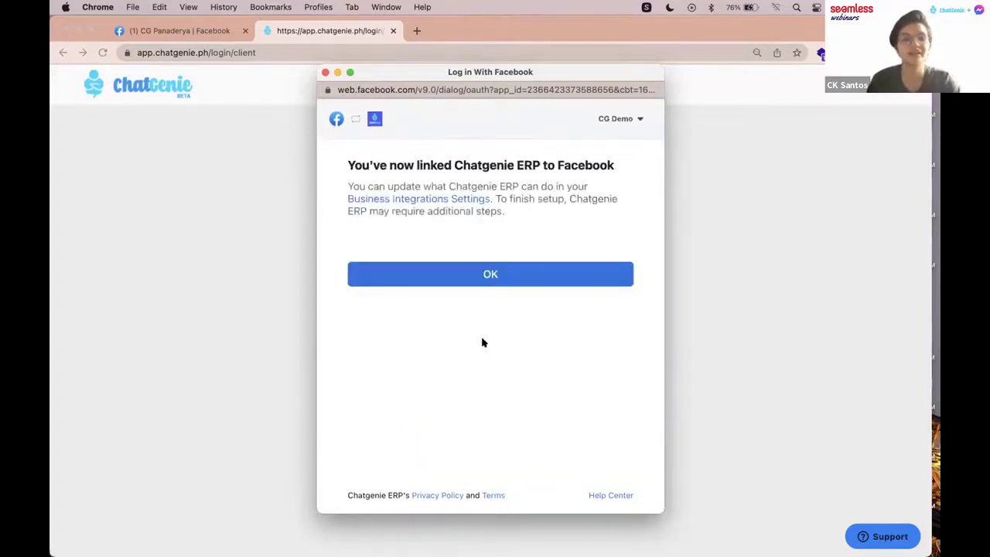
pyautogui.click(516, 270)
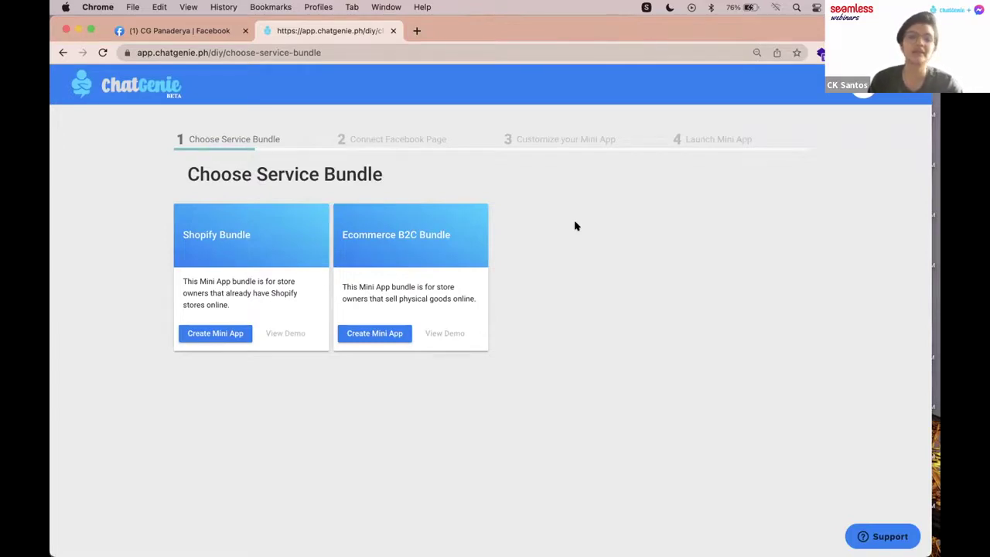
# Step: Create an Ecommerce B2C Bundle mini app and connect the CG Panaderya page to it
pyautogui.click(393, 334)
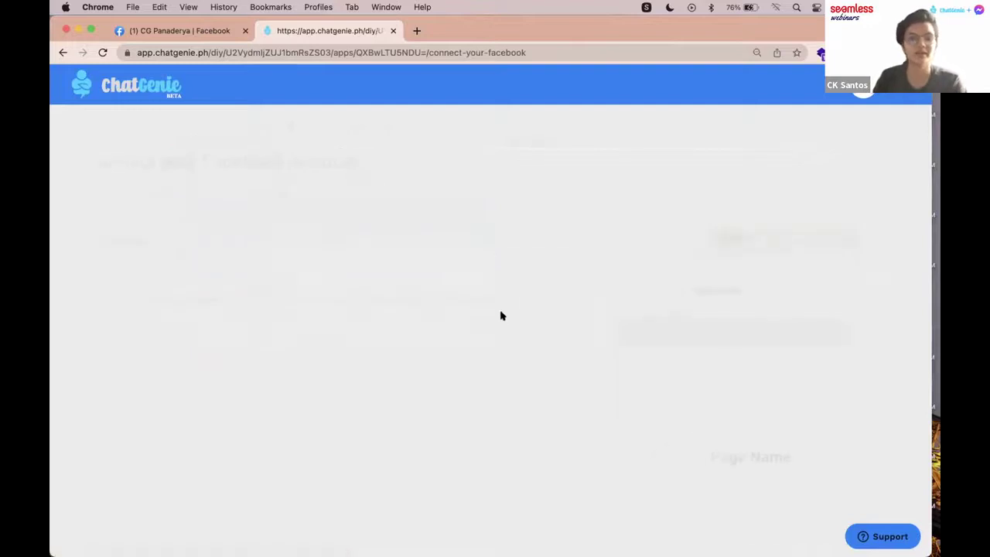
pyautogui.scroll(-2, 541, 223)
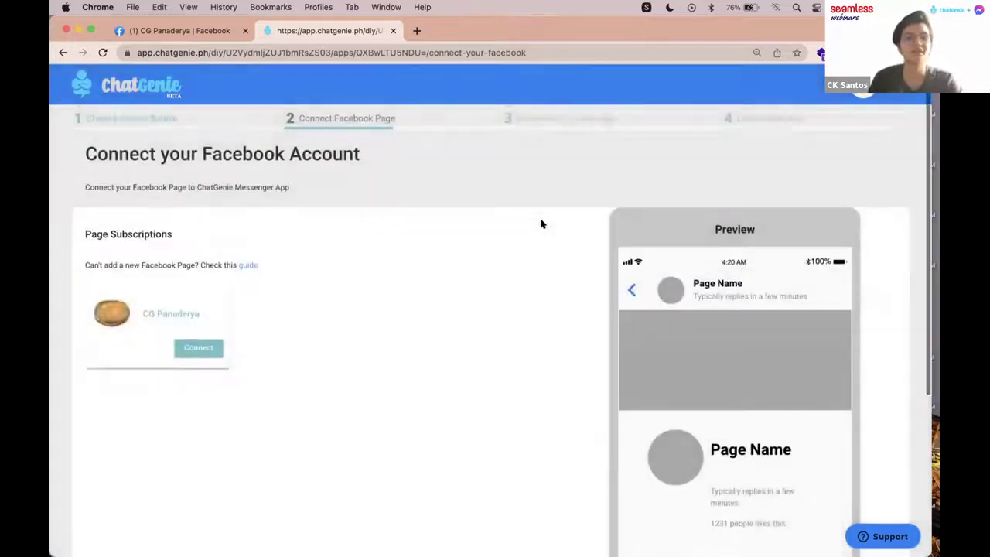
pyautogui.scroll(-1, 284, 279)
pyautogui.click(212, 280)
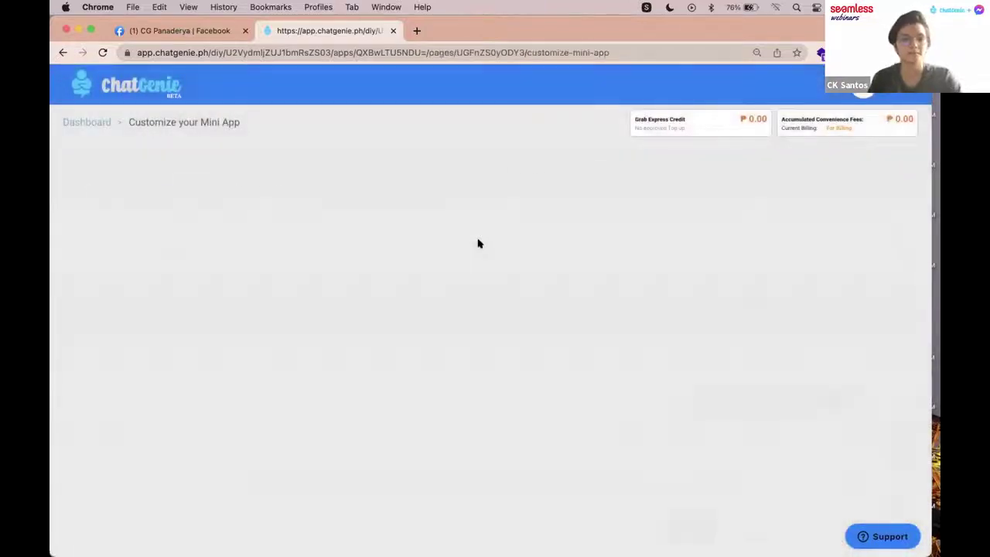
# Step: Name the mini app 'CG Panenderya'
pyautogui.scroll(-1, 499, 333)
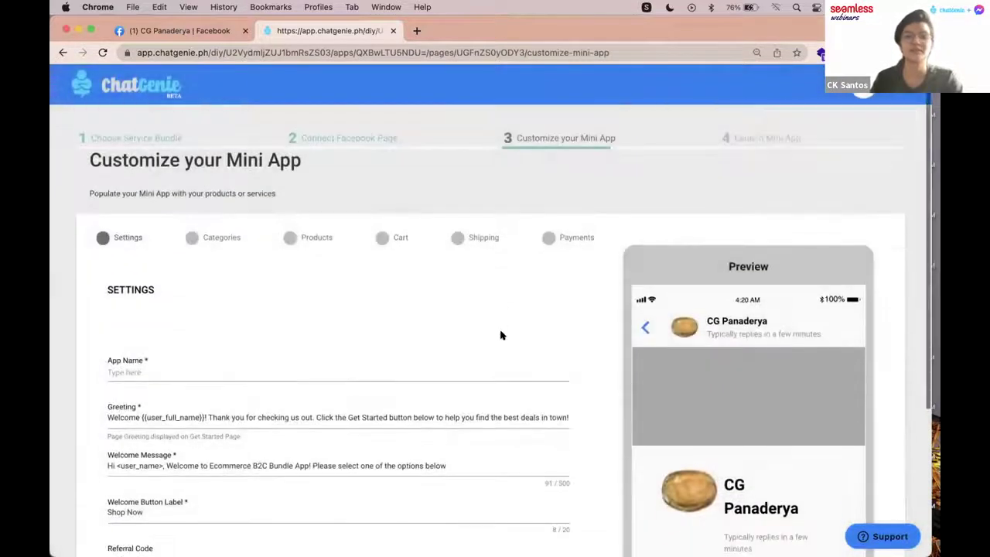
pyautogui.scroll(-1, 565, 323)
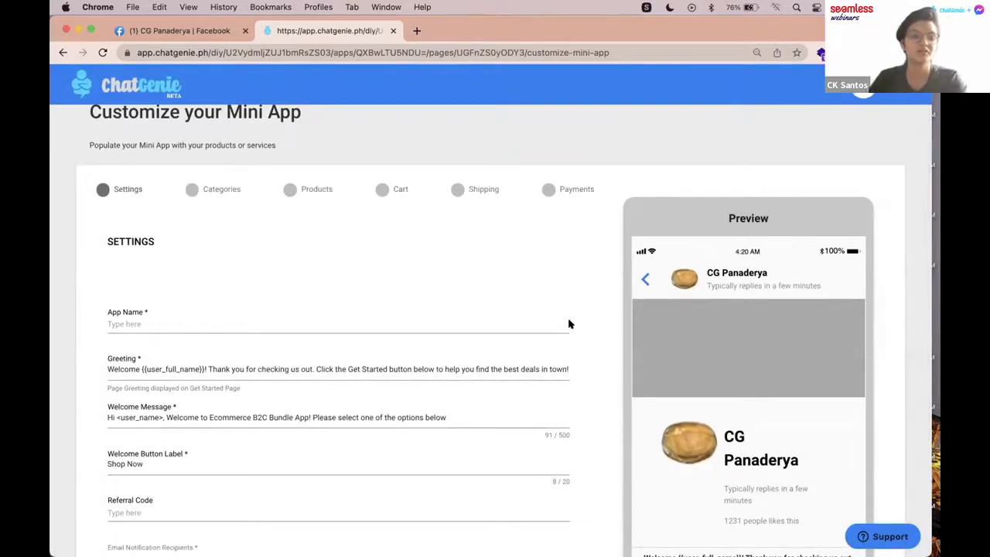
pyautogui.click(272, 322)
pyautogui.write('XG')
pyautogui.press('BackSpace')
pyautogui.press('BackSpace')
pyautogui.write('CG ')
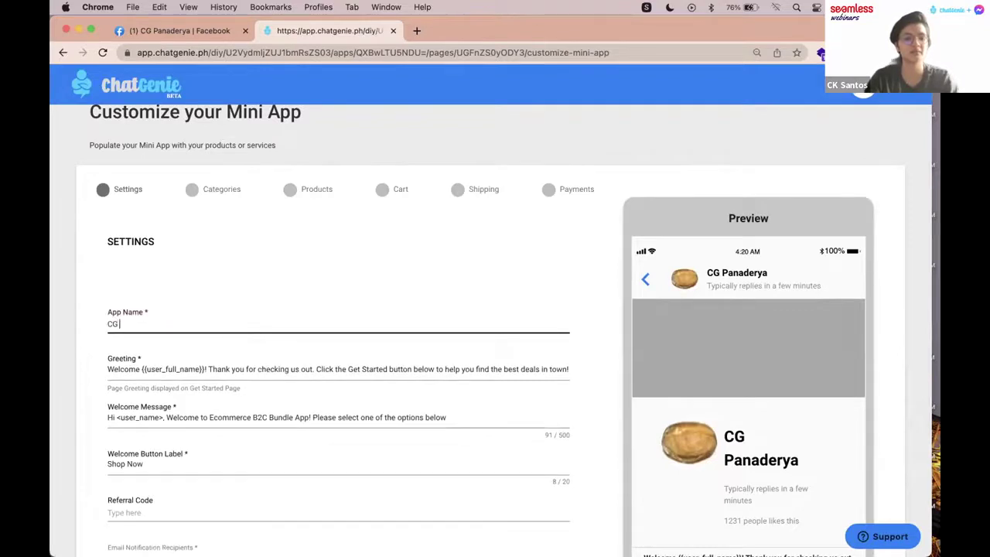
pyautogui.write('Pane')
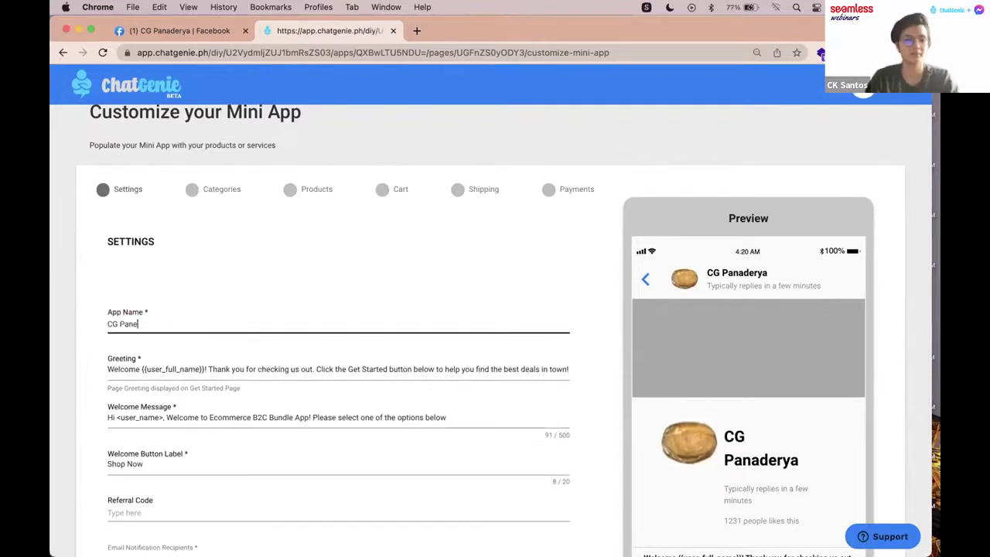
pyautogui.write('nderya')
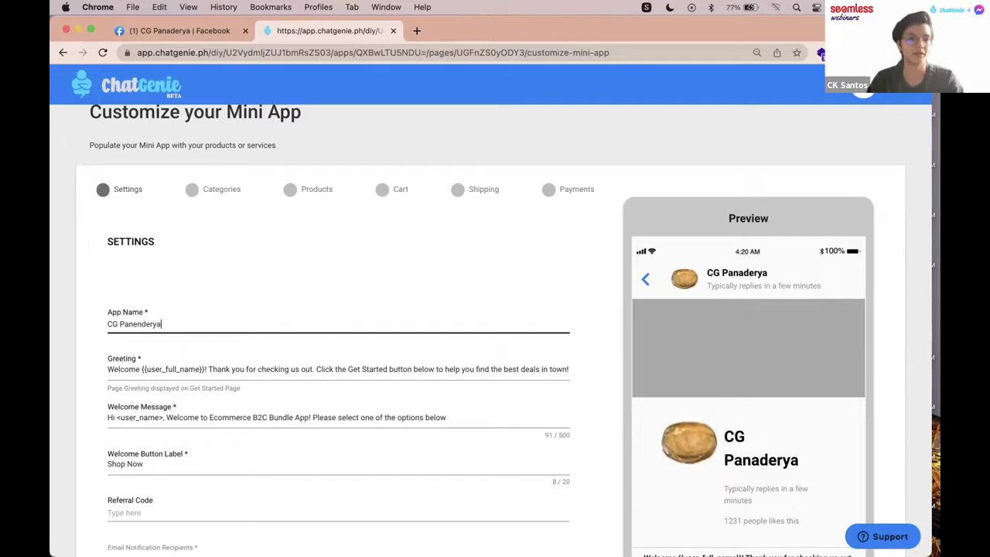
# Step: Edit the welcome message to name 'CG Panenderya!' and end with 'Click the Shop Now button'
pyautogui.scroll(-3, 327, 292)
pyautogui.click(183, 281)
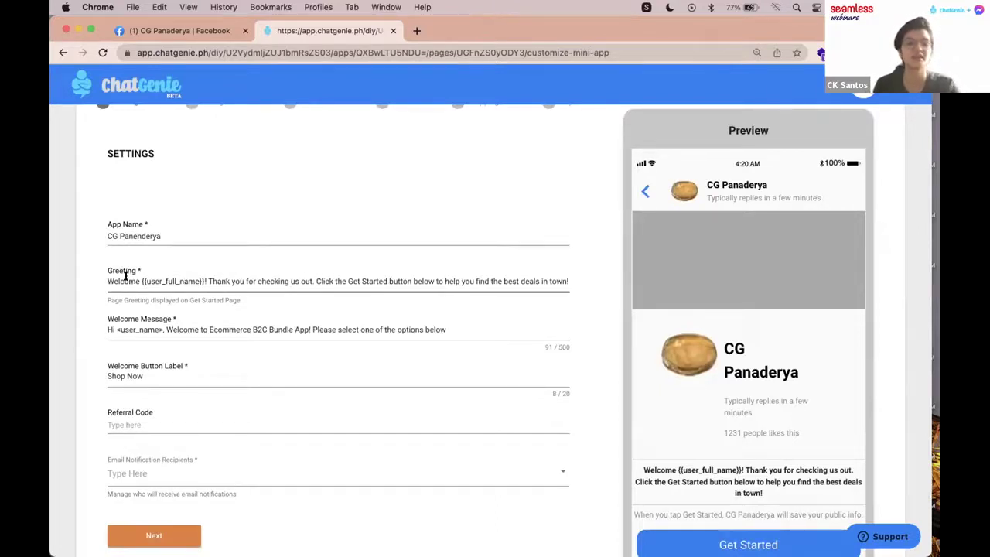
pyautogui.moveTo(501, 281); pyautogui.dragTo(544, 280)
pyautogui.click(542, 281)
pyautogui.scroll(-1, 310, 261)
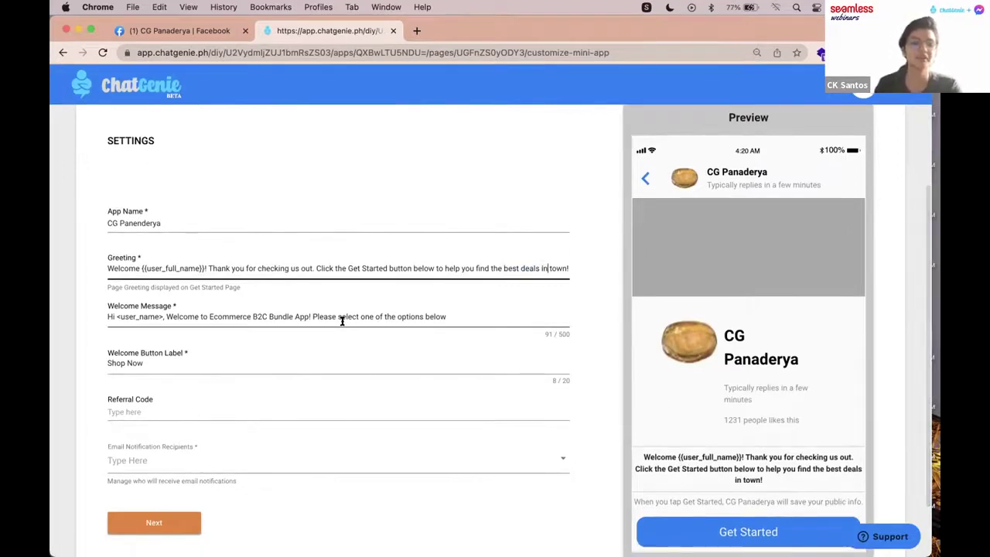
pyautogui.scroll(-1, 295, 260)
pyautogui.scroll(-1, 204, 287)
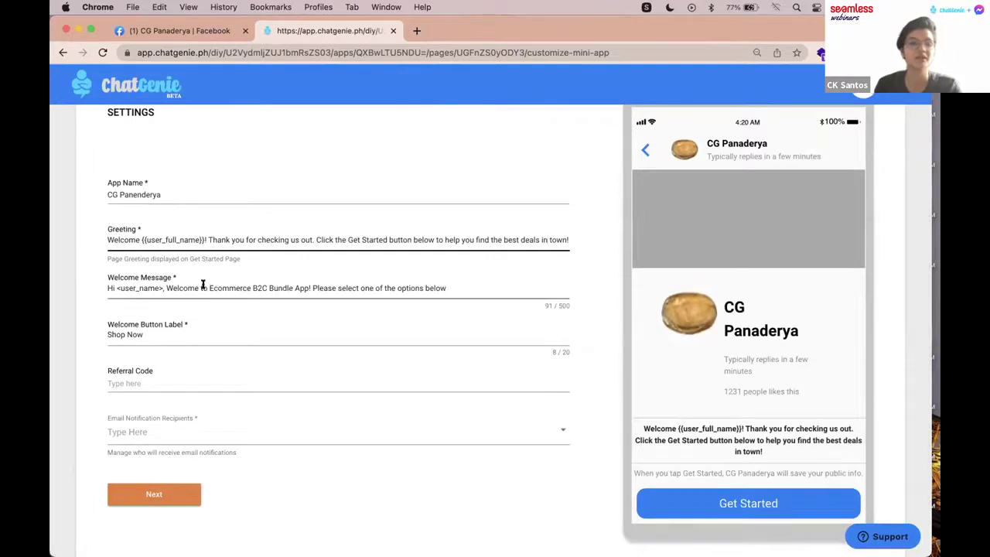
pyautogui.moveTo(208, 287); pyautogui.dragTo(305, 286)
pyautogui.write('CG Pa')
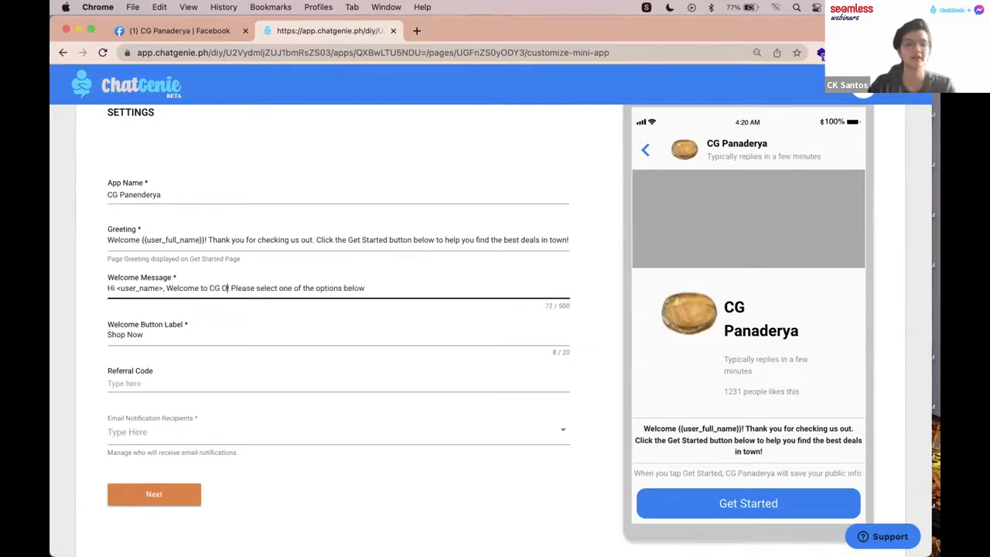
pyautogui.write('nendery')
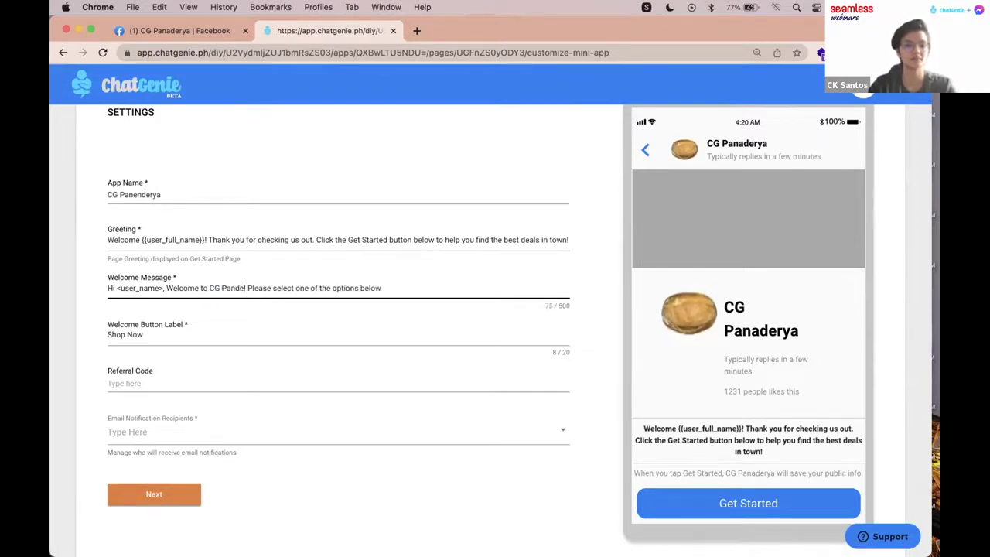
pyautogui.write('a!')
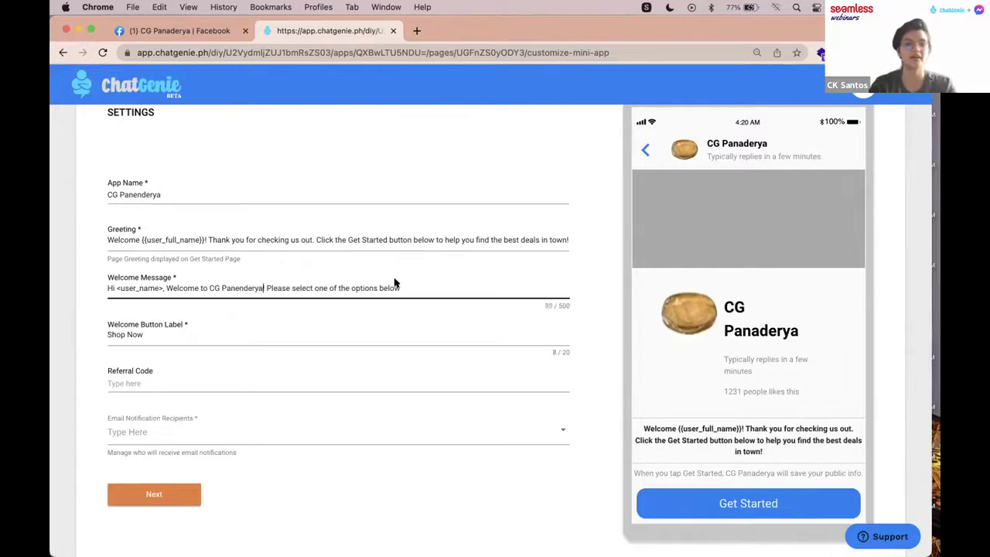
pyautogui.moveTo(400, 288); pyautogui.dragTo(265, 283)
pyautogui.write('C')
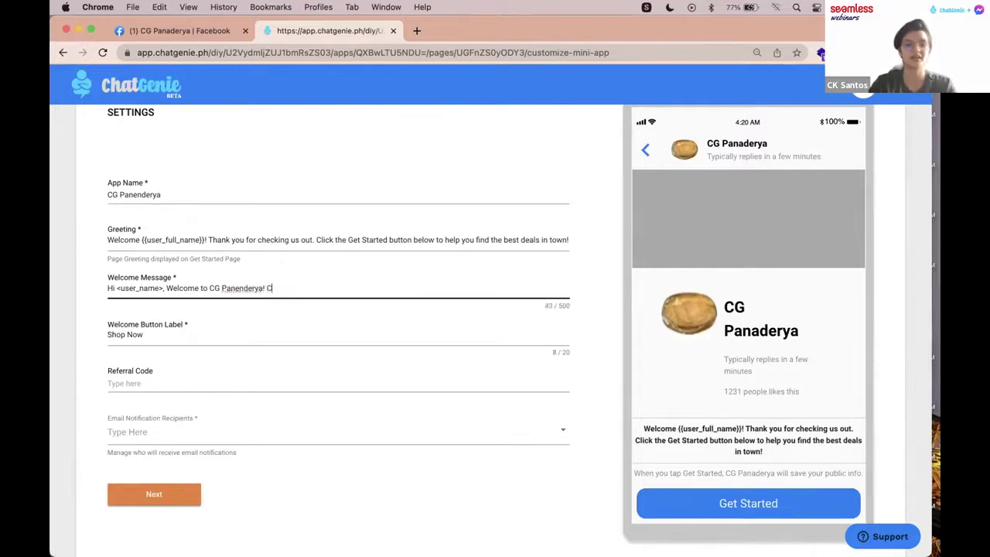
pyautogui.write('lick the Shop')
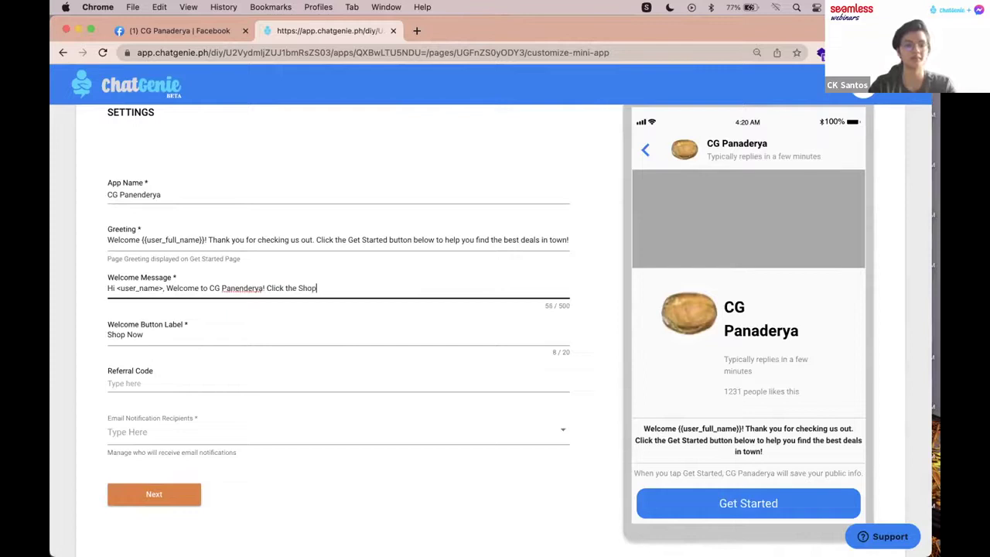
pyautogui.write(' Now button')
pyautogui.click(196, 328)
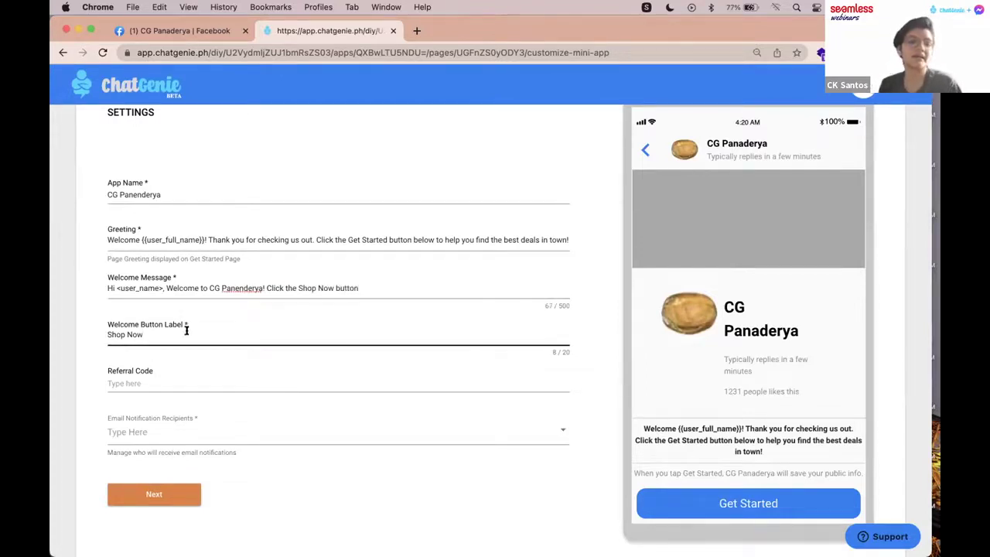
# Step: Add the store's e-mail address as a notification recipient and save the settings
pyautogui.scroll(-1, 194, 325)
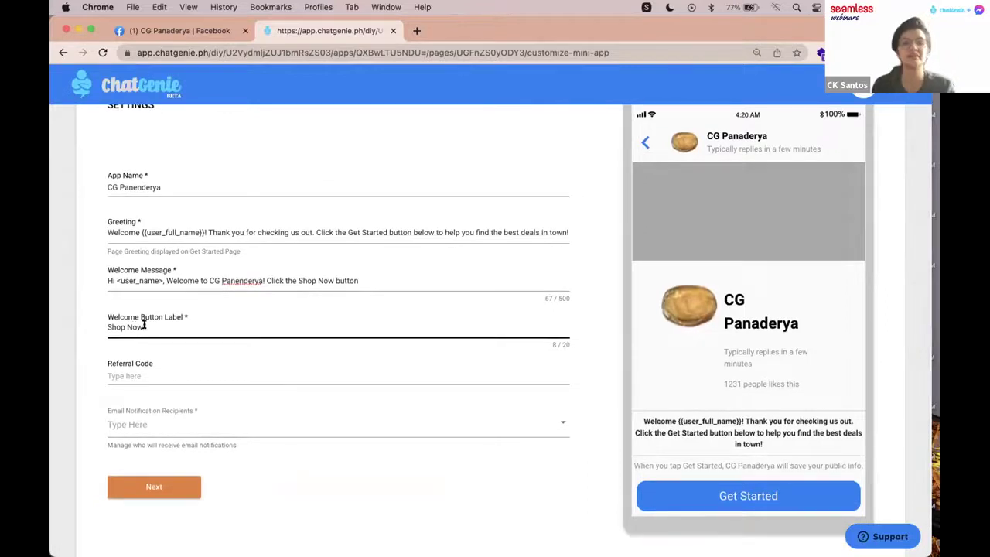
pyautogui.scroll(-1, 200, 326)
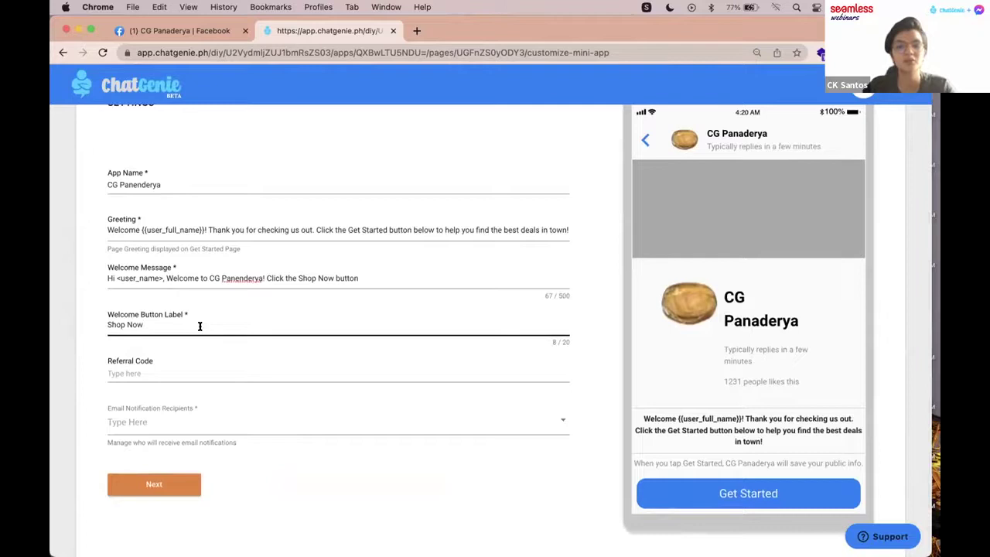
pyautogui.click(132, 425)
pyautogui.click(118, 449)
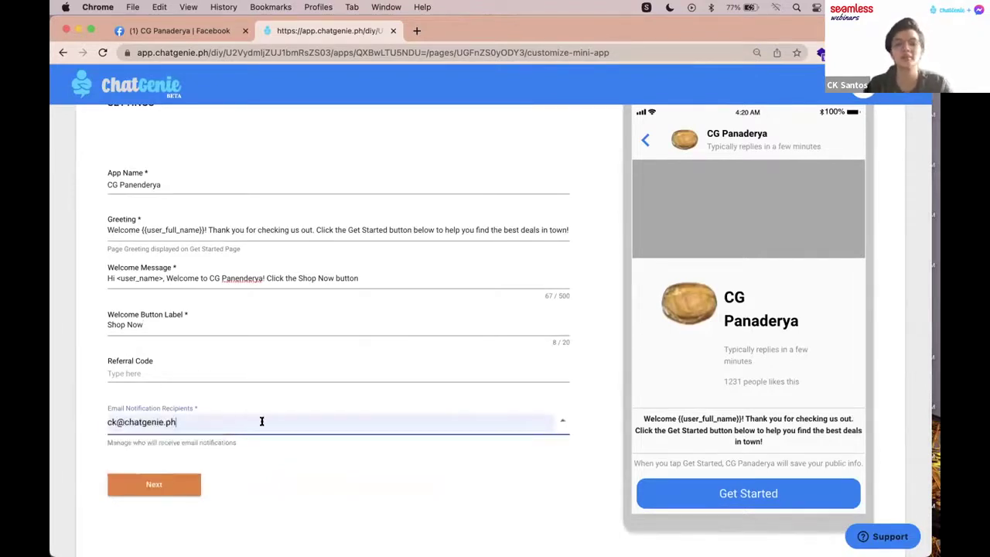
pyautogui.press('Return')
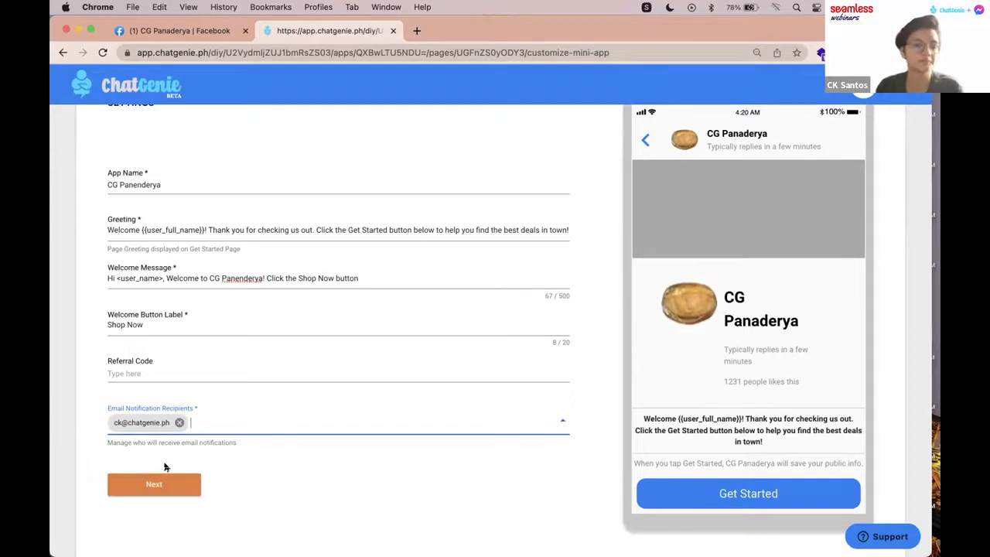
pyautogui.click(170, 487)
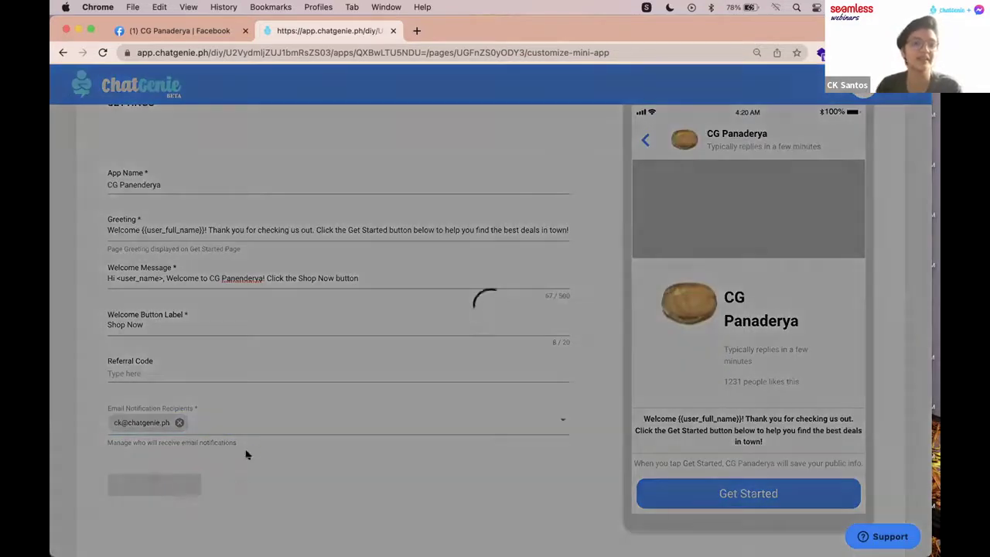
# Step: Rename the sample category to 'Loaves' and add sourdough.png from Finder as its image
pyautogui.scroll(3, 340, 299)
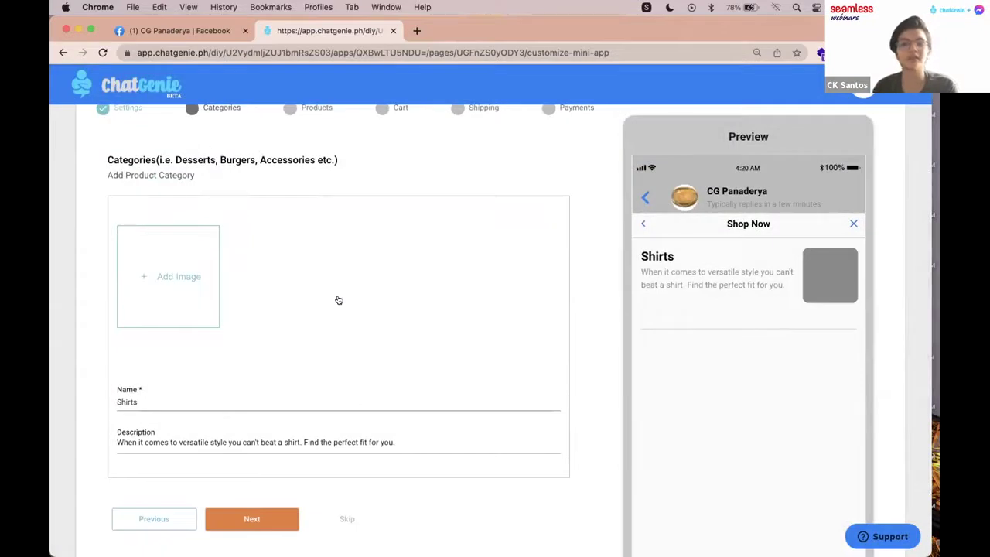
pyautogui.scroll(-1, 338, 300)
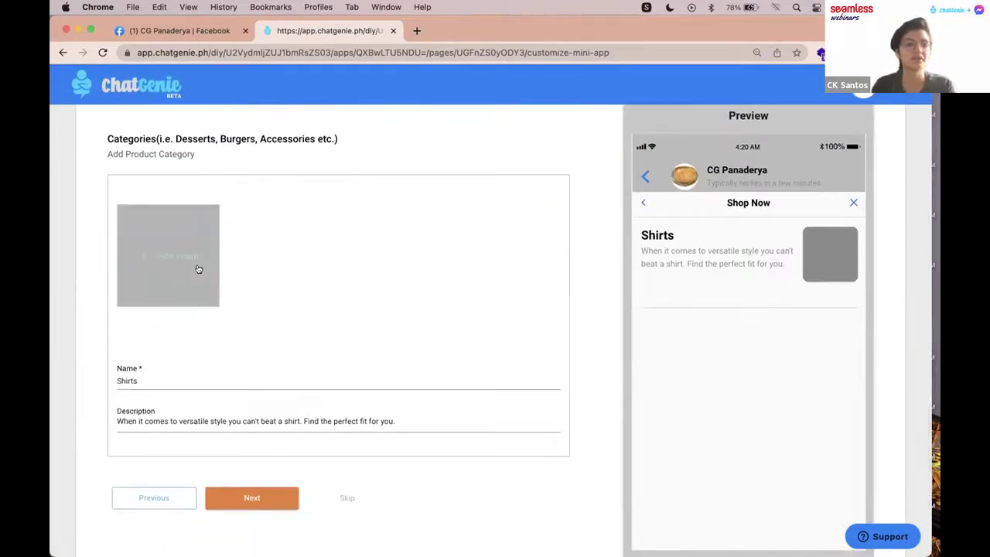
pyautogui.moveTo(162, 375); pyautogui.dragTo(103, 376)
pyautogui.write('Loavse')
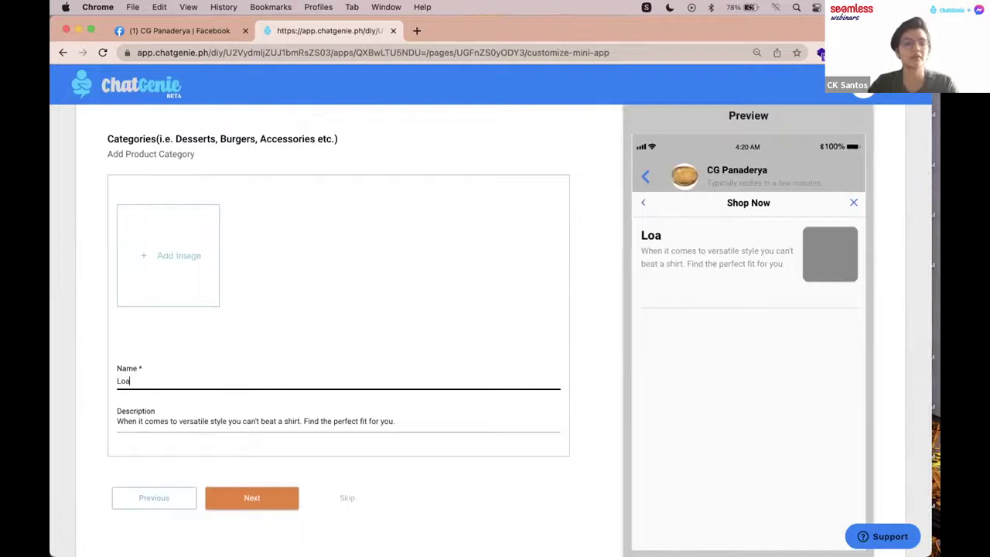
pyautogui.press('BackSpace')
pyautogui.press('BackSpace')
pyautogui.write('es')
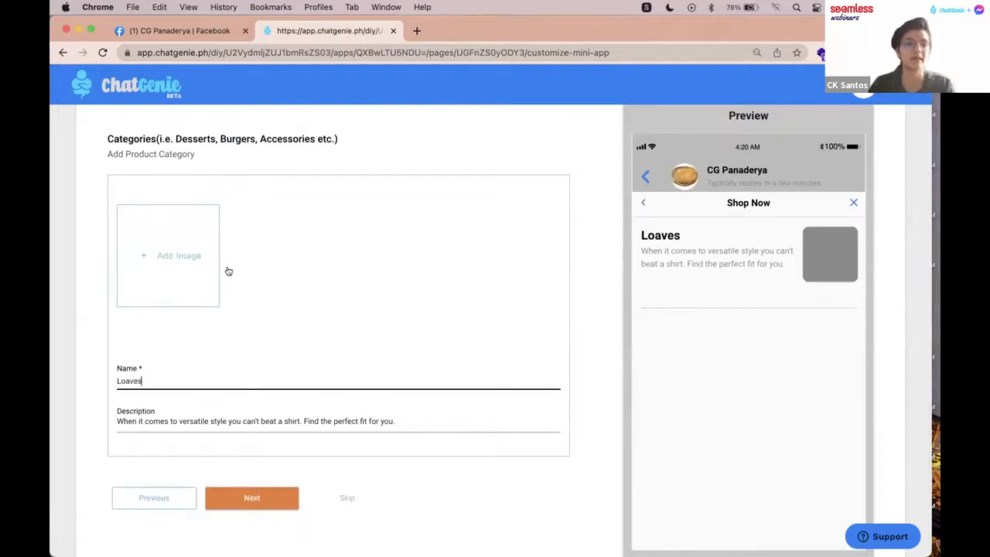
pyautogui.press('super+Tab')
pyautogui.press('super+Tab')
pyautogui.press('super+Tab')
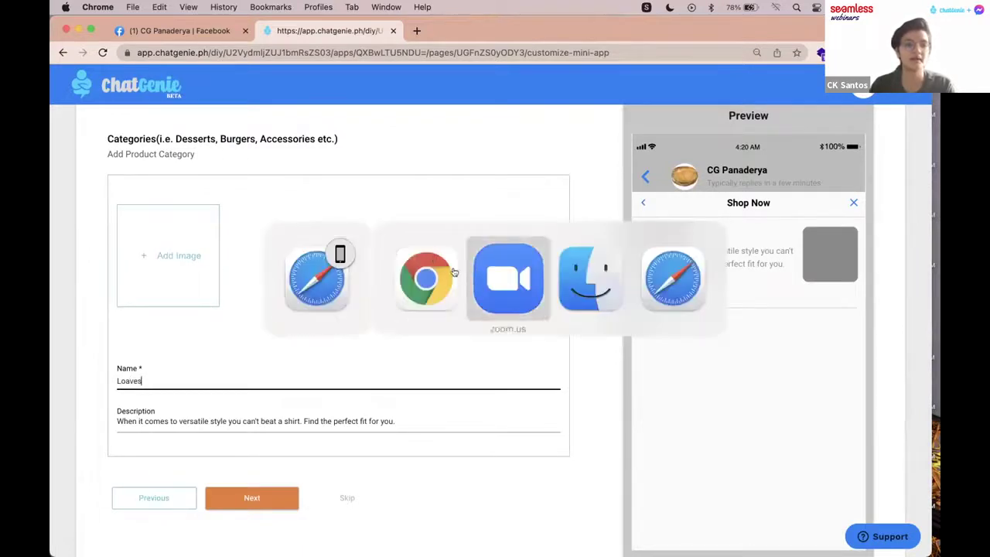
pyautogui.press('super+Tab')
pyautogui.moveTo(195, 84); pyautogui.dragTo(188, 321)
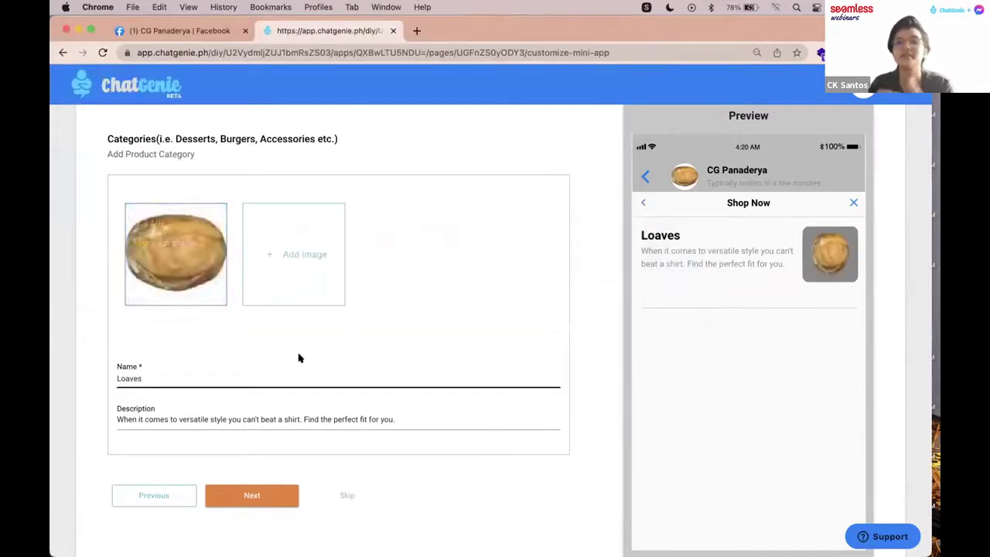
# Step: Replace the category description with 'Big bread' and save the category
pyautogui.click(235, 422)
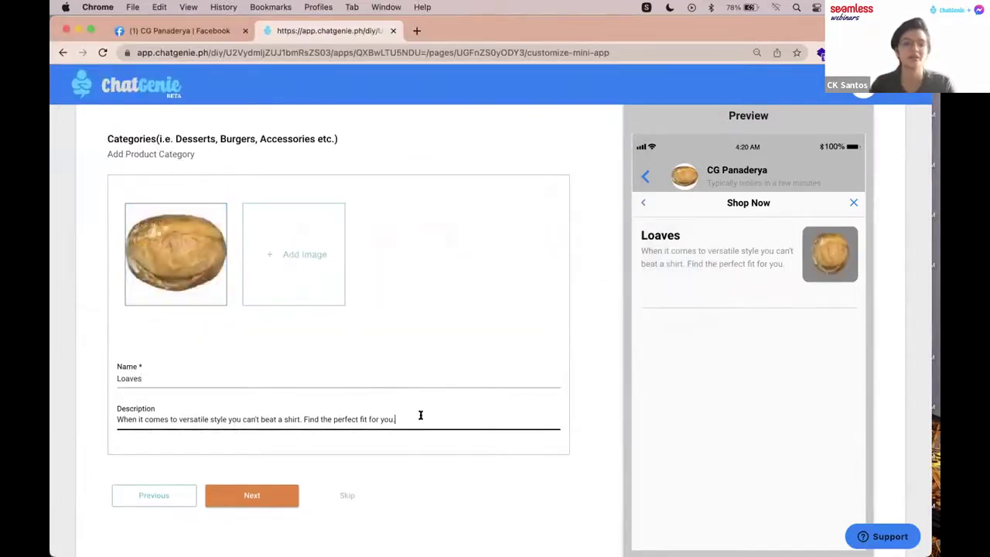
pyautogui.moveTo(420, 416); pyautogui.dragTo(165, 410)
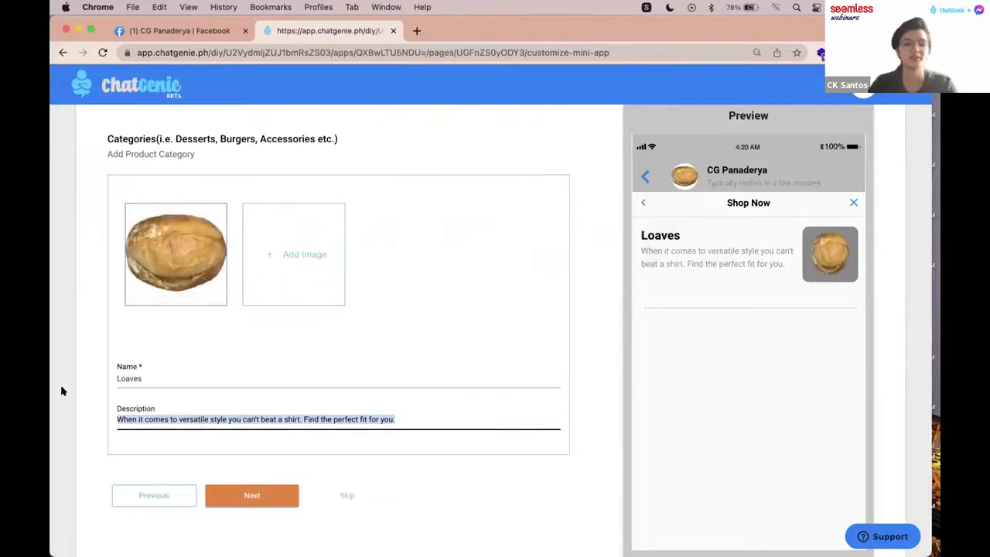
pyautogui.write('Big bread')
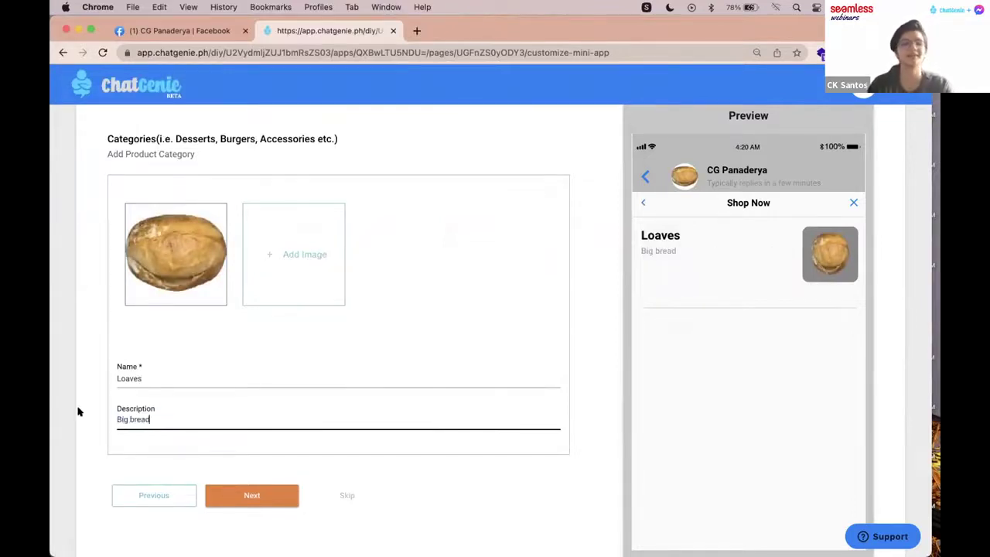
pyautogui.click(250, 491)
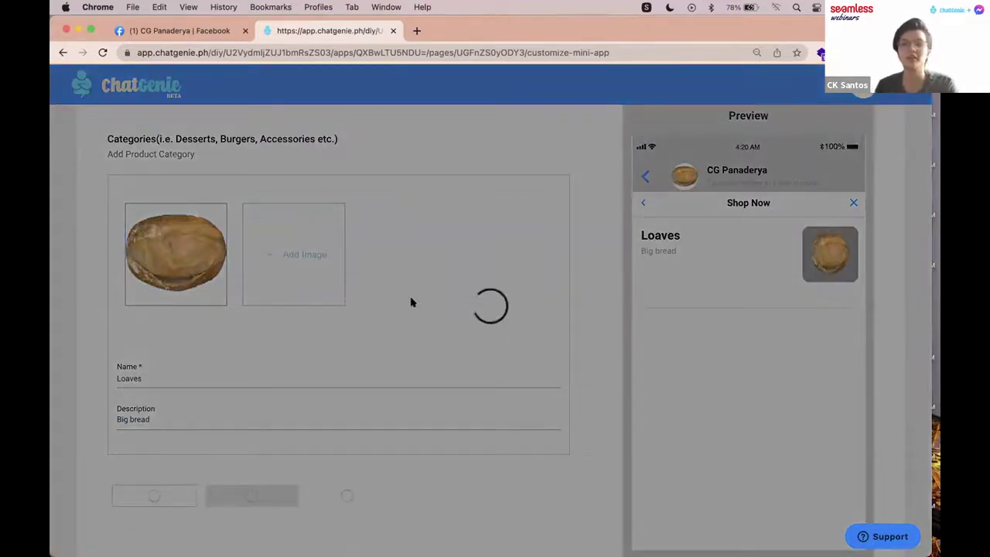
# Step: Make the sample product a Physical Product named 'Sourdough Loaf'
pyautogui.scroll(-2, 413, 302)
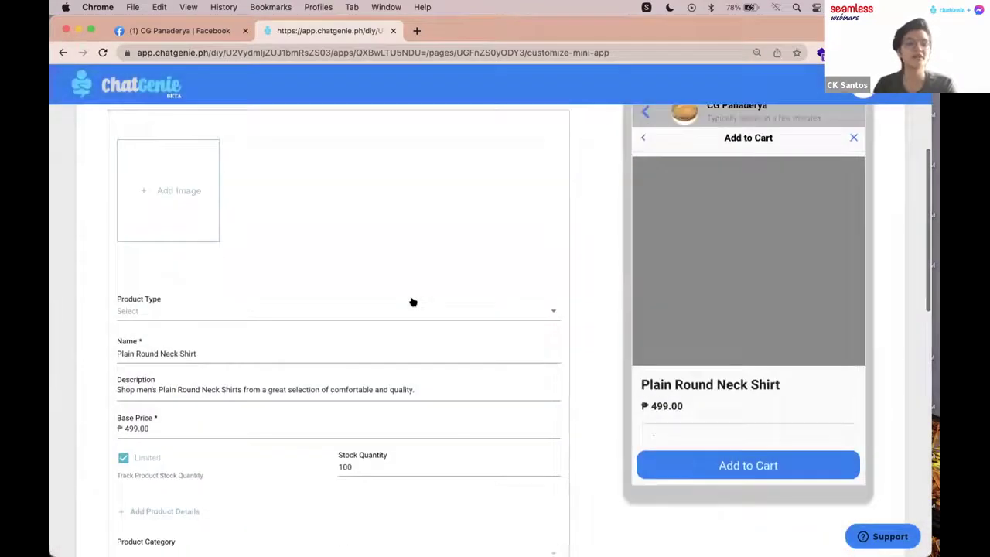
pyautogui.click(296, 301)
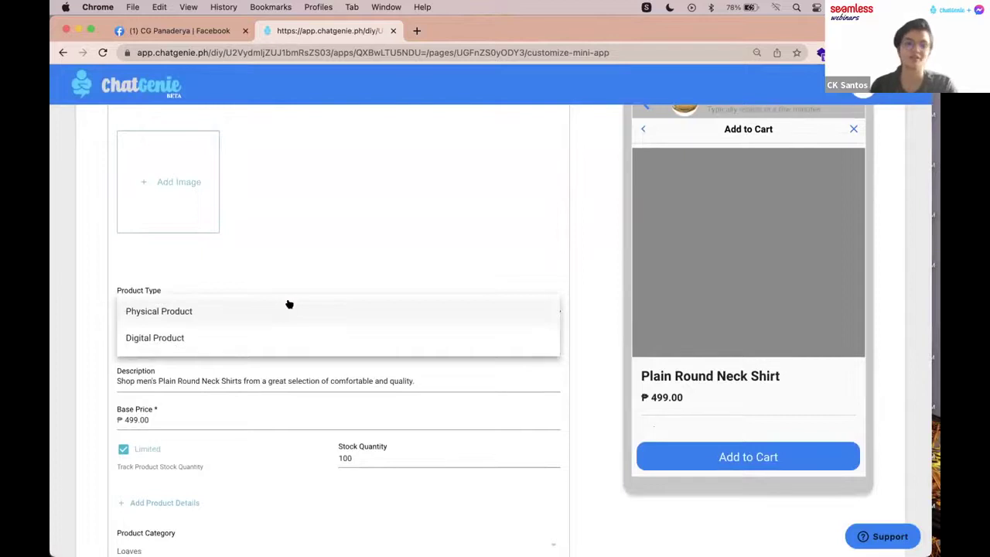
pyautogui.click(289, 304)
pyautogui.click(122, 340)
pyautogui.tripleClick(122, 340)
pyautogui.write('S')
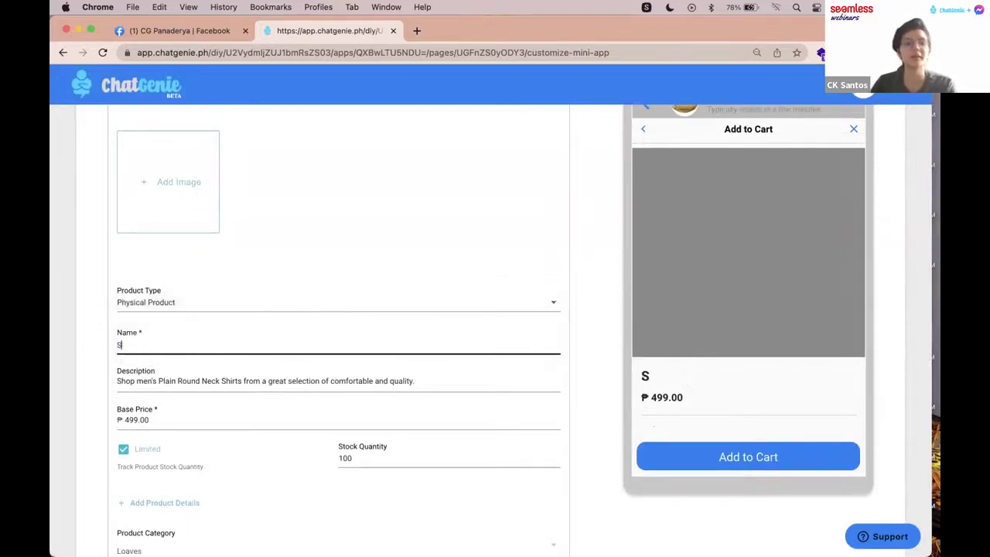
pyautogui.write('ourd')
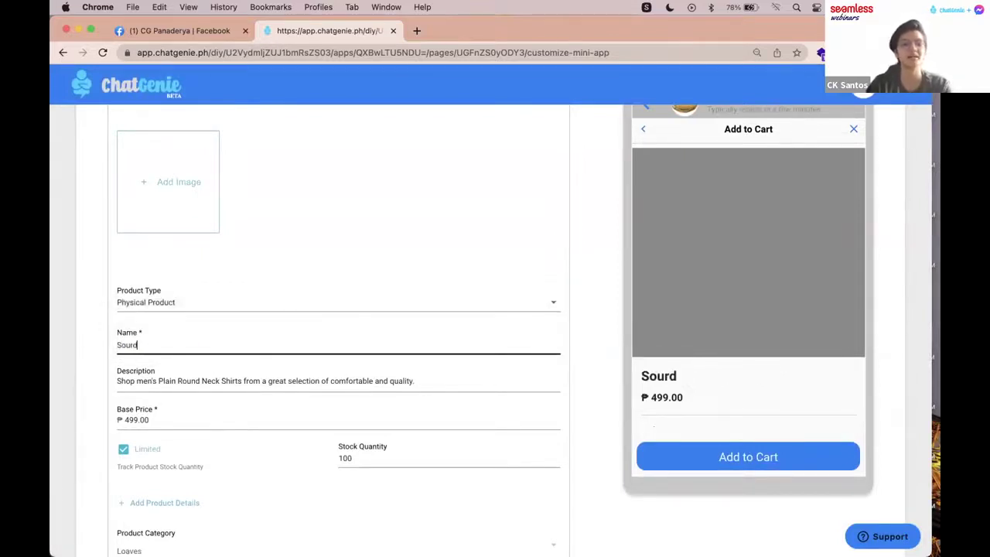
pyautogui.write('ough Loaf')
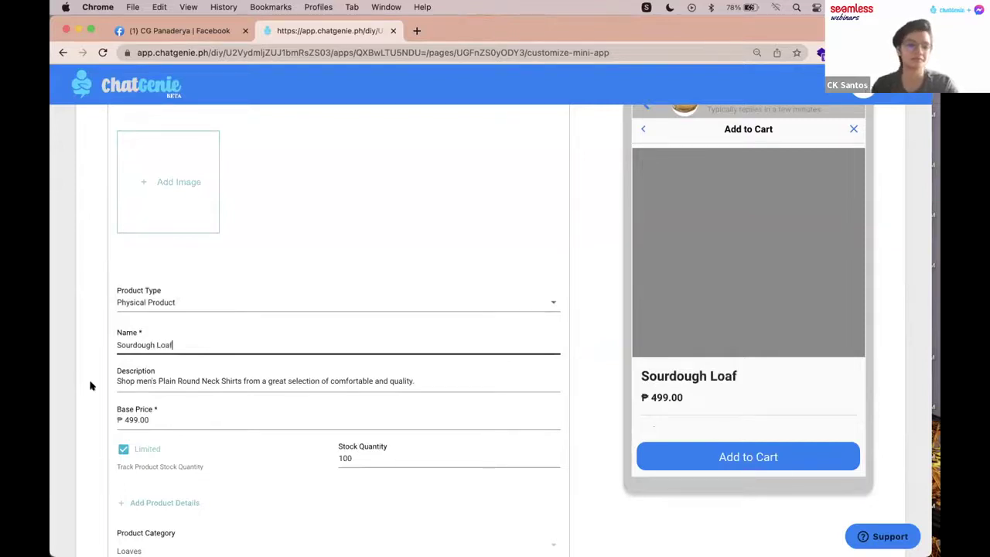
# Step: Describe the product as 'Leavened bread' and set its base price to 200
pyautogui.click(143, 381)
pyautogui.press('super+a')
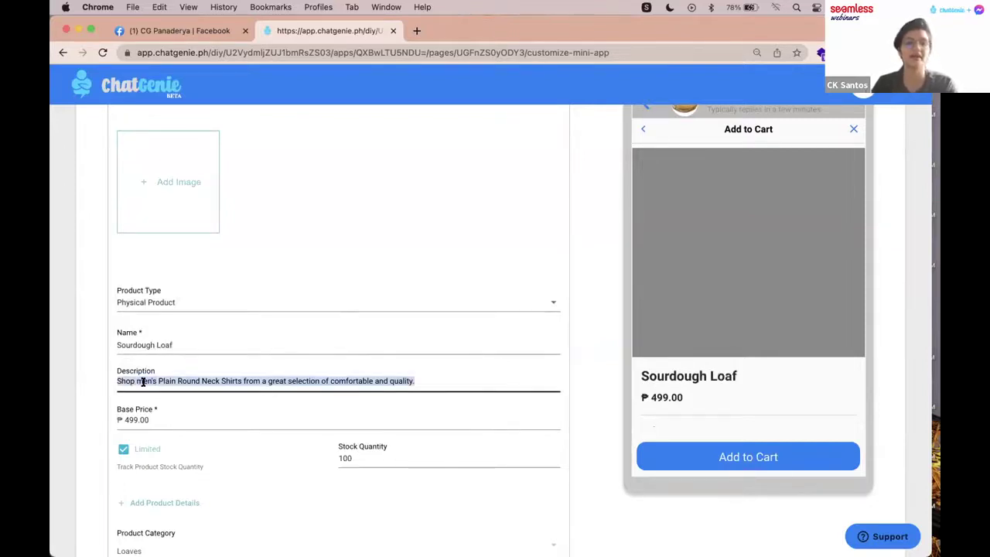
pyautogui.write('leav')
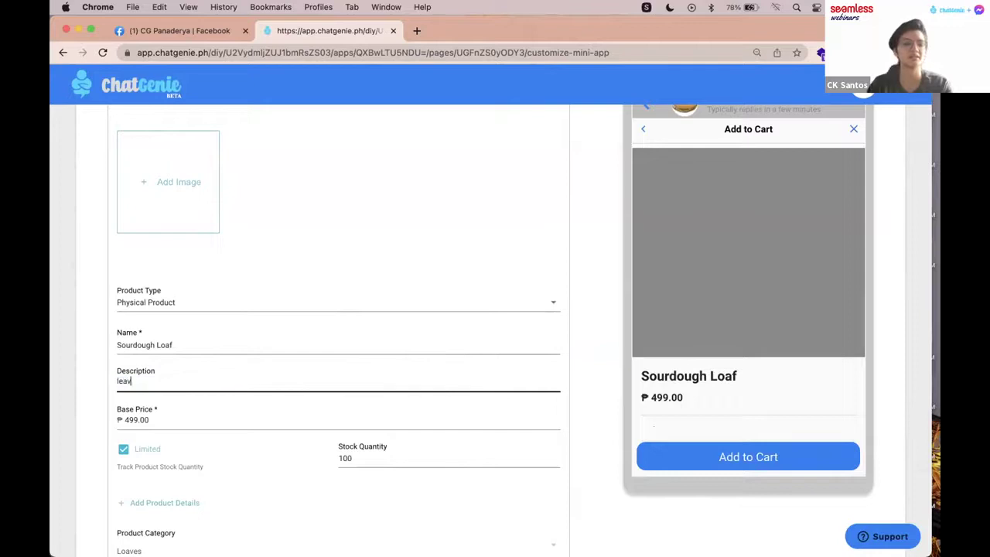
pyautogui.write('Leavend')
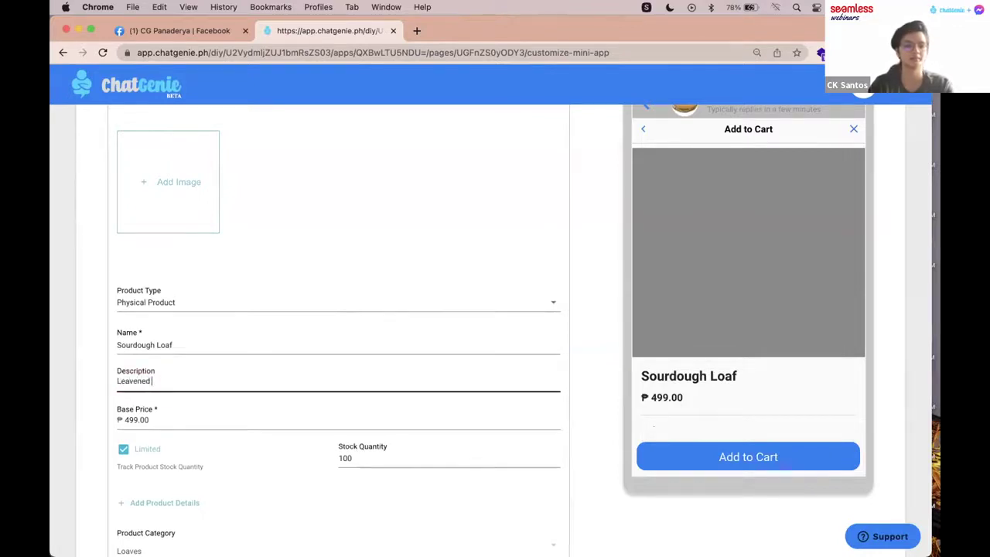
pyautogui.doubleClick(152, 419)
pyautogui.write('200')
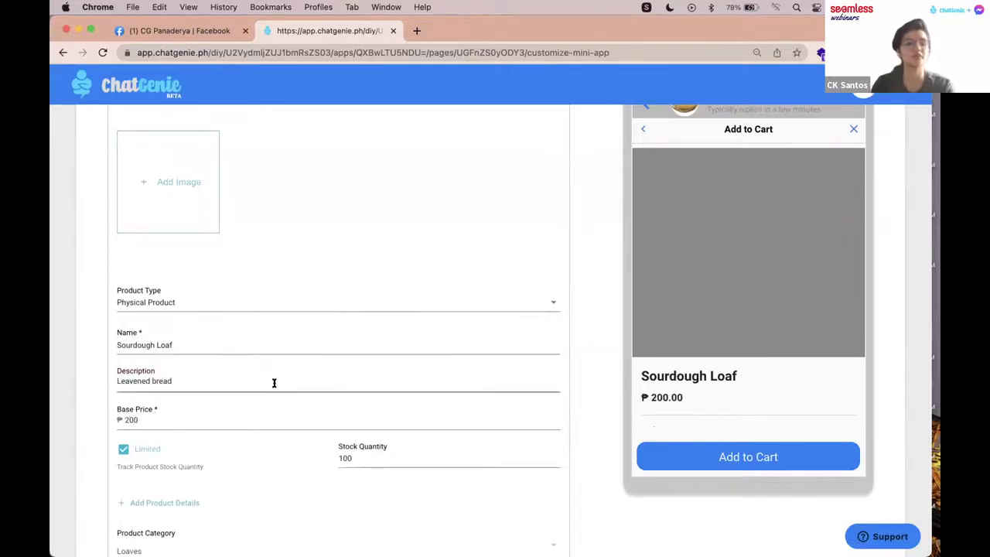
pyautogui.scroll(-2, 274, 385)
# Step: Turn off stock tracking and set the variant option name to Color
pyautogui.click(125, 369)
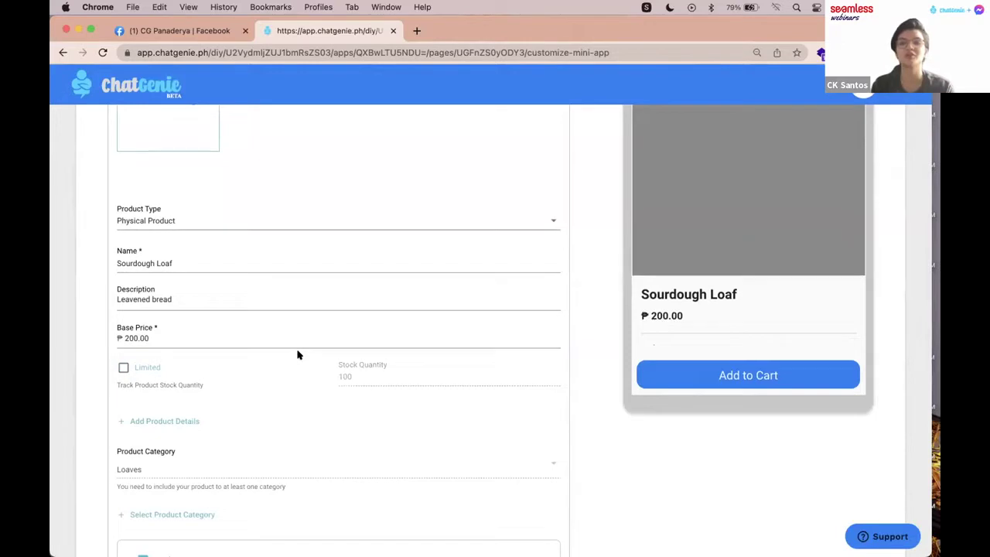
pyautogui.scroll(-1, 408, 342)
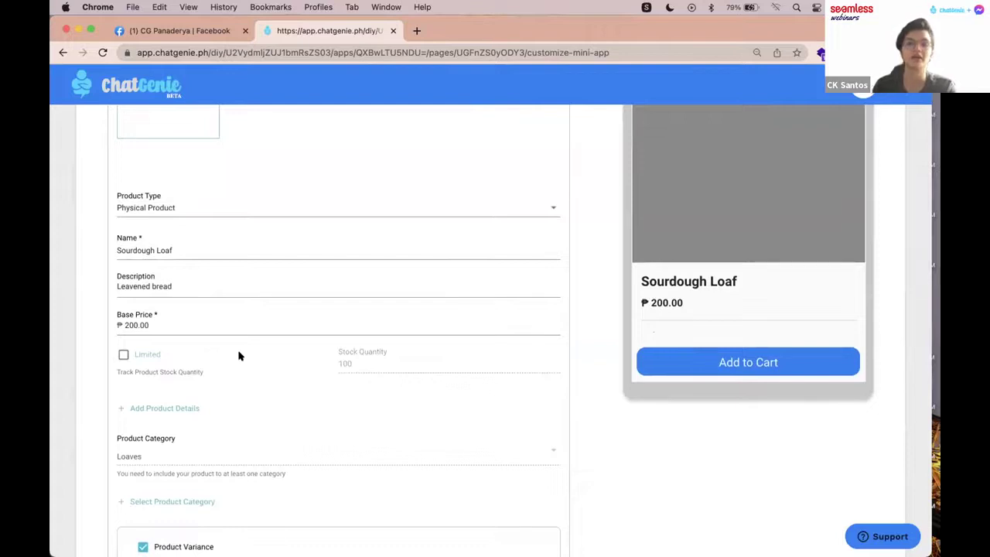
pyautogui.scroll(-2, 239, 356)
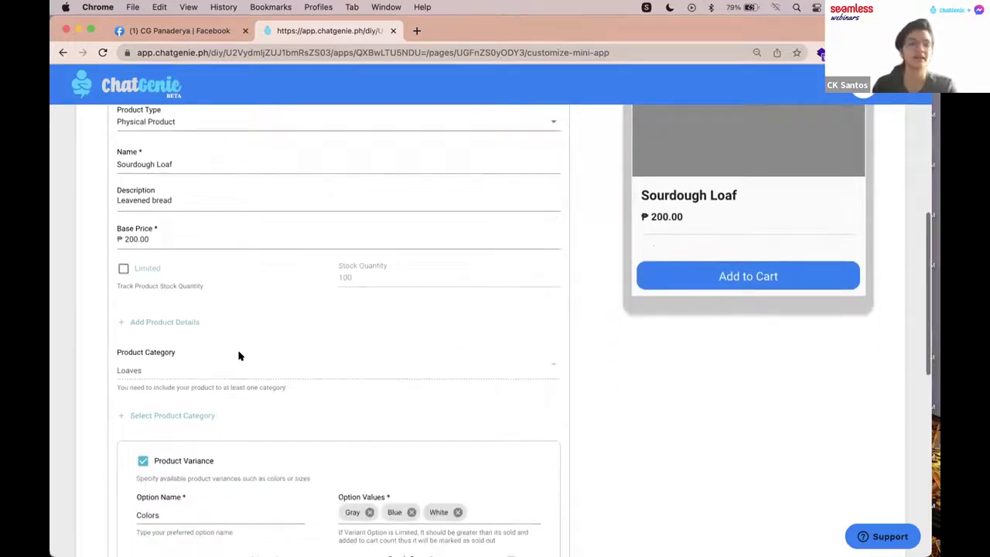
pyautogui.scroll(-4, 239, 356)
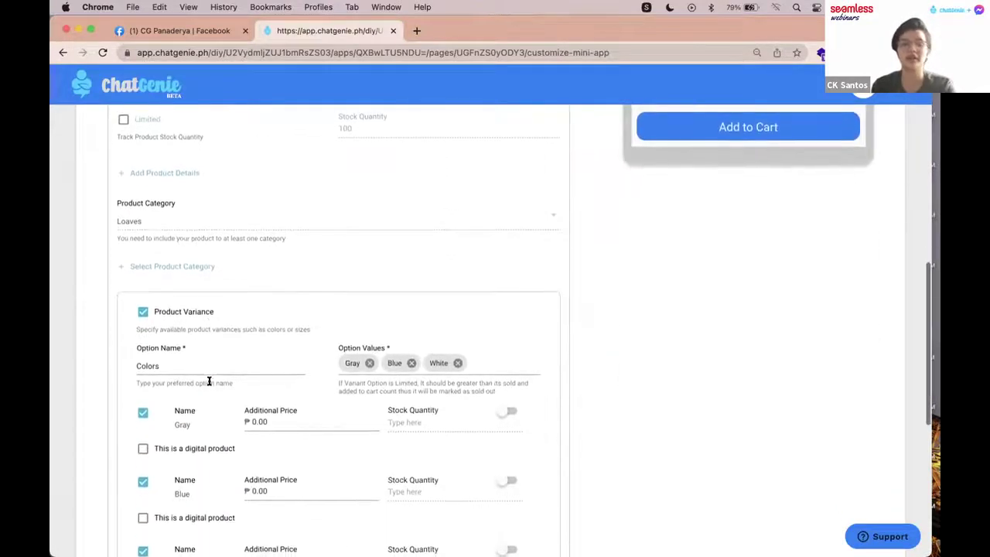
pyautogui.click(164, 362)
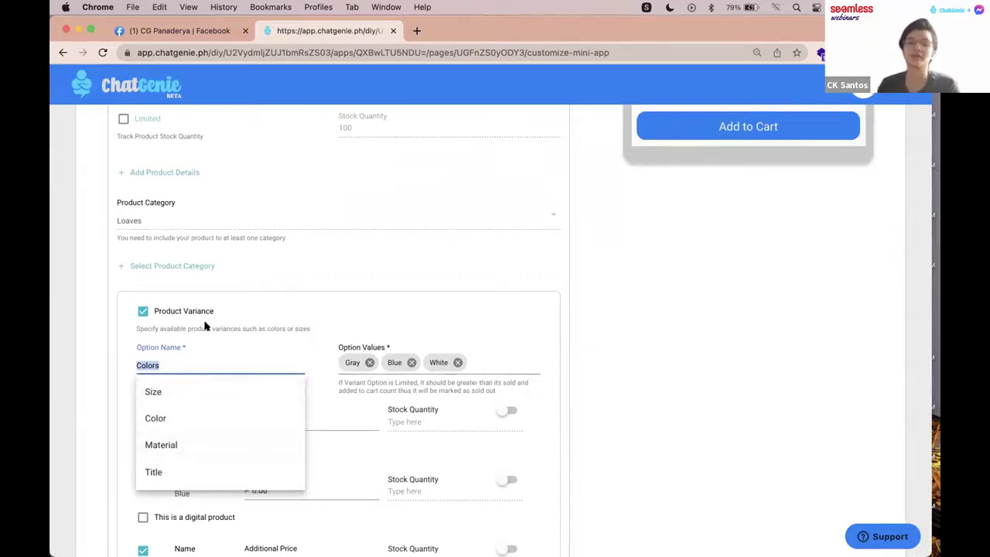
pyautogui.click(199, 360)
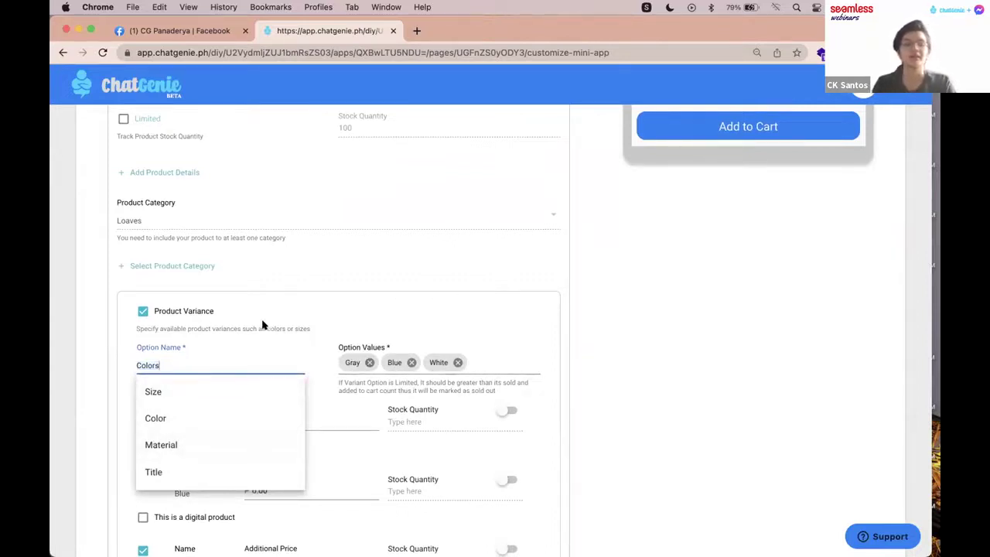
pyautogui.click(206, 417)
pyautogui.scroll(-1, 274, 325)
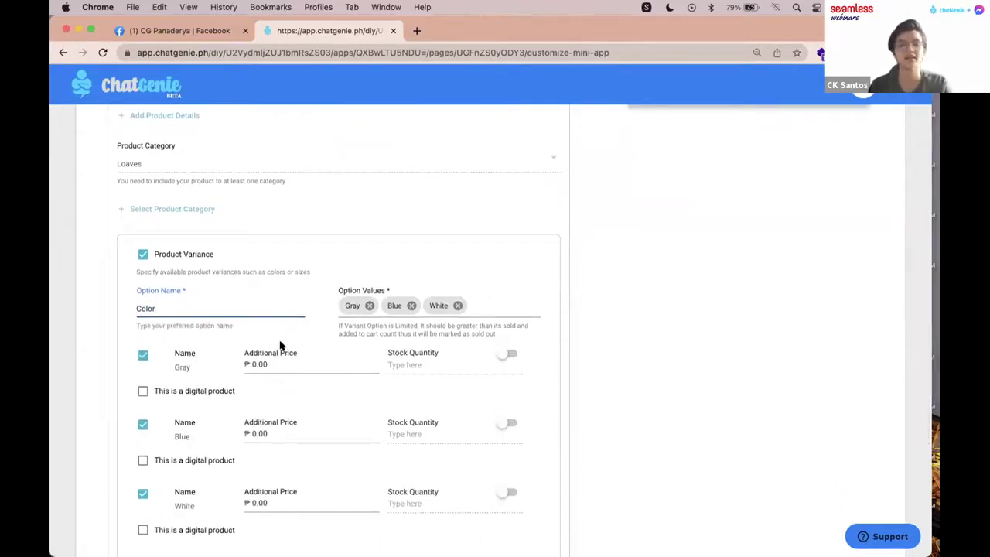
pyautogui.scroll(-1, 280, 345)
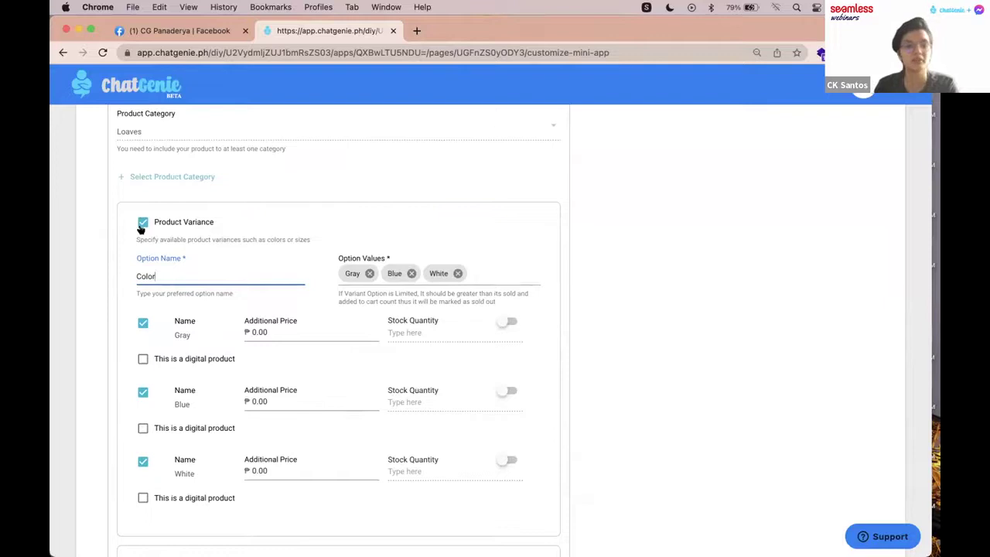
# Step: Disable product variants, add sourdough.png as the product image, and save the product
pyautogui.click(142, 223)
pyautogui.scroll(-2, 301, 243)
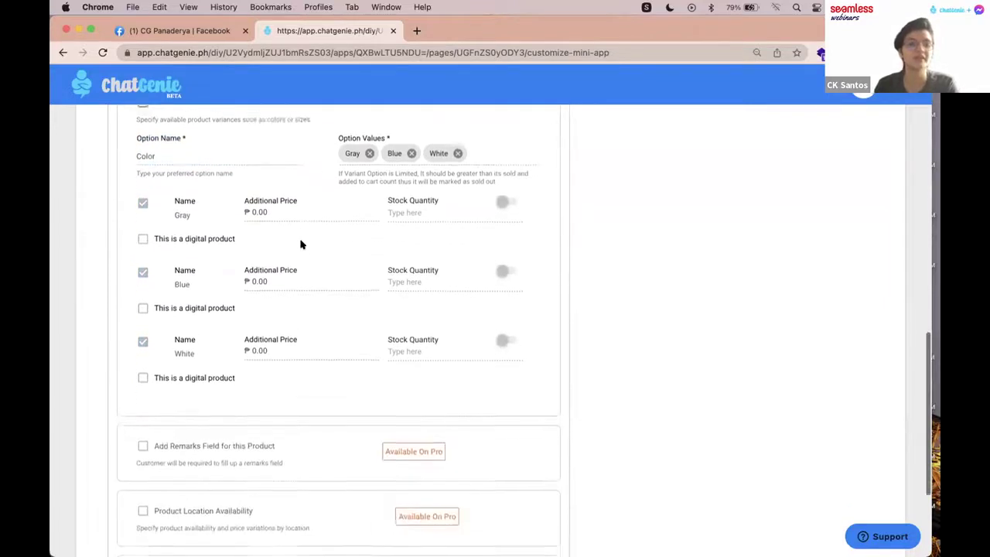
pyautogui.scroll(10, 301, 244)
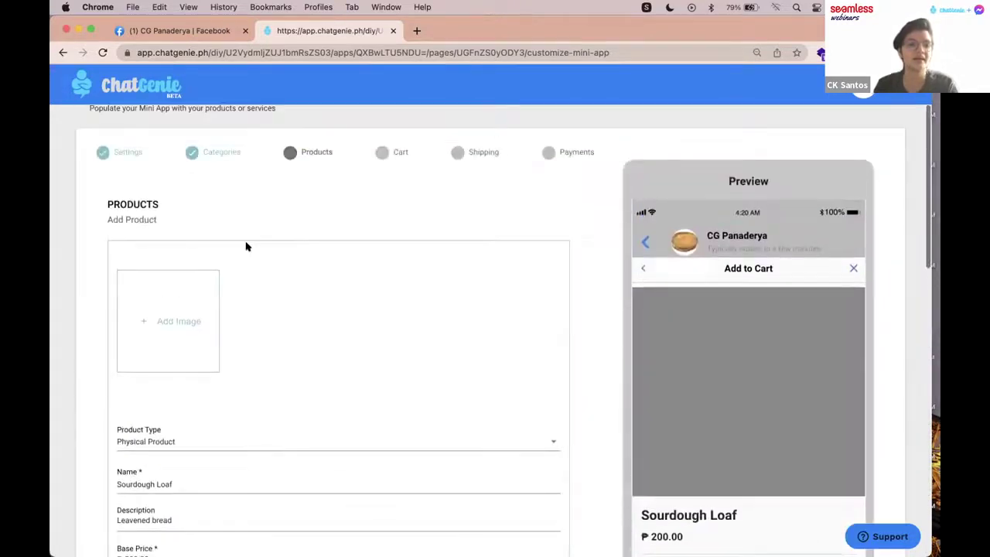
pyautogui.press('super+Tab')
pyautogui.moveTo(194, 99); pyautogui.dragTo(175, 338)
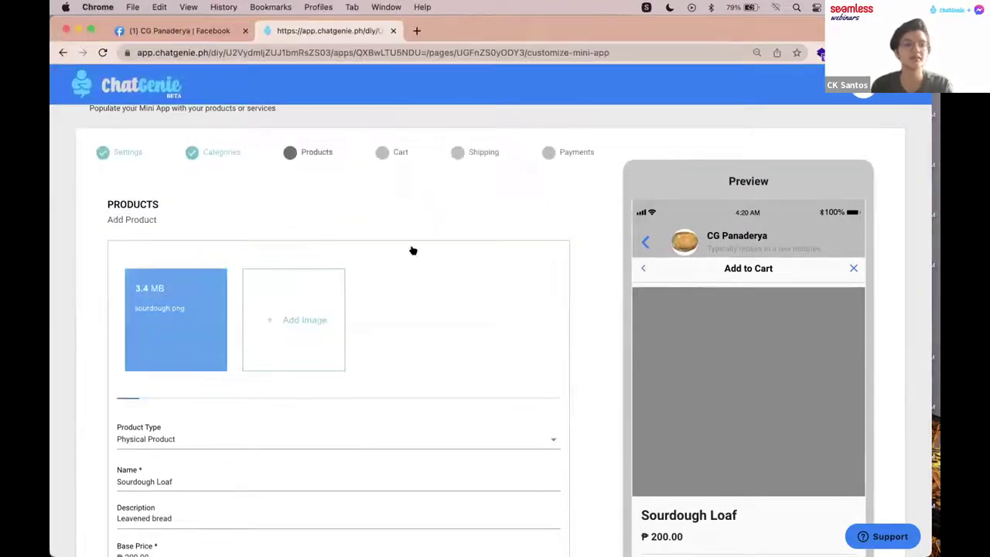
pyautogui.scroll(-5, 413, 249)
pyautogui.scroll(-10, 413, 250)
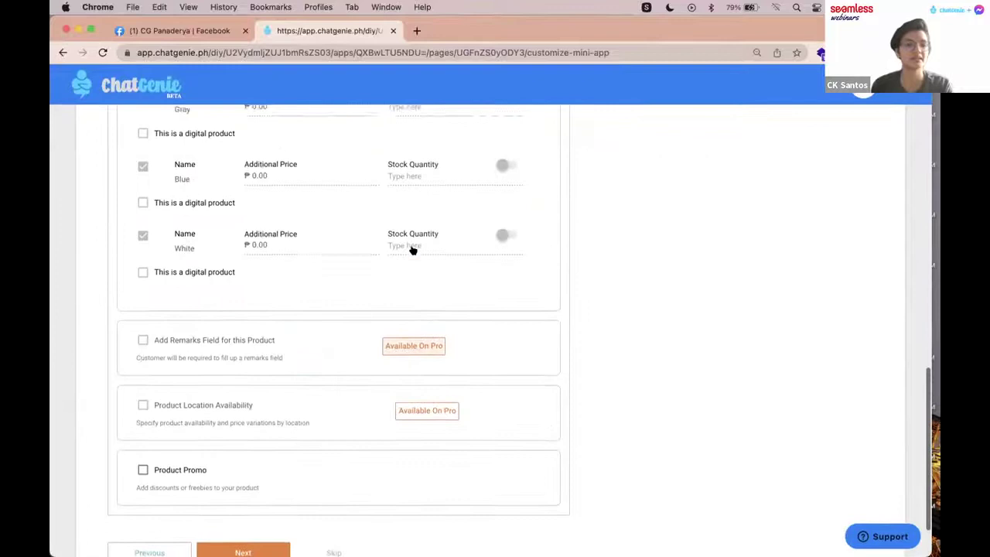
pyautogui.scroll(-2, 309, 425)
pyautogui.click(242, 477)
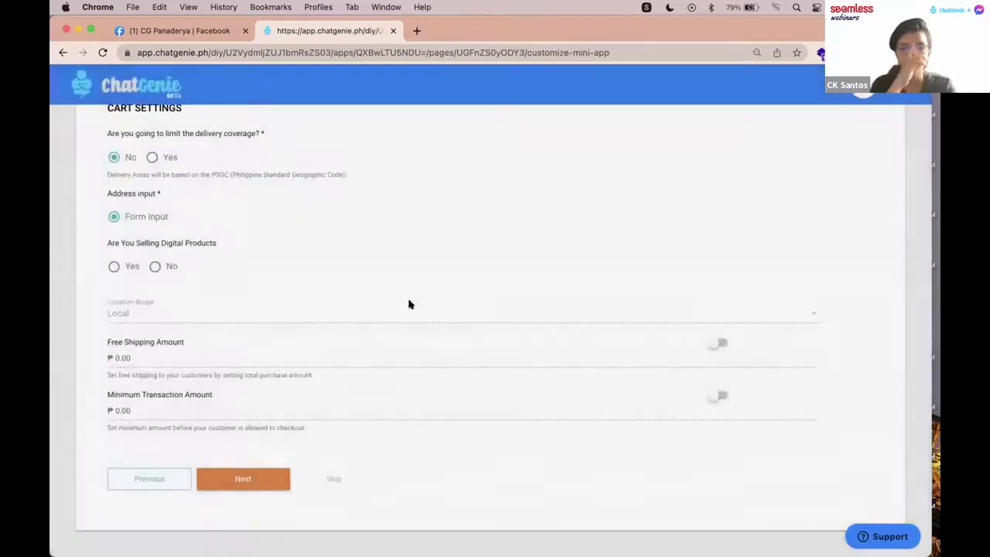
# Step: Set delivery coverage to Yes (specific areas) with Delivery Area Fee, and save the cart settings
pyautogui.scroll(-2, 409, 304)
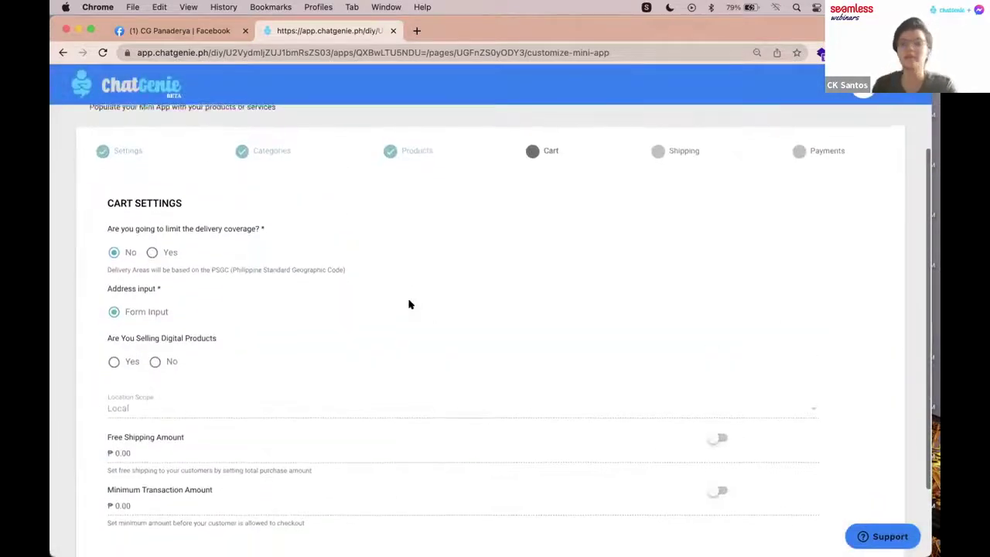
pyautogui.scroll(-1, 410, 304)
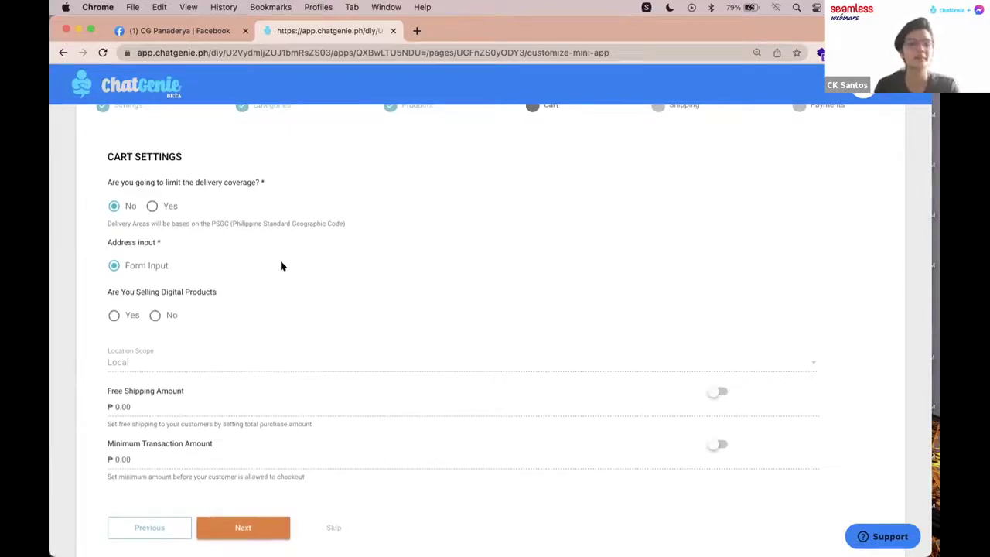
pyautogui.scroll(-1, 282, 266)
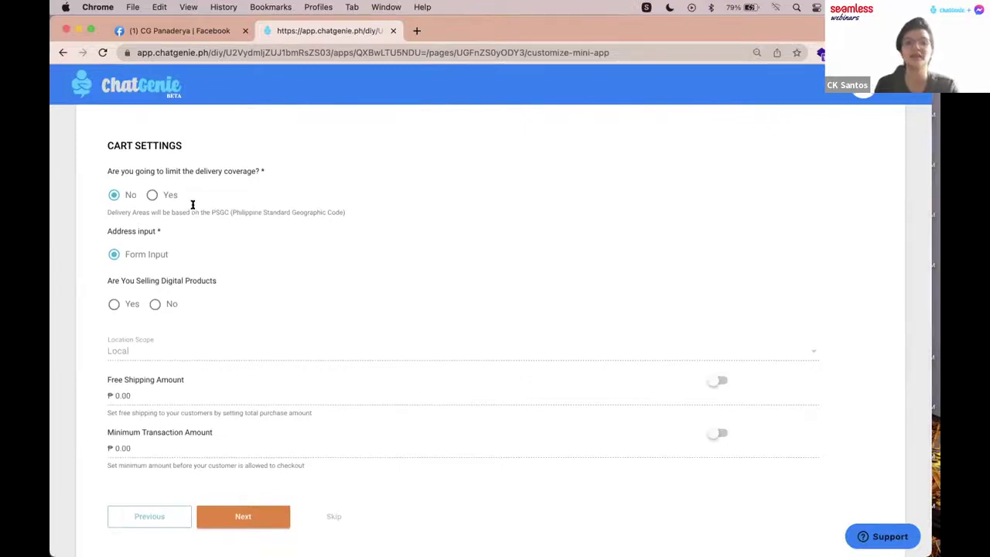
pyautogui.click(162, 195)
pyautogui.scroll(-2, 233, 233)
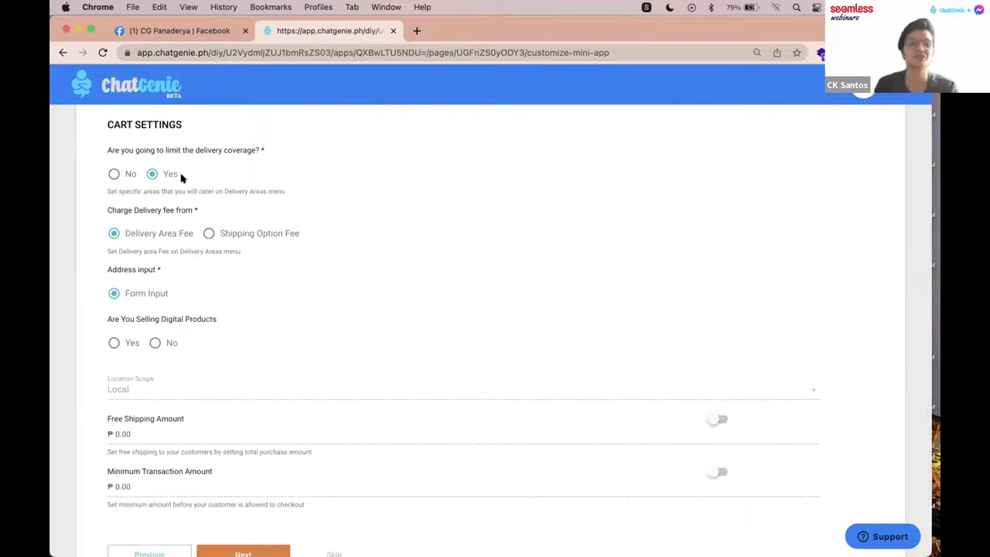
pyautogui.scroll(-1, 185, 177)
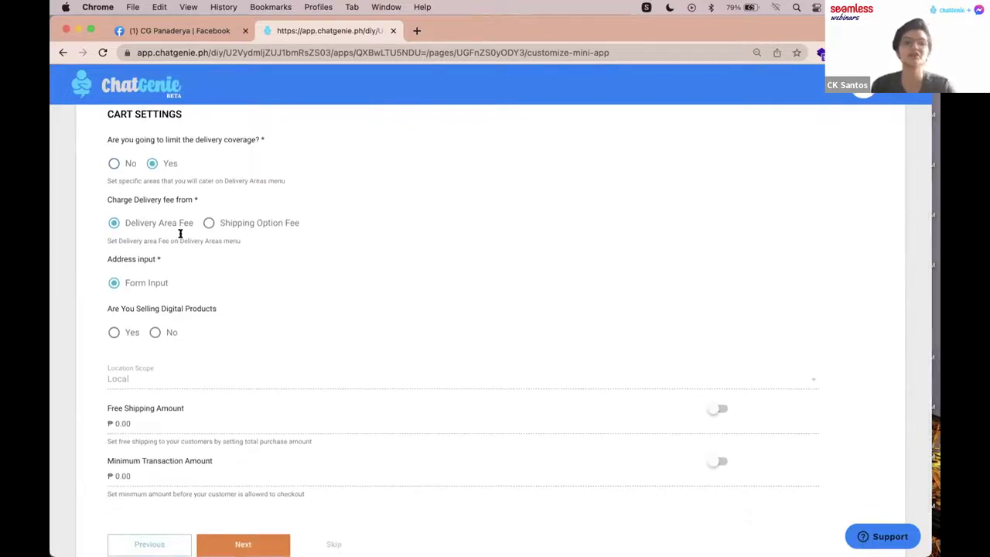
pyautogui.scroll(-5, 214, 235)
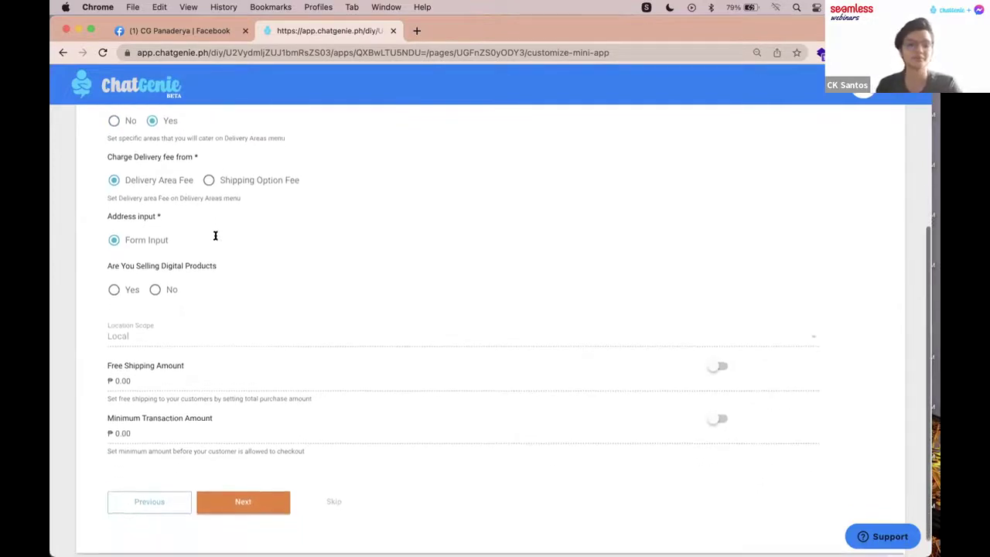
pyautogui.scroll(-1, 163, 304)
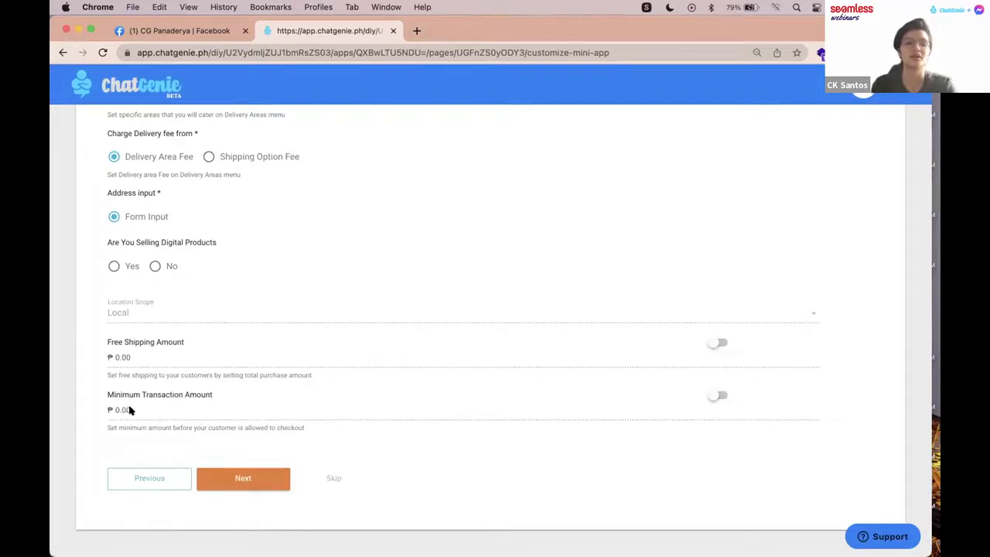
pyautogui.scroll(1, 129, 411)
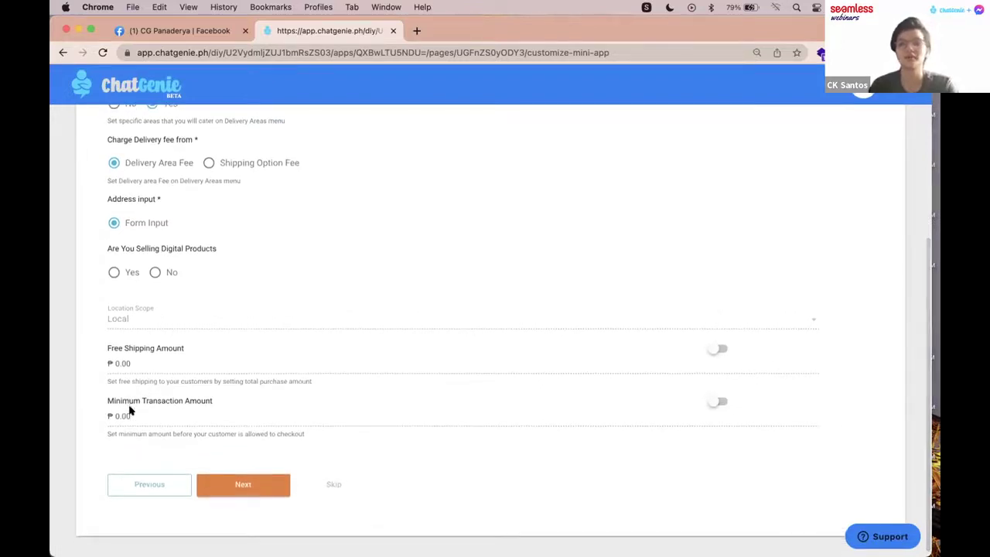
pyautogui.scroll(-1, 210, 391)
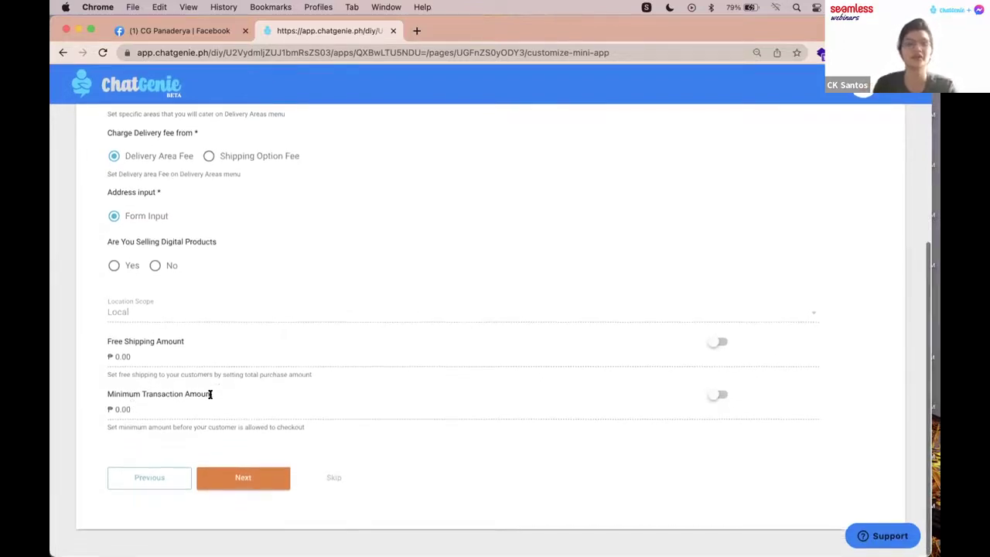
pyautogui.scroll(2, 209, 398)
pyautogui.scroll(-2, 232, 464)
pyautogui.click(237, 475)
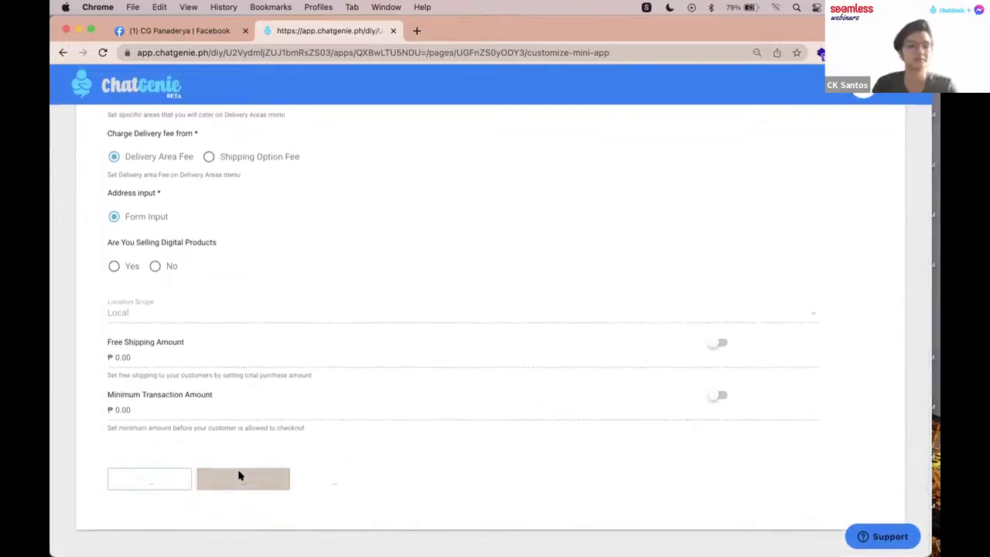
pyautogui.scroll(3, 386, 341)
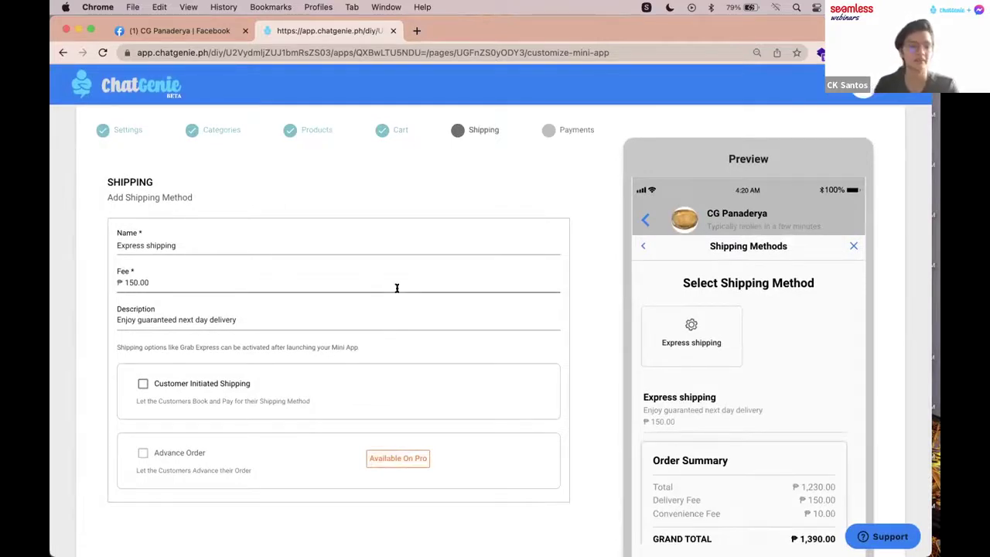
# Step: Rename the shipping method to 'Store Pick Up'
pyautogui.tripleClick(222, 242)
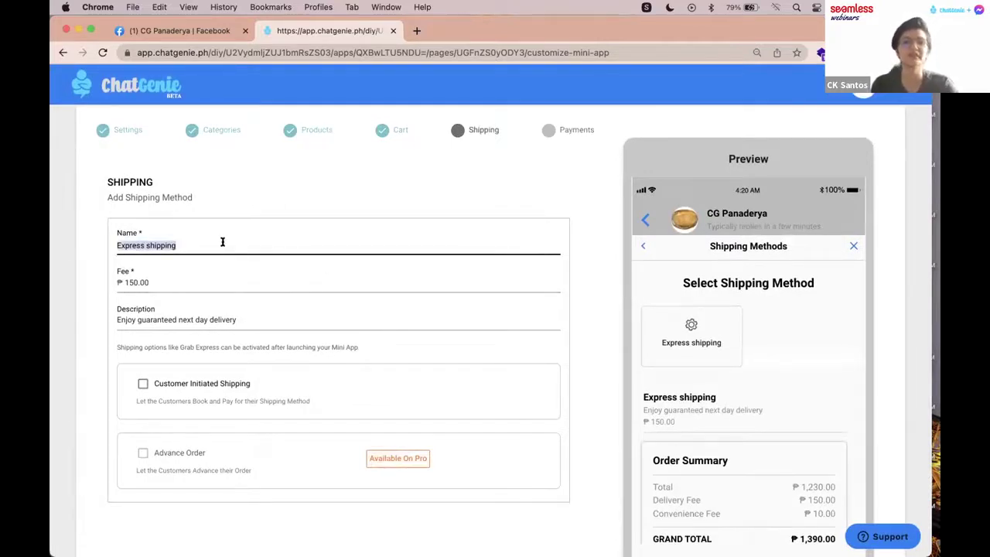
pyautogui.write('C')
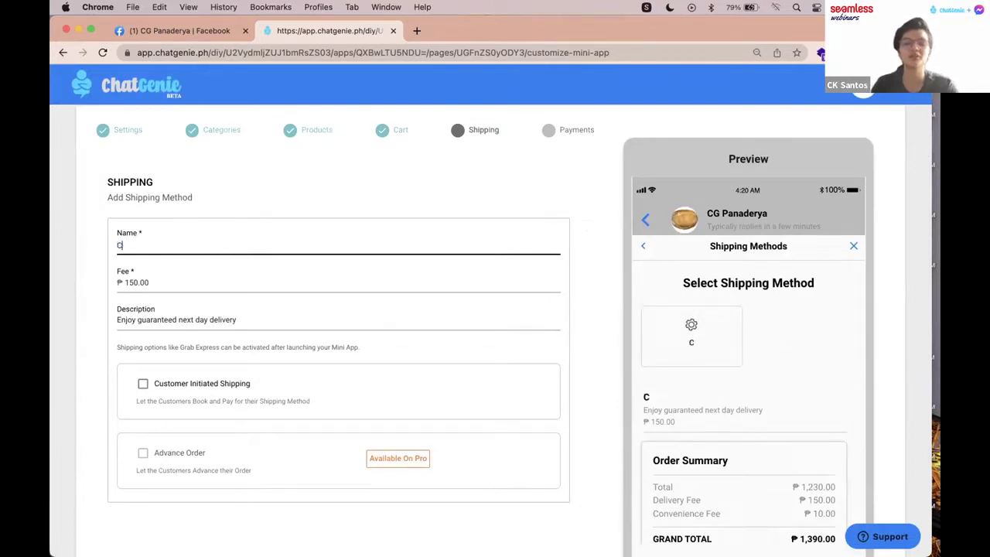
pyautogui.press('BackSpace')
pyautogui.write('Store')
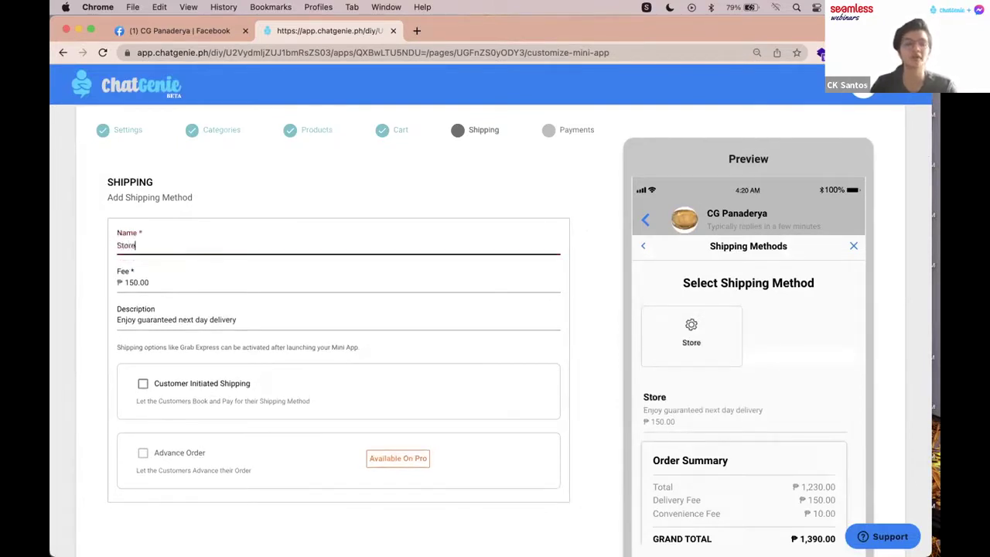
pyautogui.write(' Pick Up')
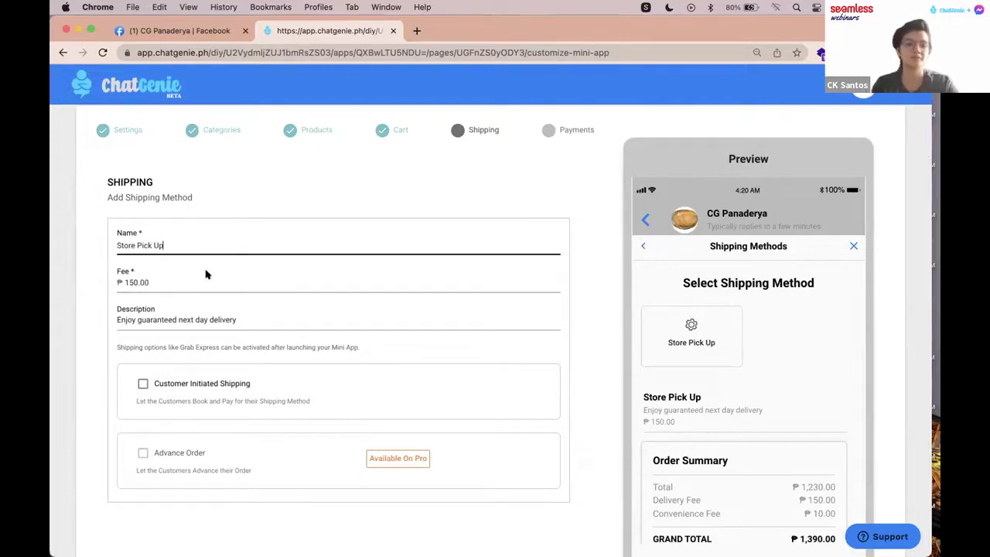
pyautogui.scroll(-1, 216, 286)
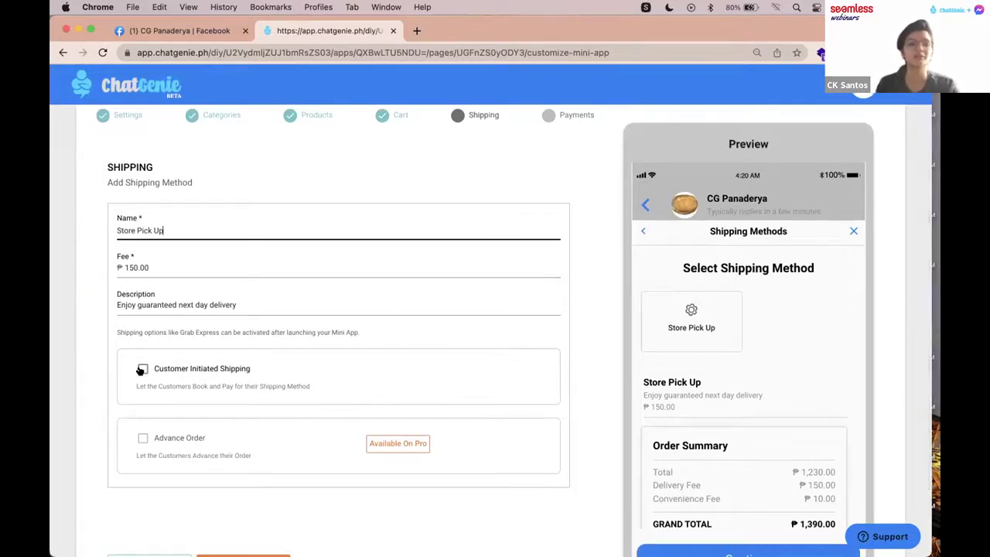
# Step: Enable Customer Initiated Shipping, set the description to 'Shipping Details will be provided', and save
pyautogui.click(142, 369)
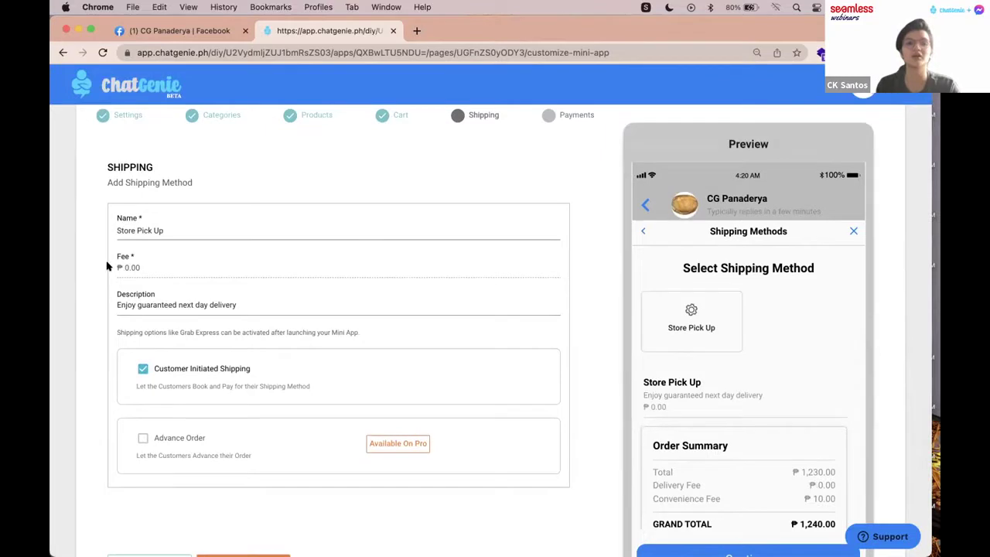
pyautogui.moveTo(240, 303); pyautogui.dragTo(111, 305)
pyautogui.press('BackSpace')
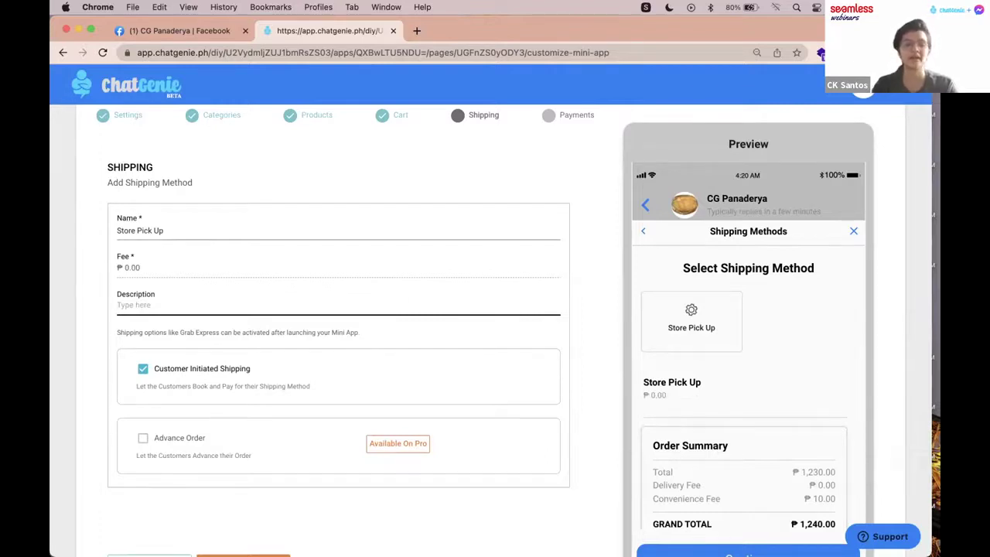
pyautogui.write('Shipping Details')
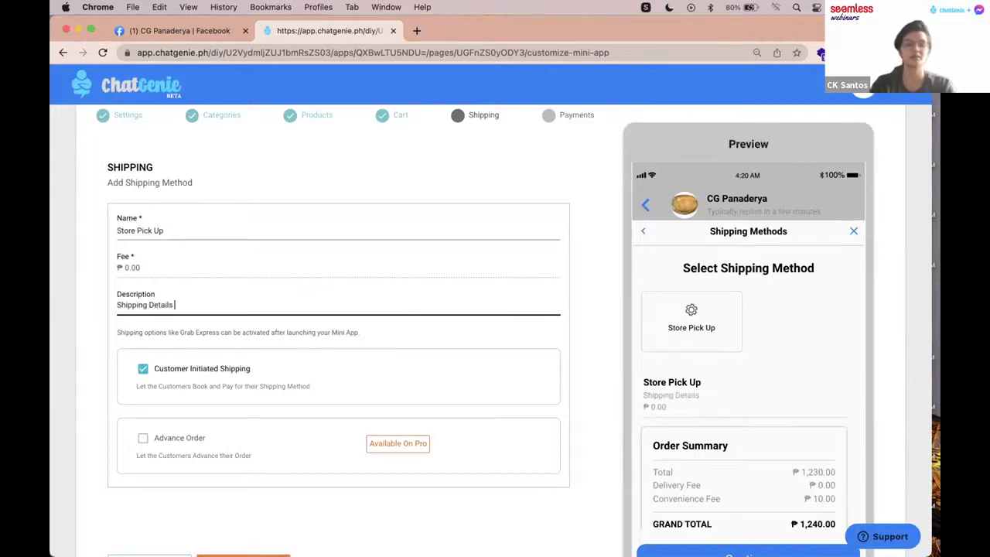
pyautogui.write(' will be provided')
pyautogui.scroll(-3, 357, 326)
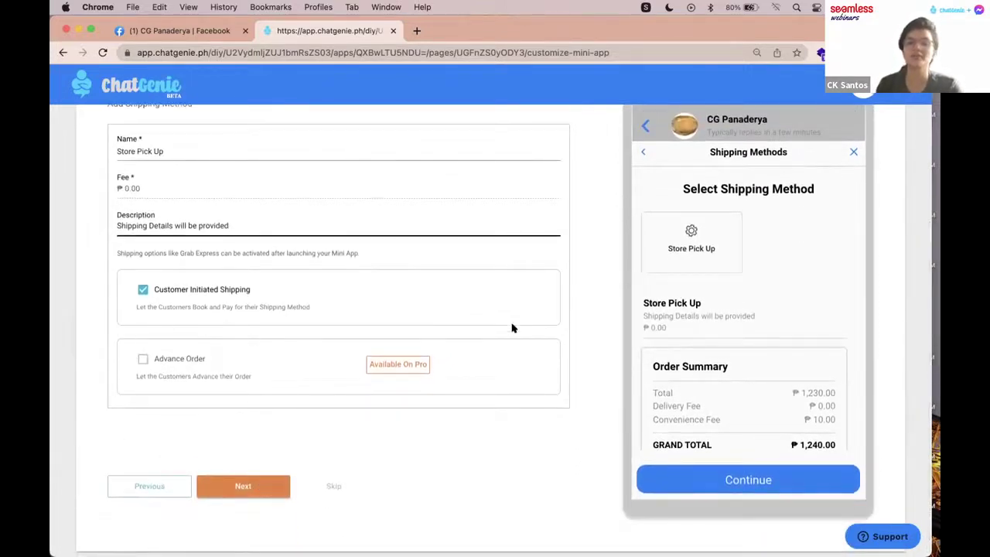
pyautogui.click(258, 482)
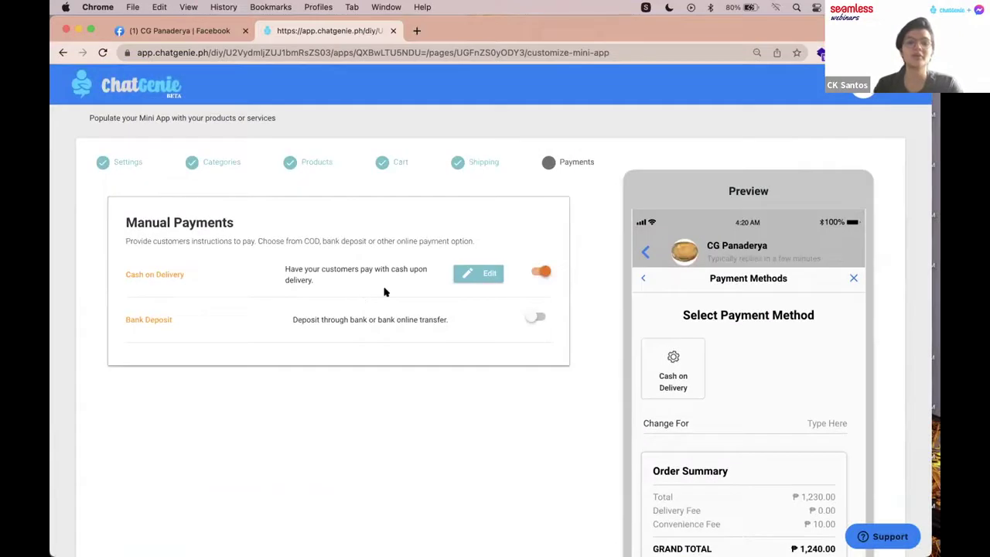
pyautogui.scroll(-2, 456, 267)
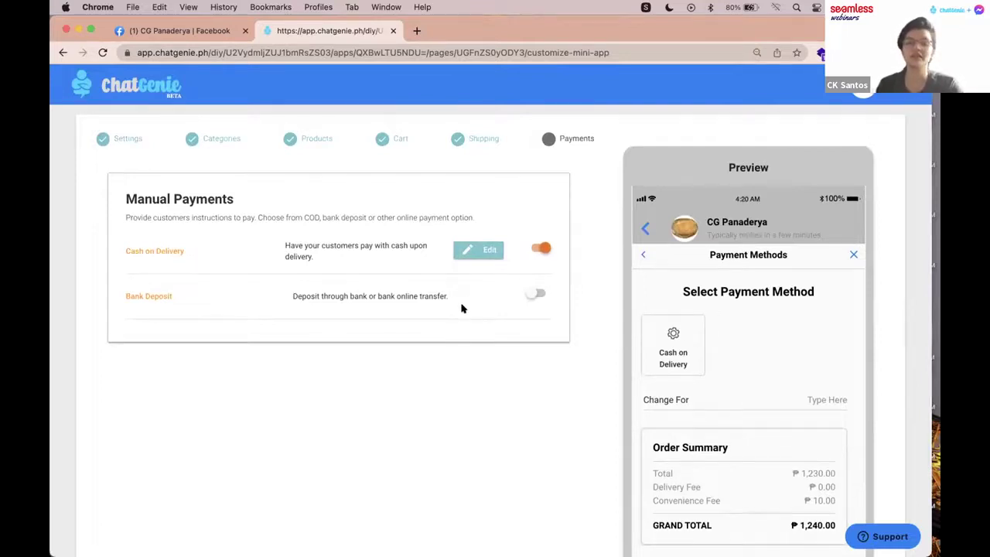
pyautogui.click(478, 249)
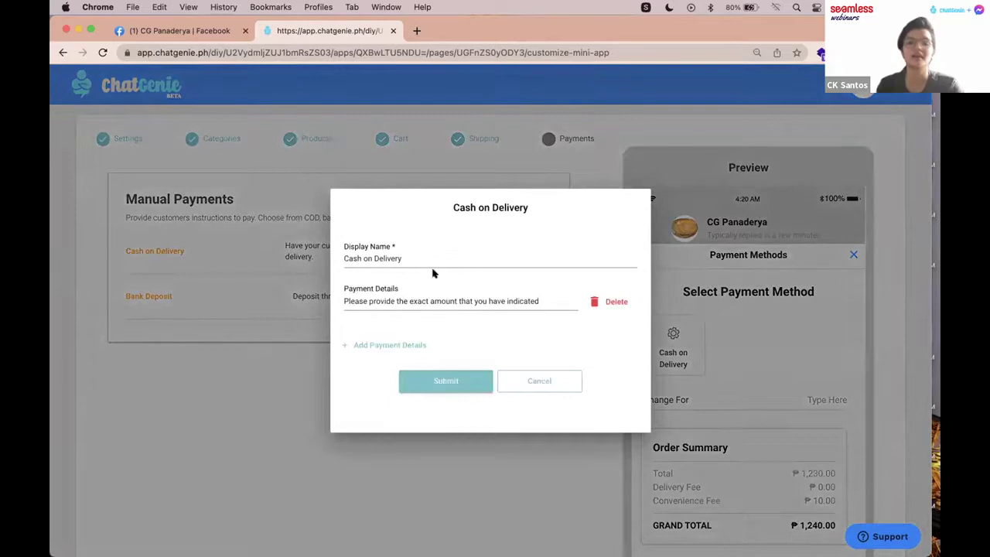
pyautogui.click(544, 379)
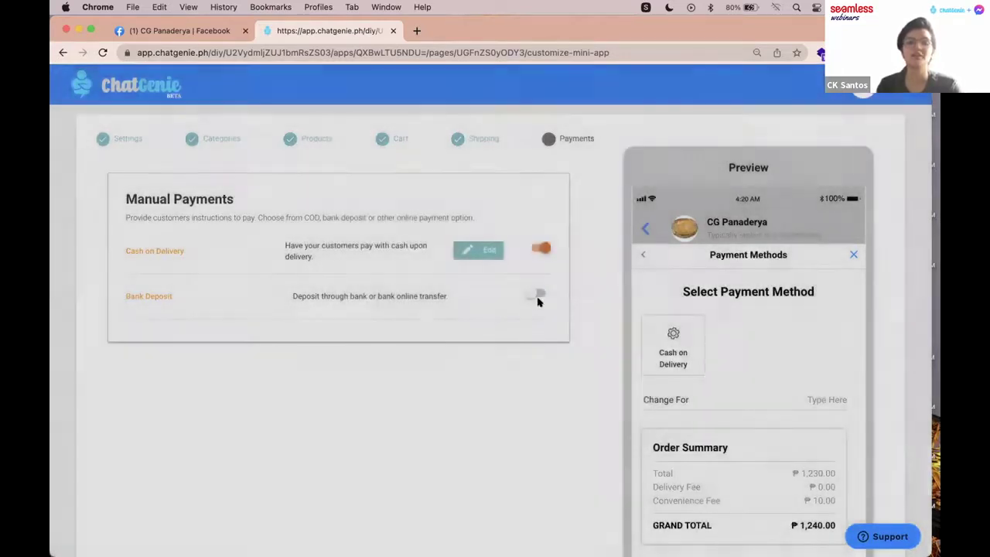
pyautogui.click(537, 297)
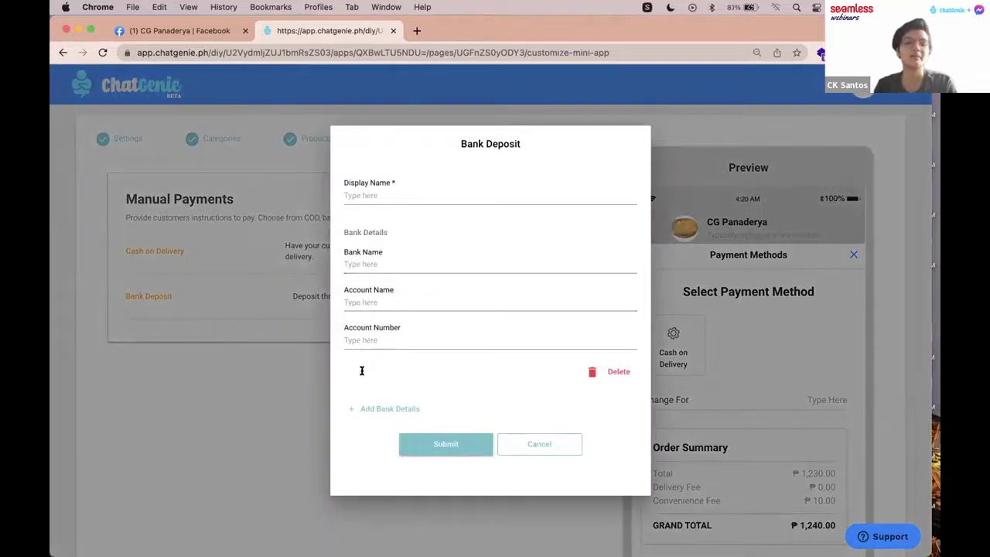
pyautogui.click(375, 189)
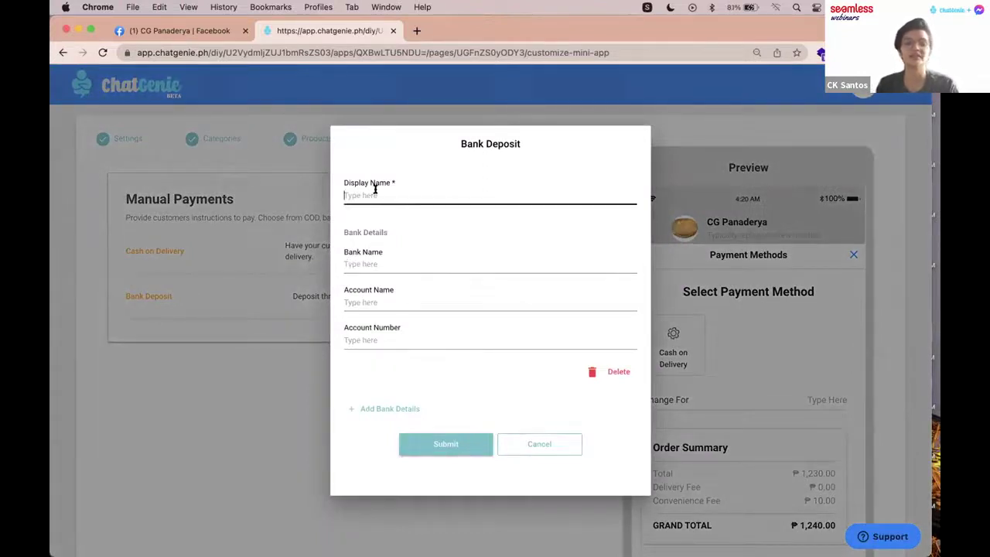
pyautogui.write('O')
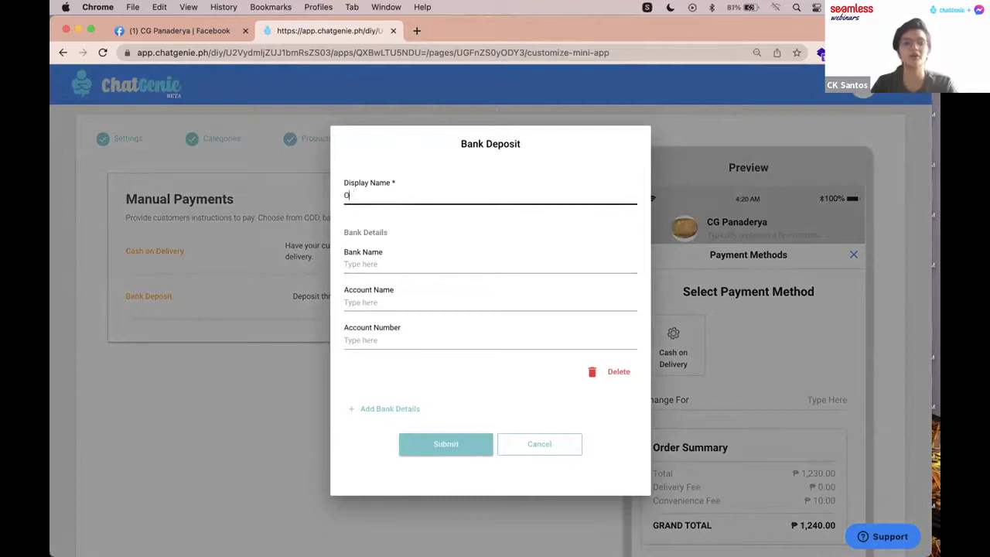
pyautogui.write('nline Payment')
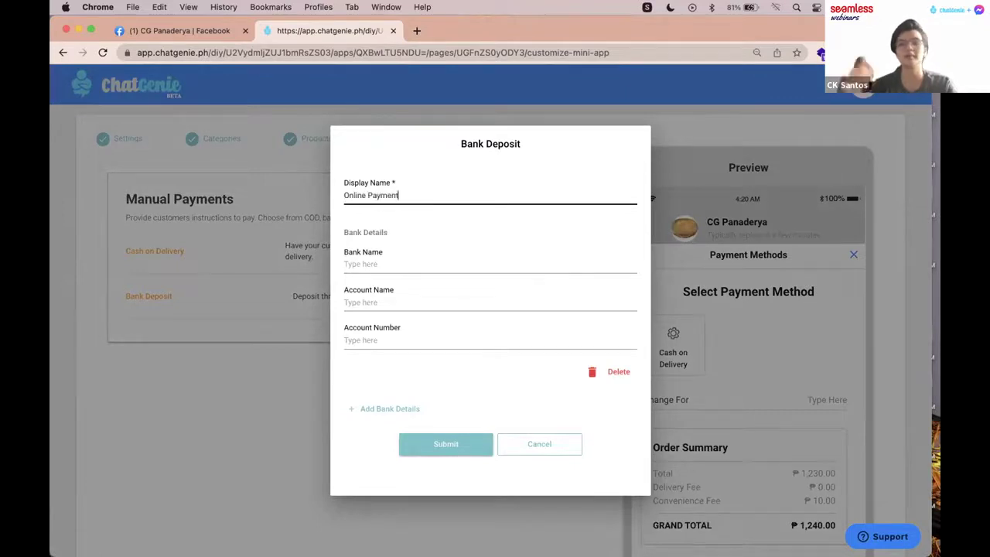
pyautogui.click(388, 264)
pyautogui.write('BPI')
pyautogui.click(402, 408)
pyautogui.scroll(-3, 448, 348)
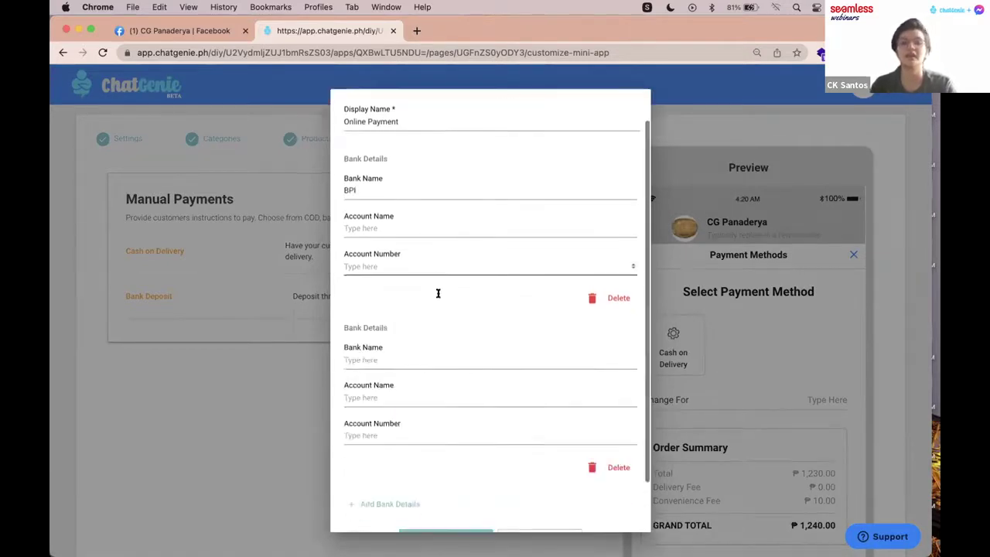
pyautogui.click(397, 323)
pyautogui.write('Unionbank')
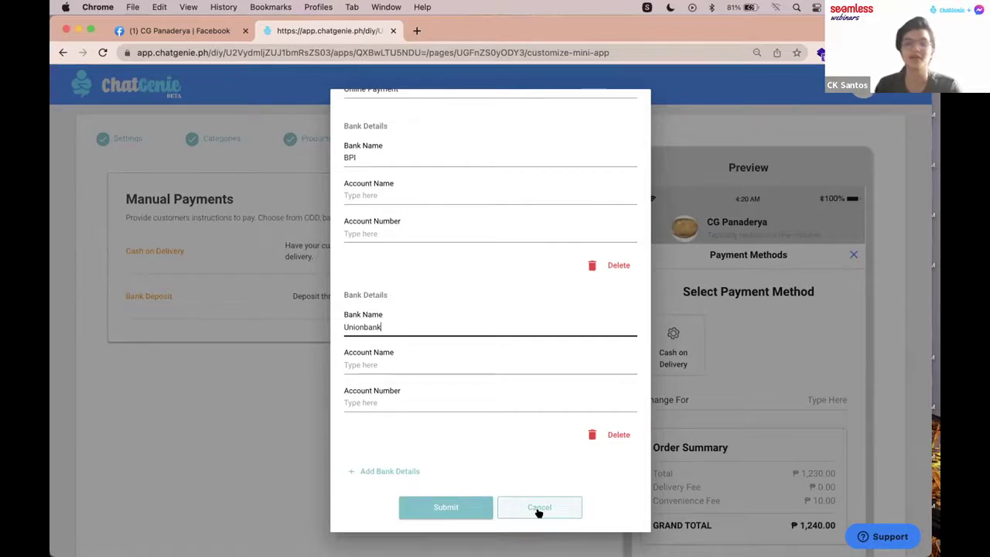
pyautogui.click(539, 508)
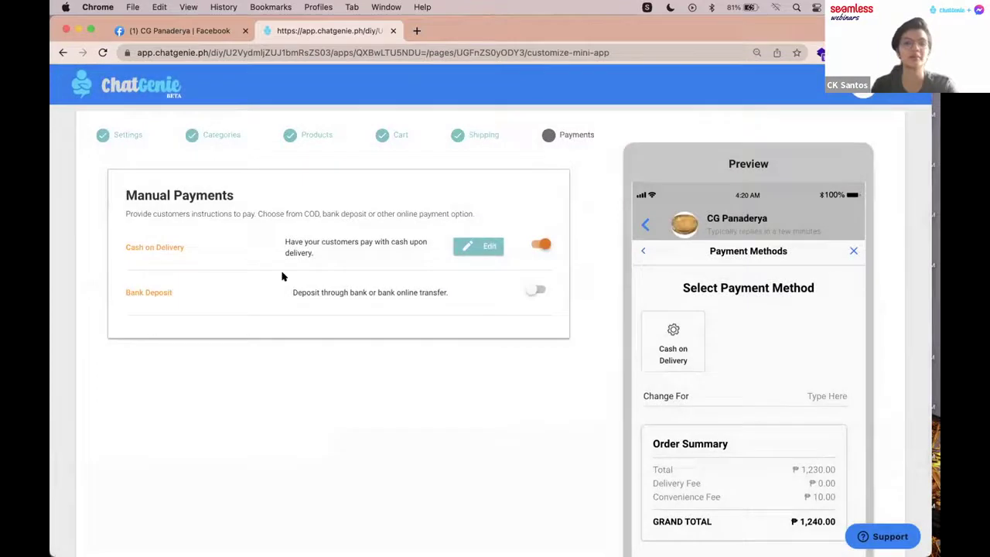
pyautogui.scroll(-5, 502, 276)
# Step: Save the payment settings, go to the dashboard, and open Categories and Products > Products
pyautogui.click(224, 504)
pyautogui.scroll(-2, 562, 382)
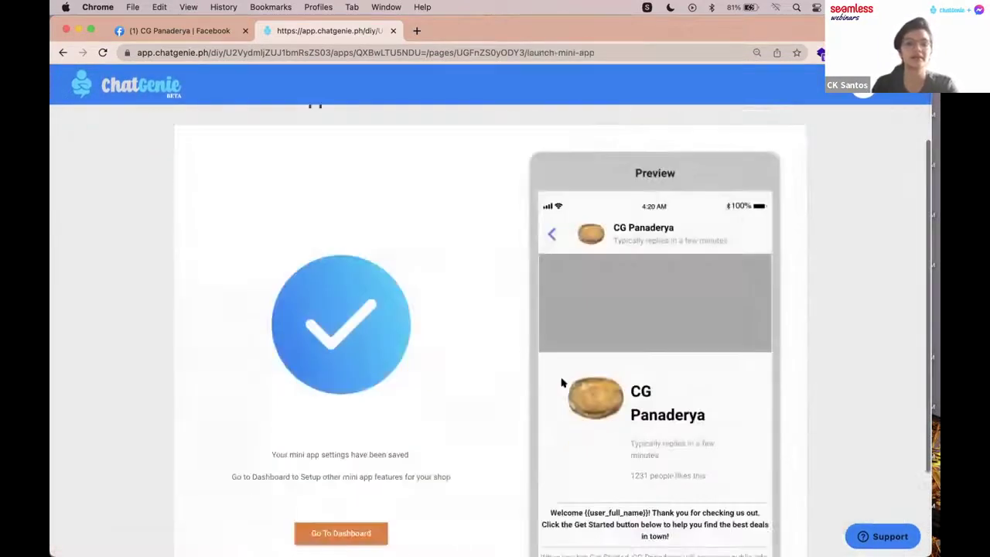
pyautogui.scroll(-3, 562, 382)
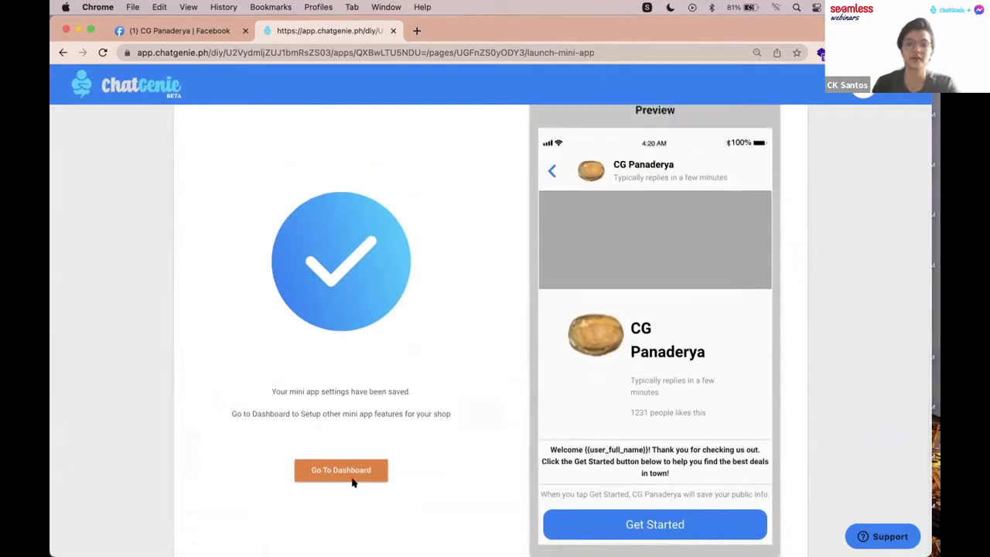
pyautogui.click(354, 471)
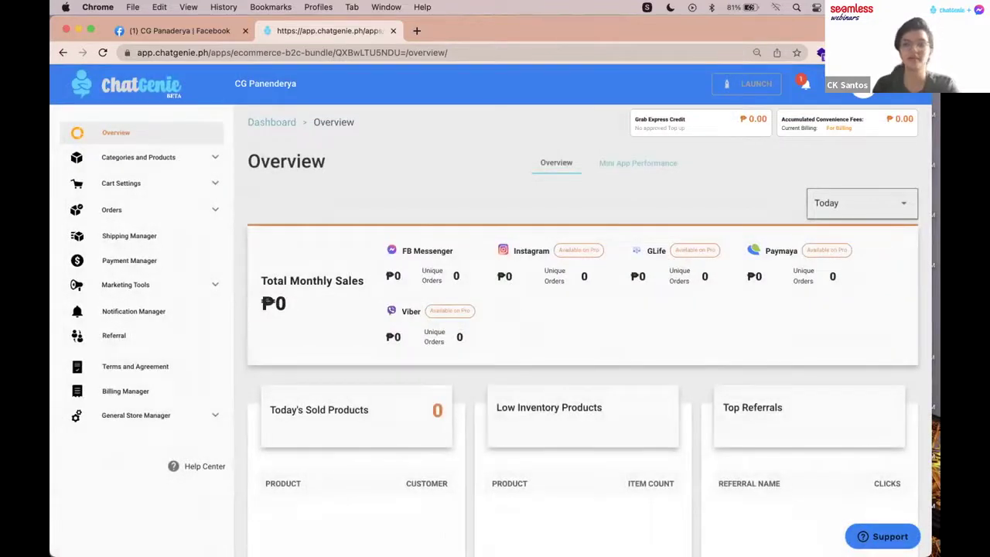
pyautogui.scroll(-2, 561, 162)
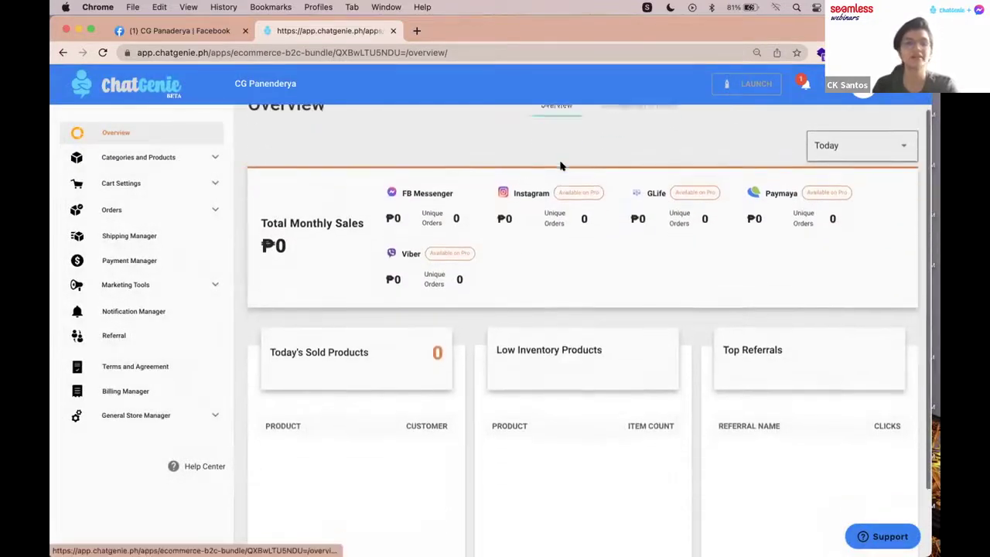
pyautogui.click(205, 157)
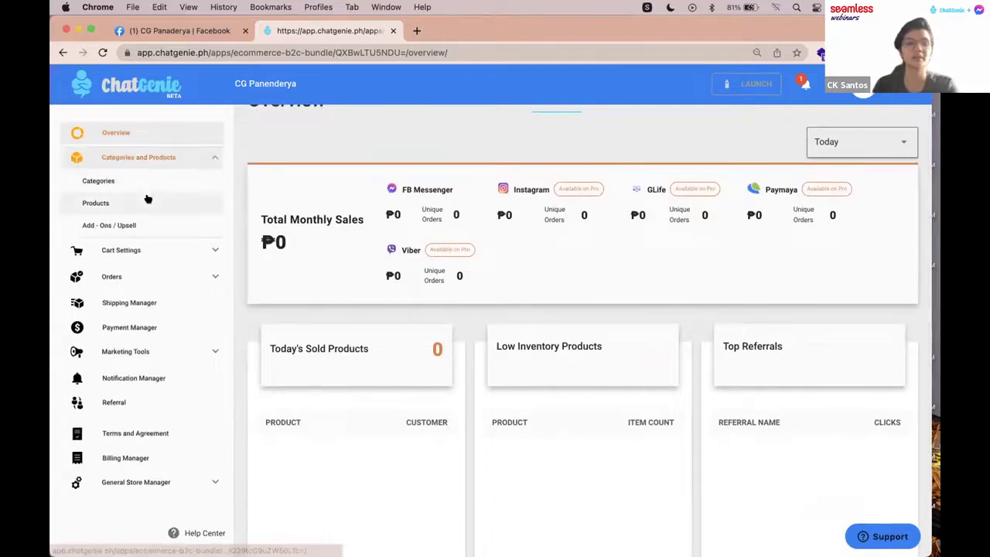
pyautogui.click(148, 200)
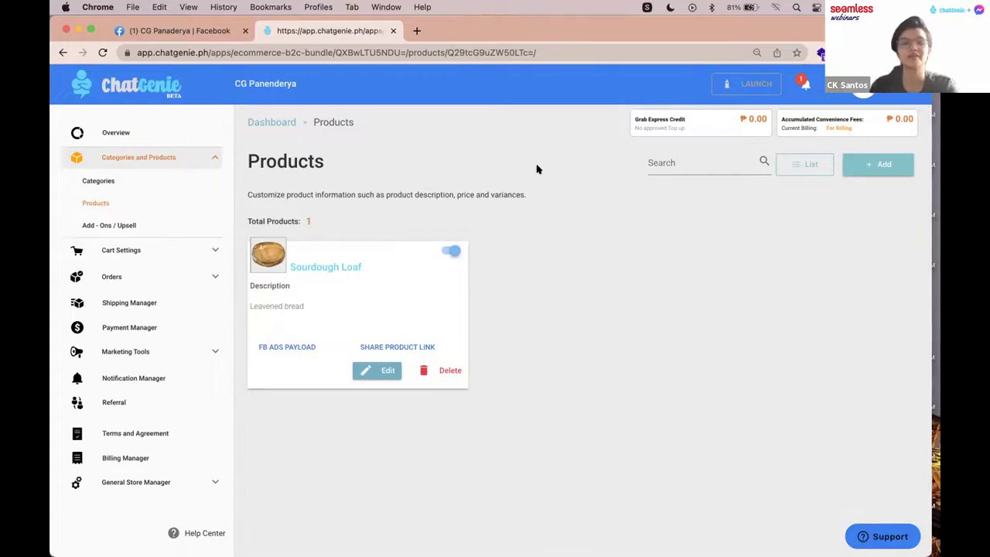
# Step: Accept the Terms of Use, launch the mini app live, and switch back to the CG Panaderya Facebook tab
pyautogui.click(734, 88)
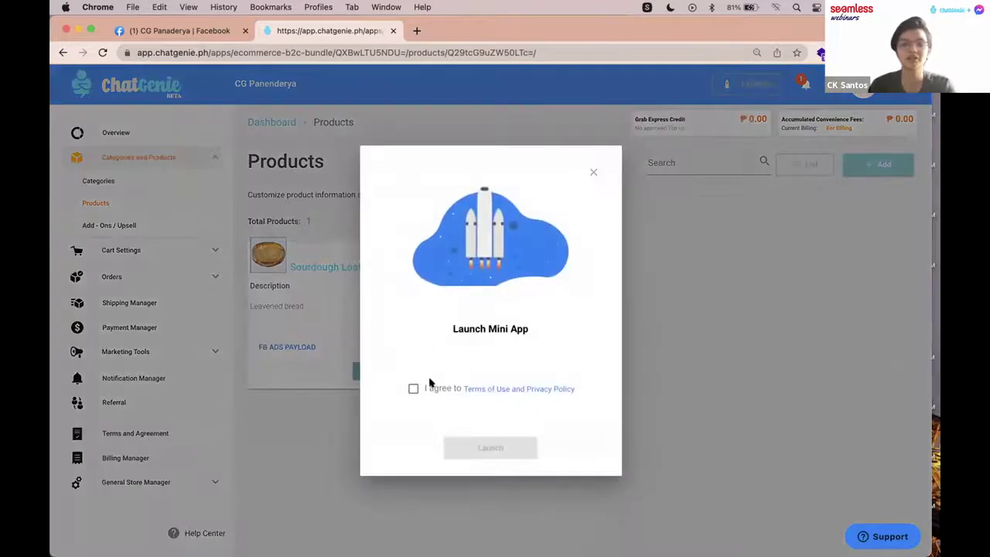
pyautogui.click(413, 388)
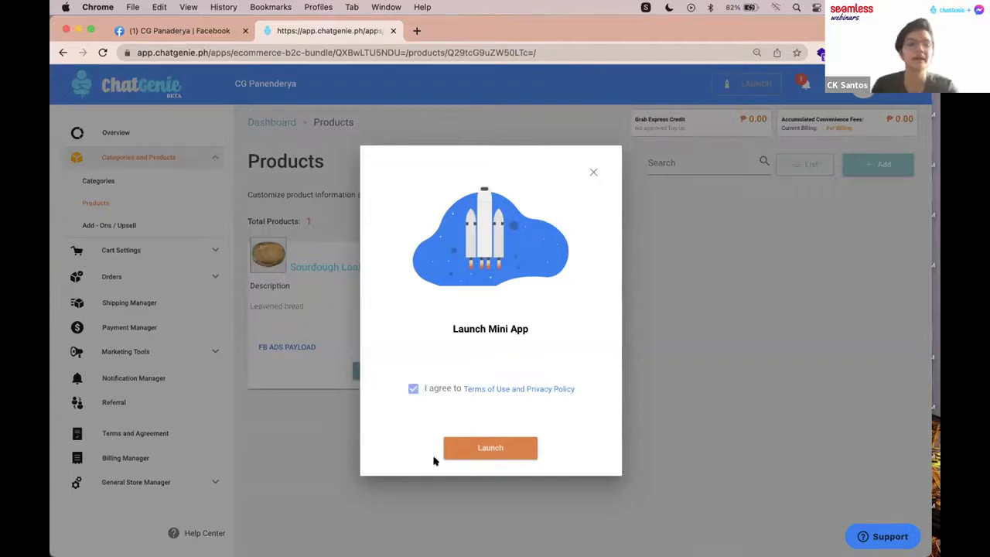
pyautogui.click(482, 450)
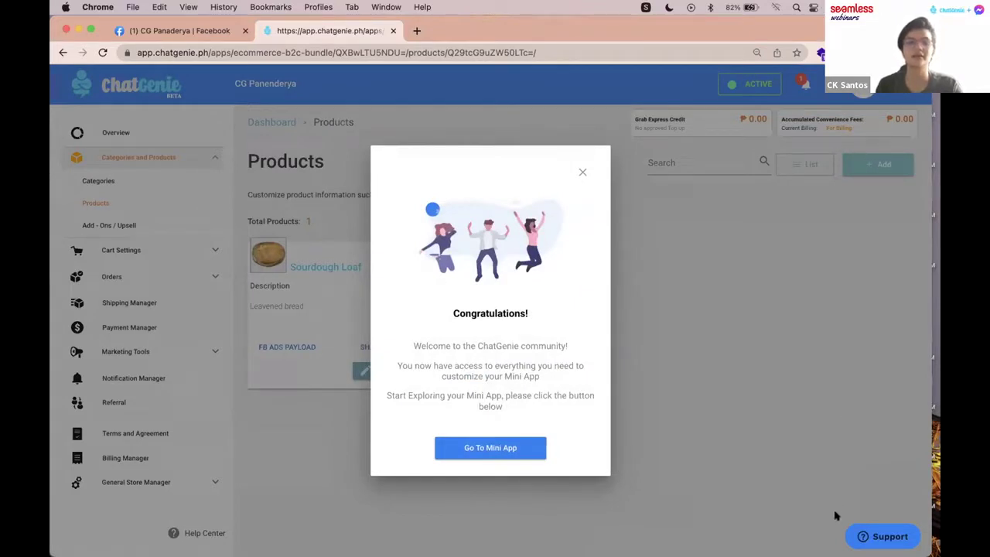
pyautogui.click(197, 32)
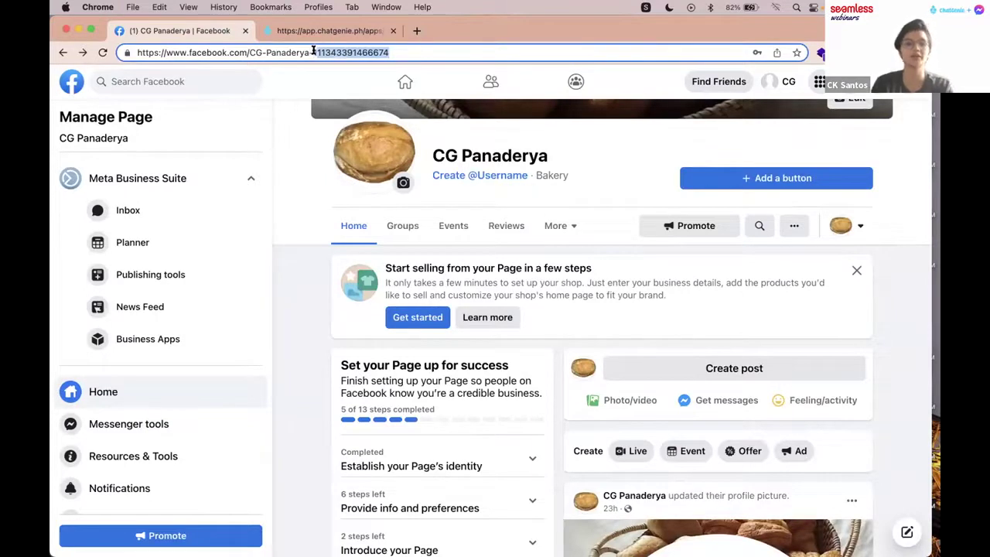
# Step: In a new tab, open CG Panaderya's Messenger chat at m.me/ followed by the pasted page ID
pyautogui.click(413, 30)
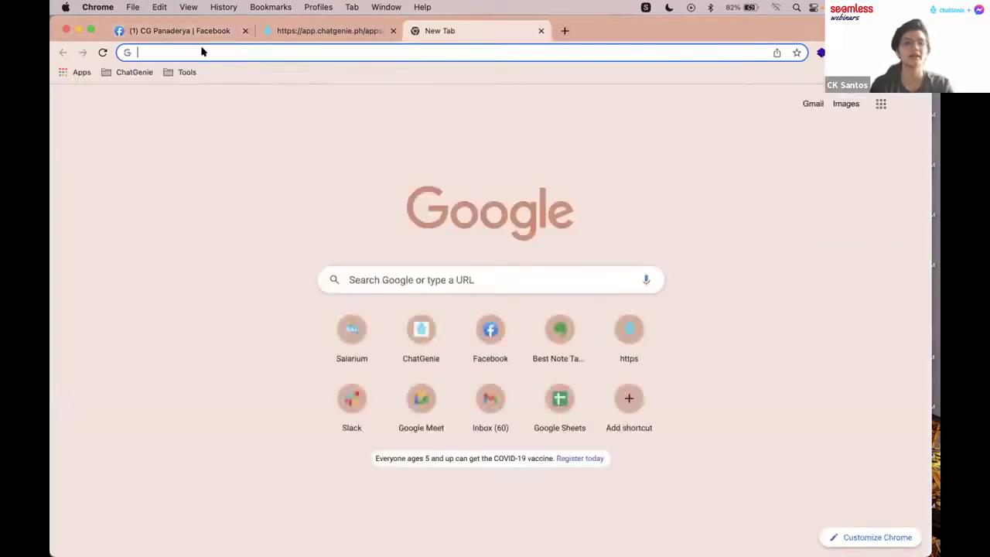
pyautogui.press('super+v')
pyautogui.click(144, 53)
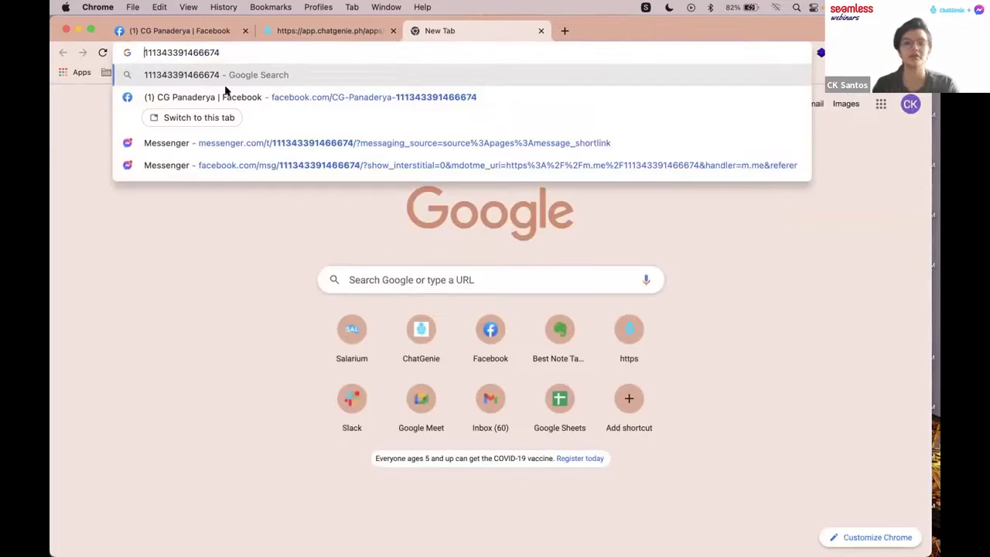
pyautogui.write('m.me/')
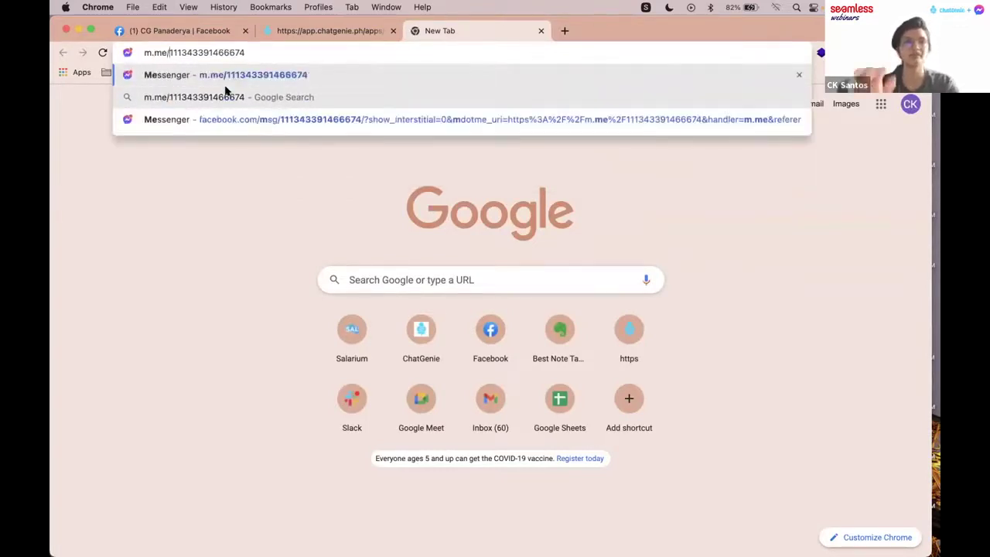
pyautogui.press('Return')
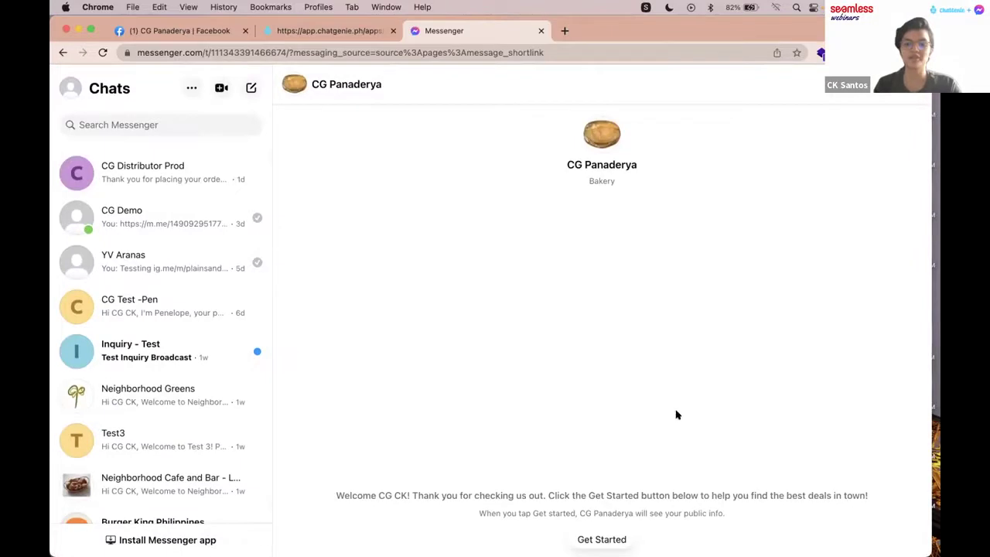
# Step: Highlight the bot's welcome greeting, then advance to the QR code slide
pyautogui.moveTo(340, 493); pyautogui.dragTo(870, 496)
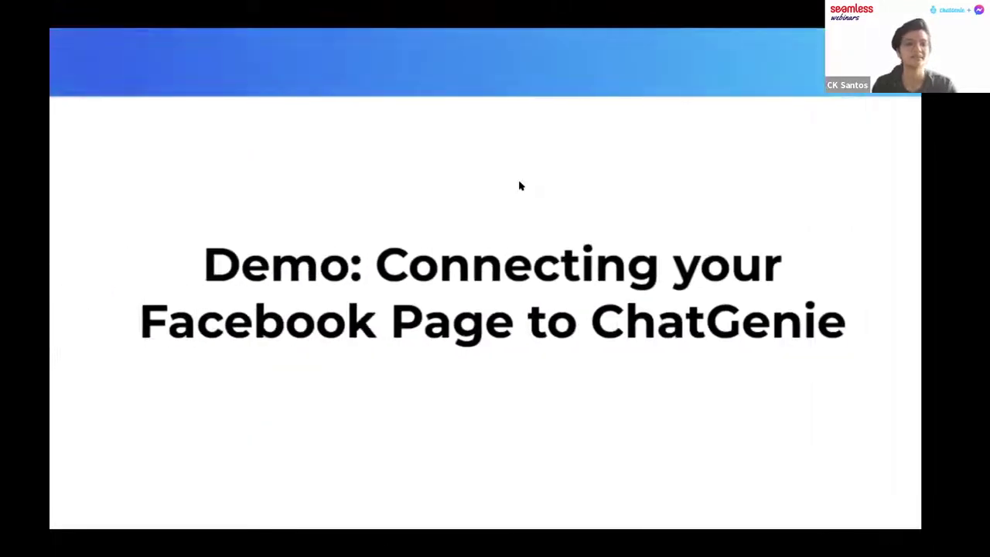
pyautogui.press('Right')
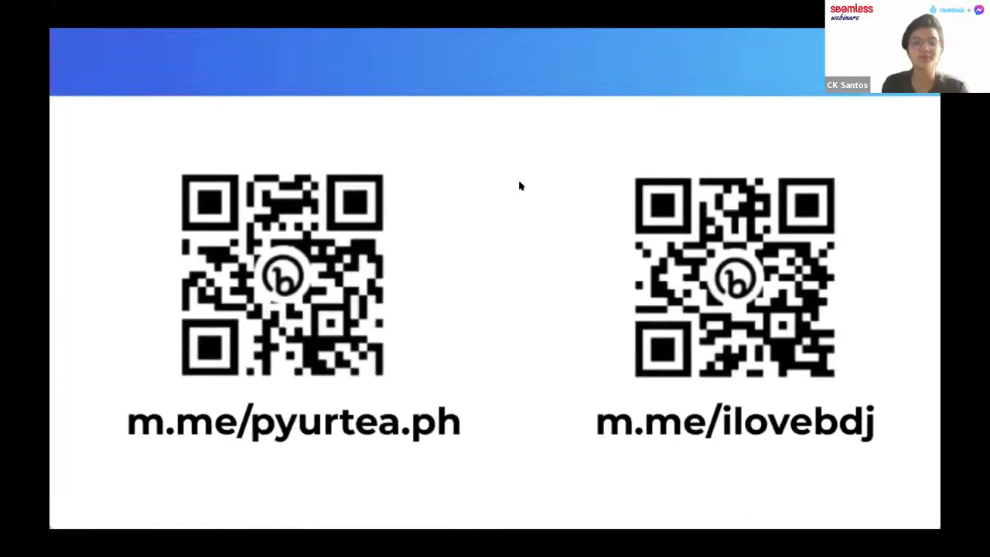
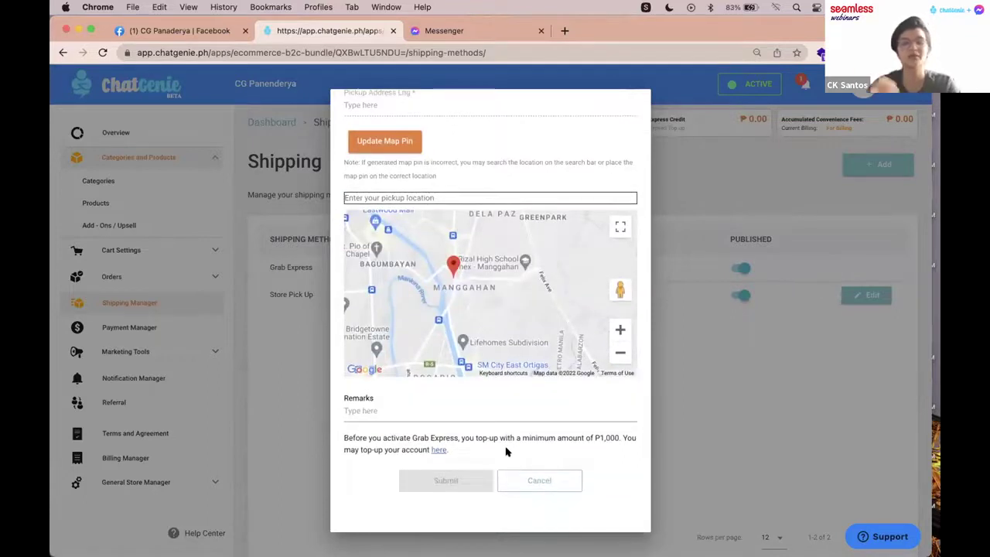
# Step: Close the Grab Express form without saving and go to the Cart Settings Coupons list
pyautogui.click(541, 479)
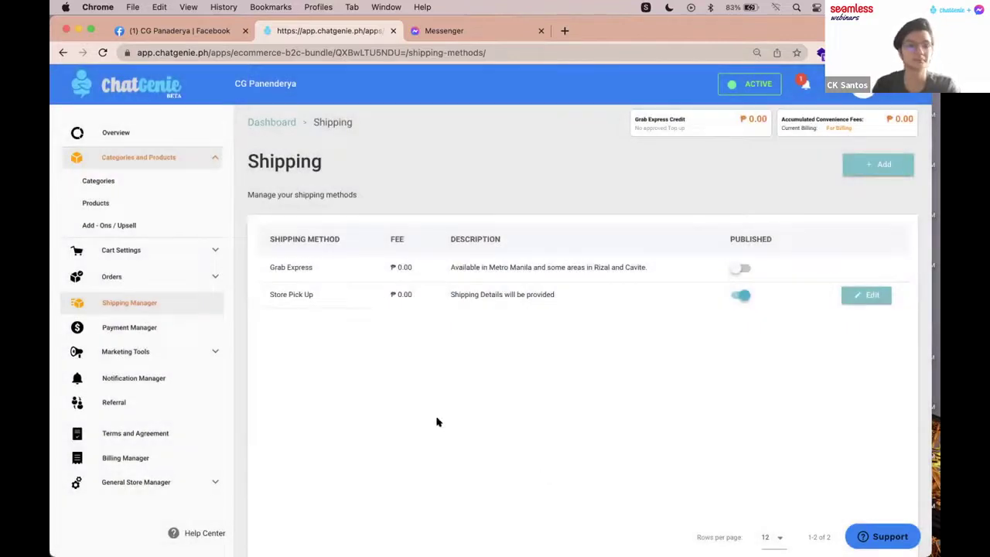
pyautogui.click(161, 246)
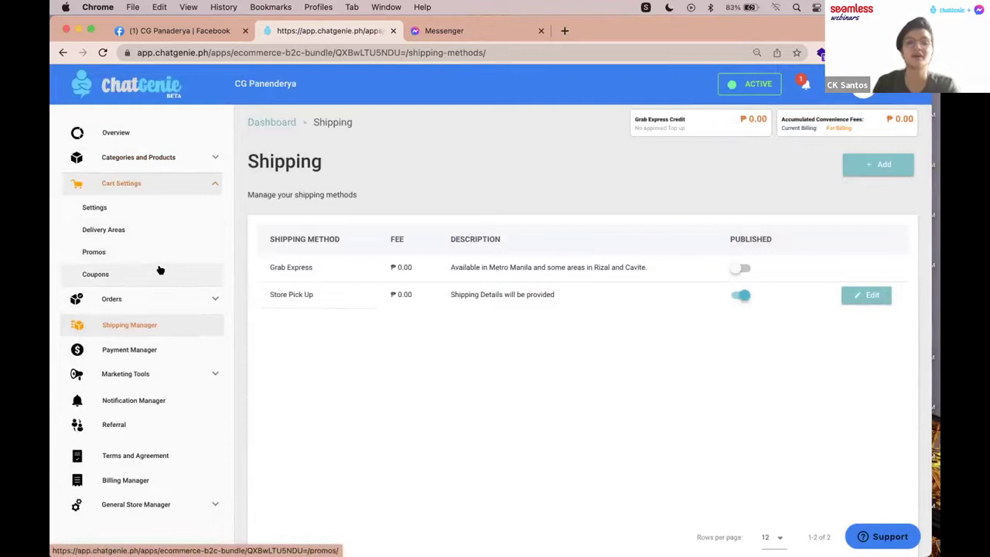
pyautogui.click(160, 270)
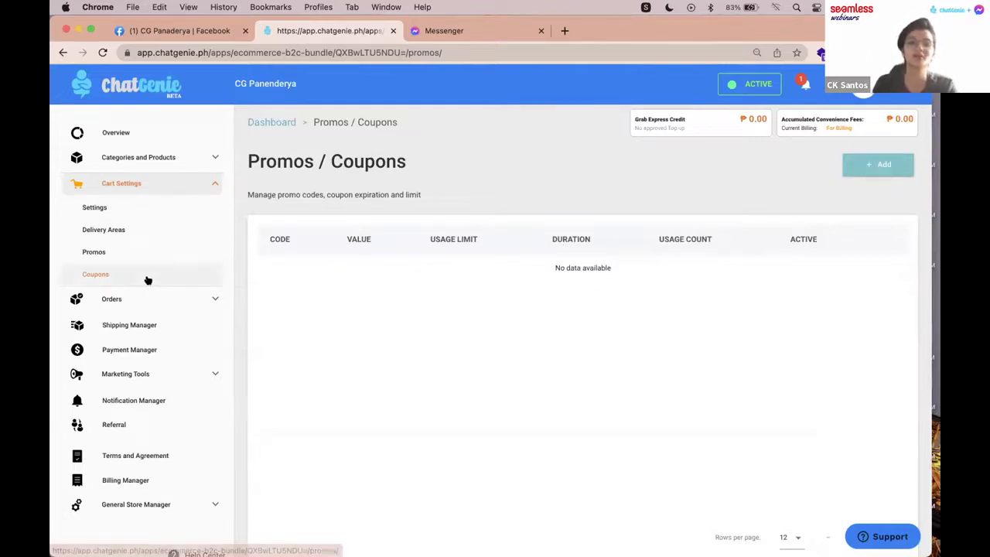
# Step: Add a new promo code 'Spreadthelove' with an absolute ₱100 discount value
pyautogui.click(871, 164)
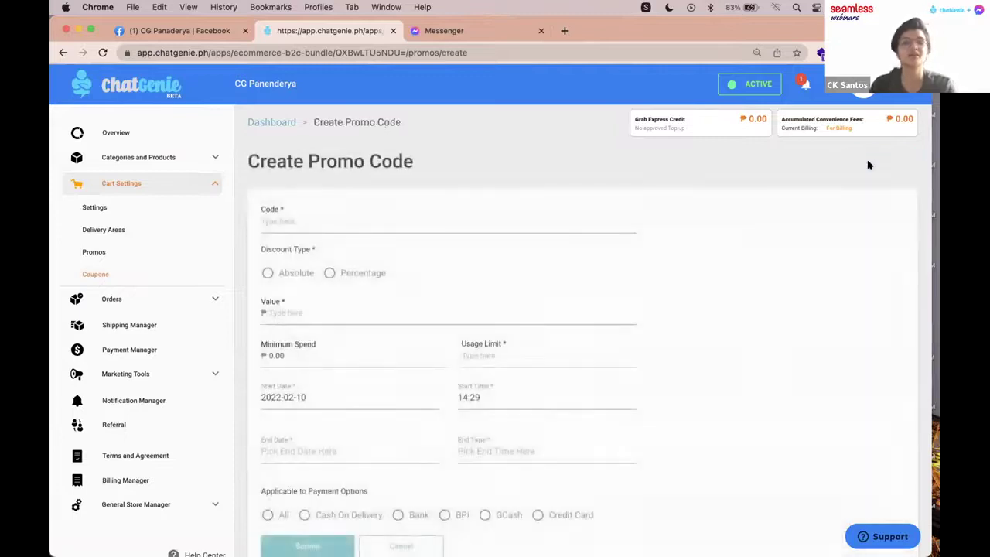
pyautogui.click(440, 223)
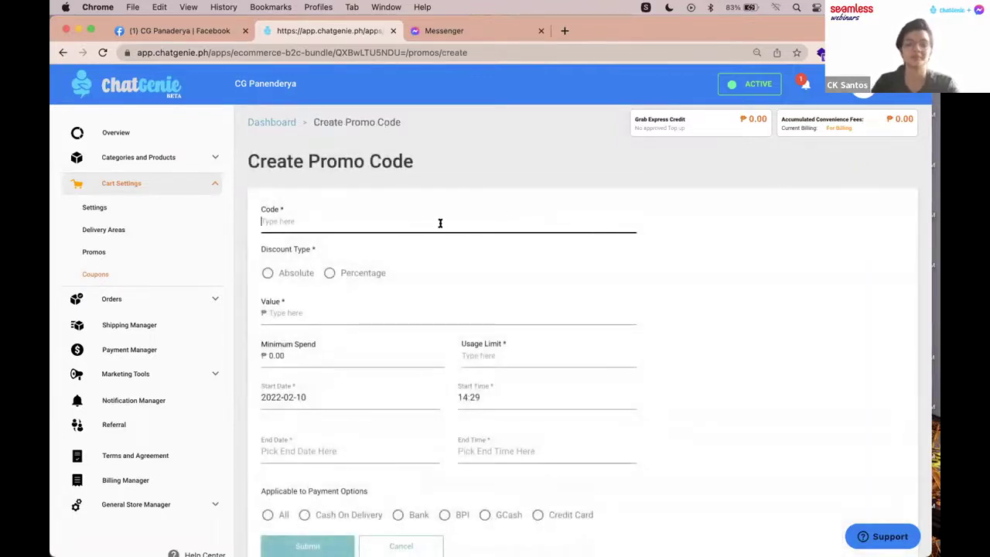
pyautogui.write('Sp')
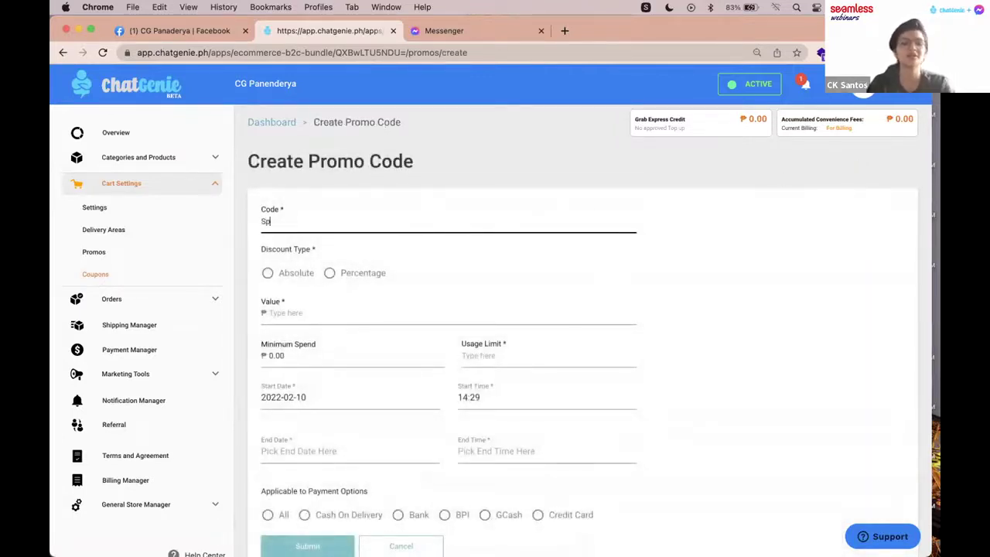
pyautogui.write('readthelove')
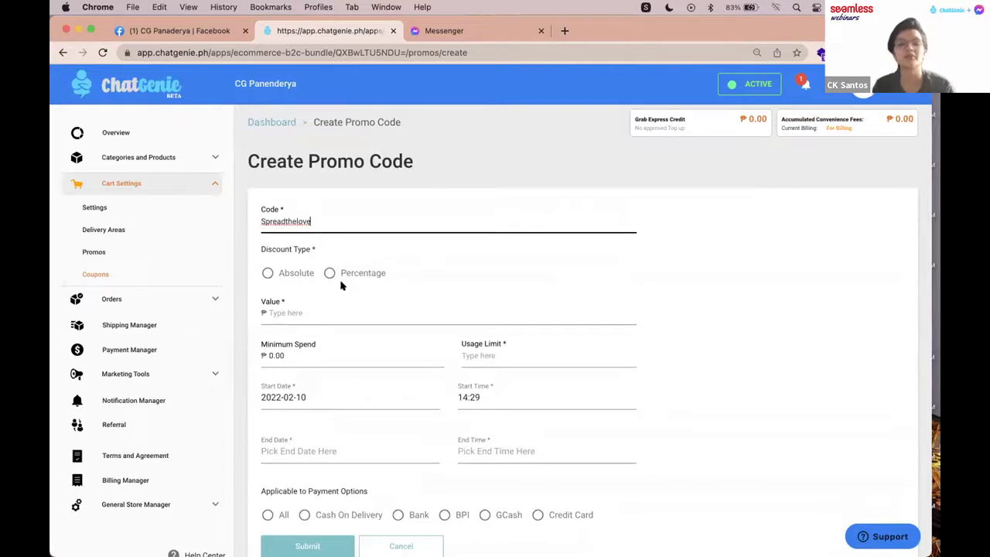
pyautogui.click(269, 272)
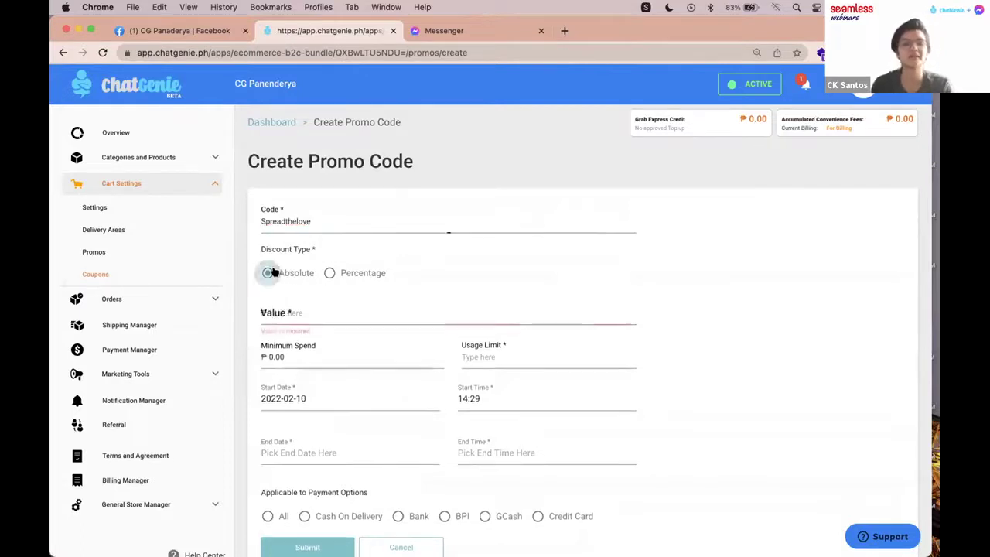
pyautogui.click(305, 311)
pyautogui.write('100')
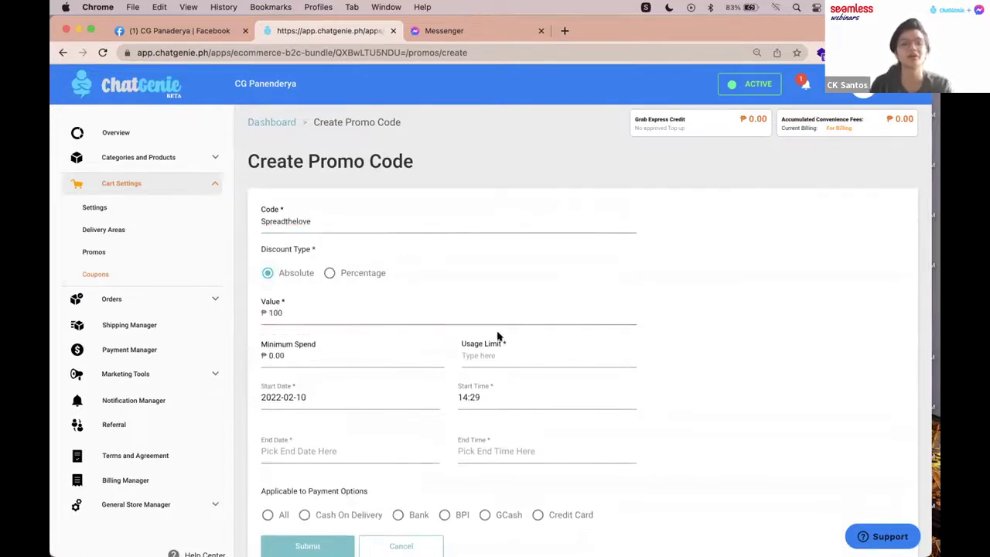
# Step: Clear the minimum spend amount and set the promo's usage limit to 100
pyautogui.click(311, 350)
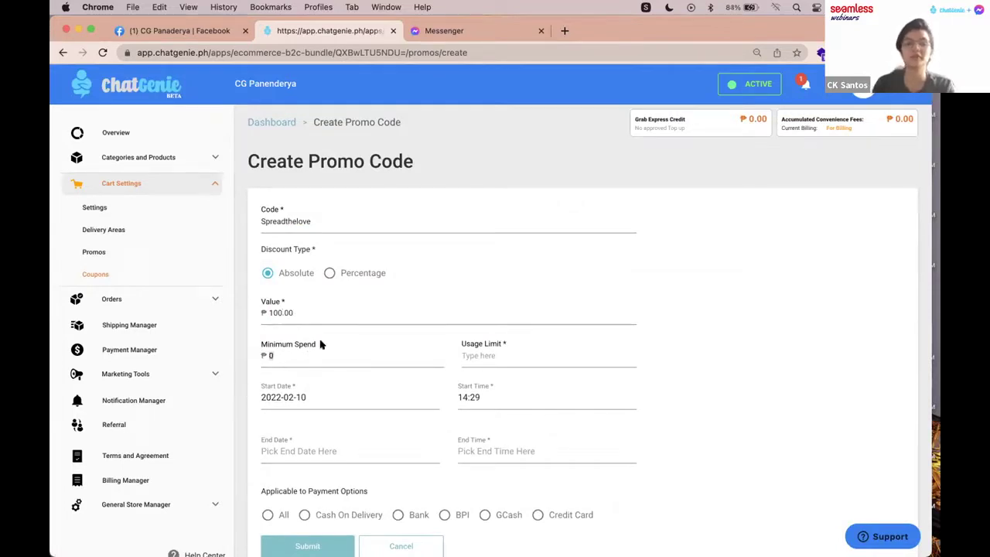
pyautogui.scroll(-1, 487, 332)
pyautogui.click(488, 326)
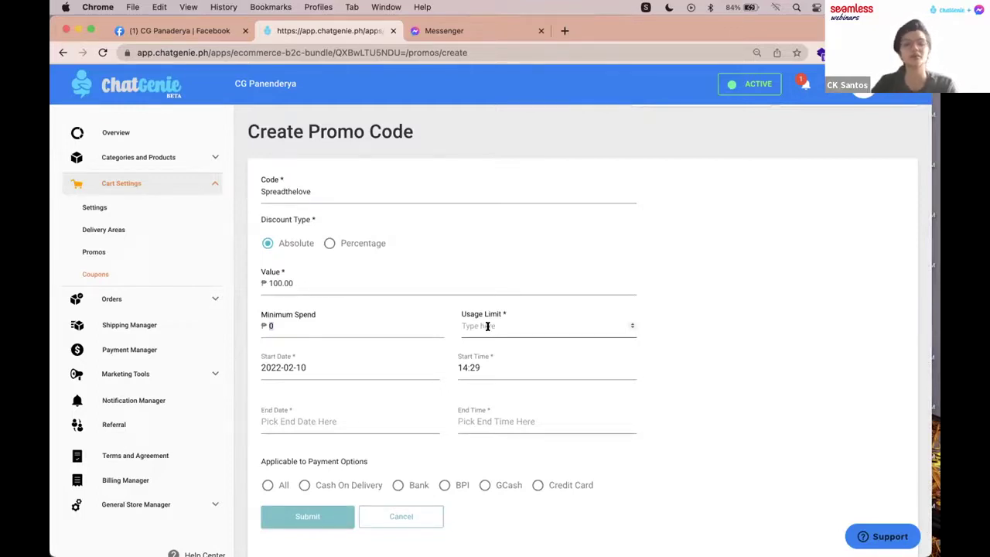
pyautogui.press('BackSpace')
pyautogui.press('BackSpace')
pyautogui.click(516, 326)
pyautogui.write('100')
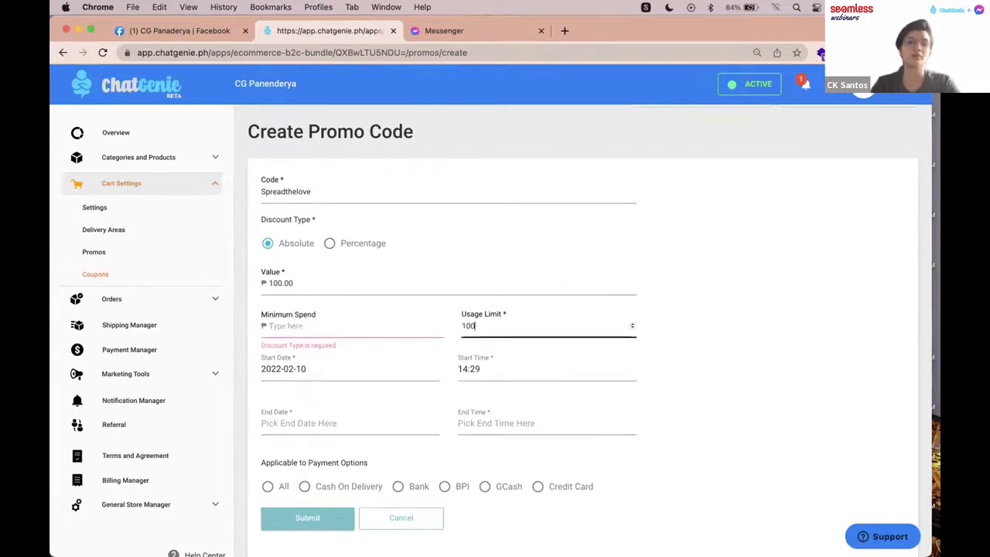
pyautogui.click(294, 368)
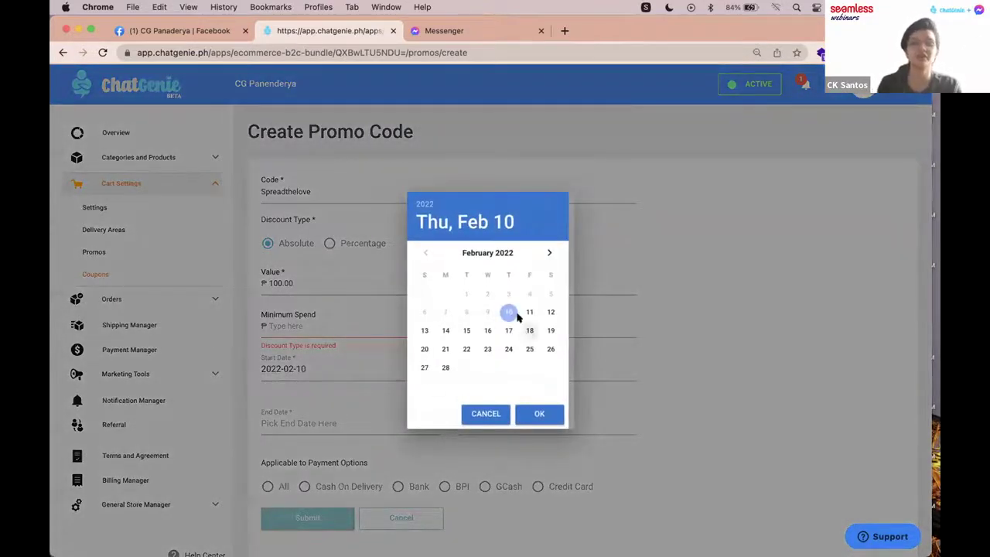
# Step: Set the promo start to February 14, 2022 at 12:00 AM
pyautogui.click(446, 331)
pyautogui.click(533, 412)
pyautogui.click(484, 368)
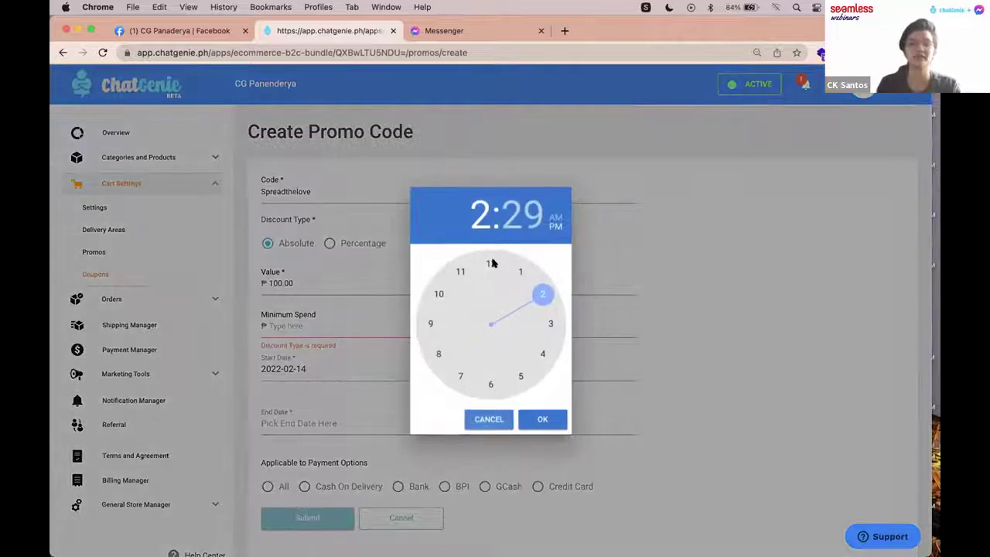
pyautogui.click(491, 264)
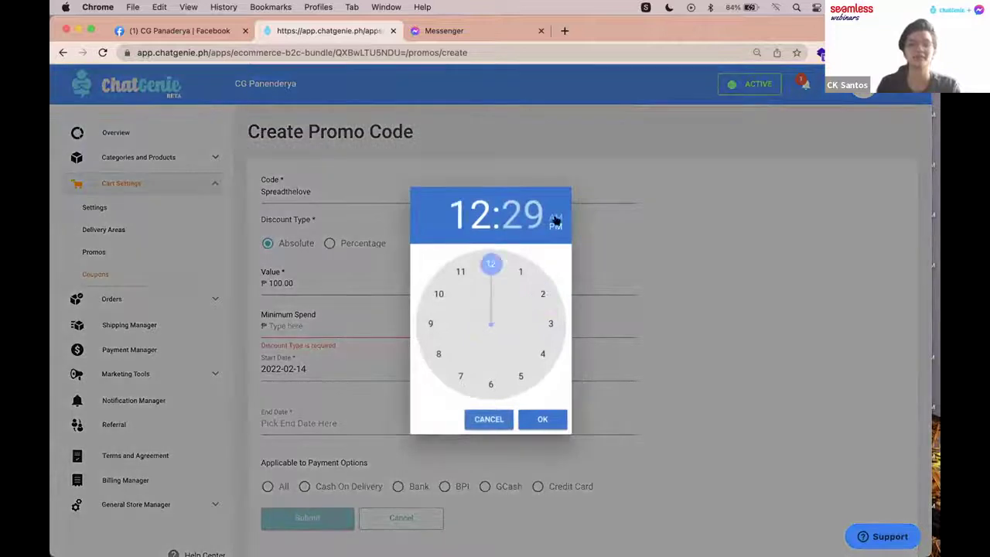
pyautogui.click(494, 264)
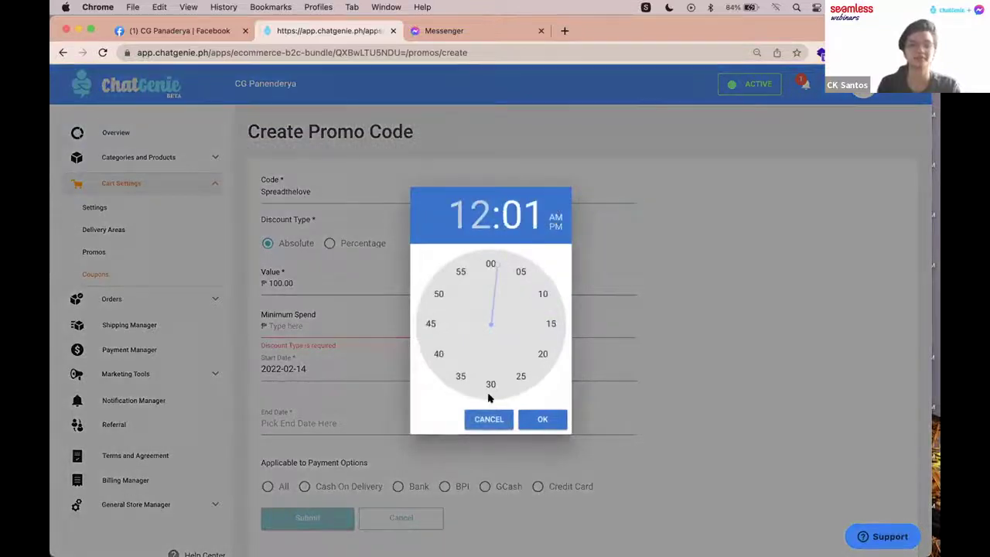
pyautogui.click(490, 263)
pyautogui.click(557, 422)
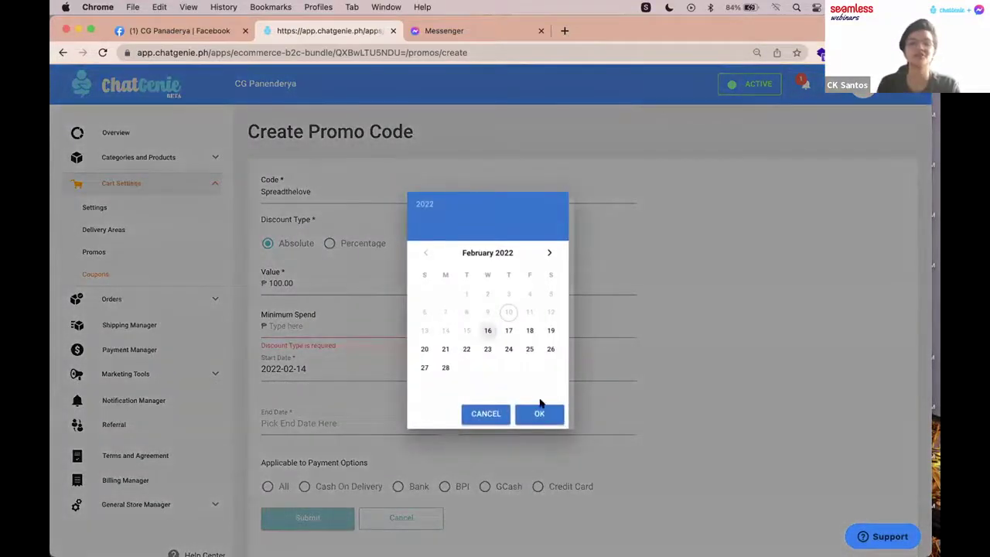
# Step: Set the promo end to February 16, 2022 at 12:00 AM
pyautogui.click(539, 413)
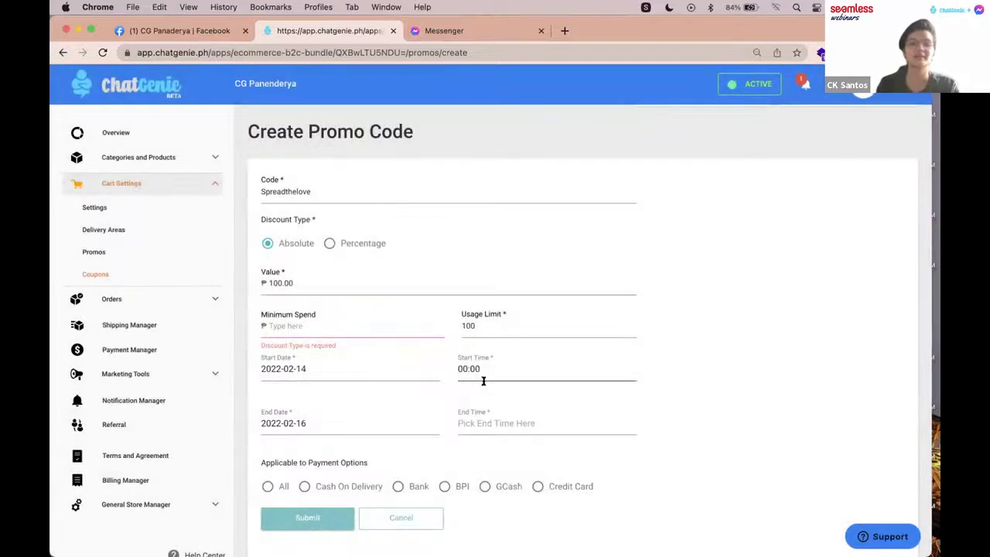
pyautogui.click(484, 379)
pyautogui.click(490, 266)
pyautogui.click(542, 418)
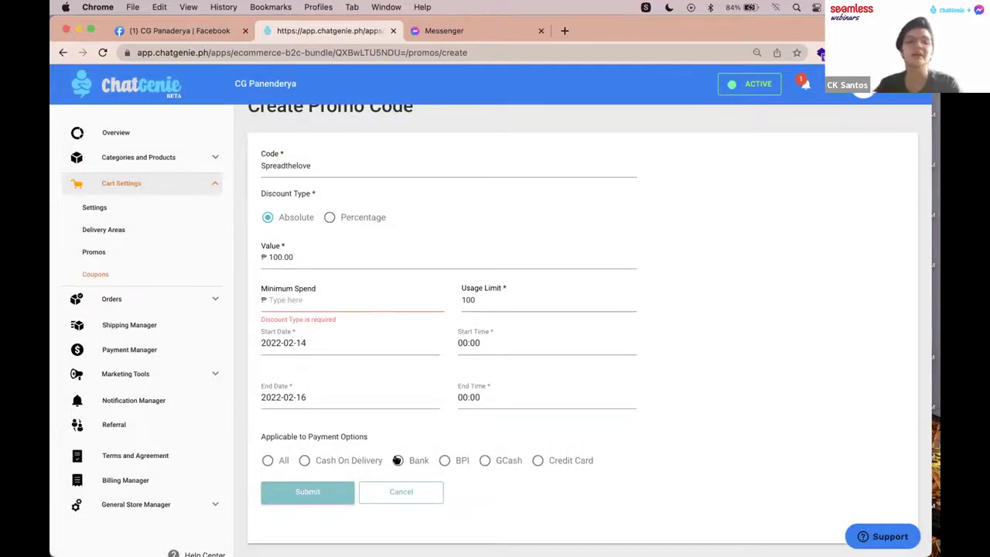
# Step: Allow All payment options, enter 0 as minimum spend, and submit the Spreadthelove promo
pyautogui.click(397, 459)
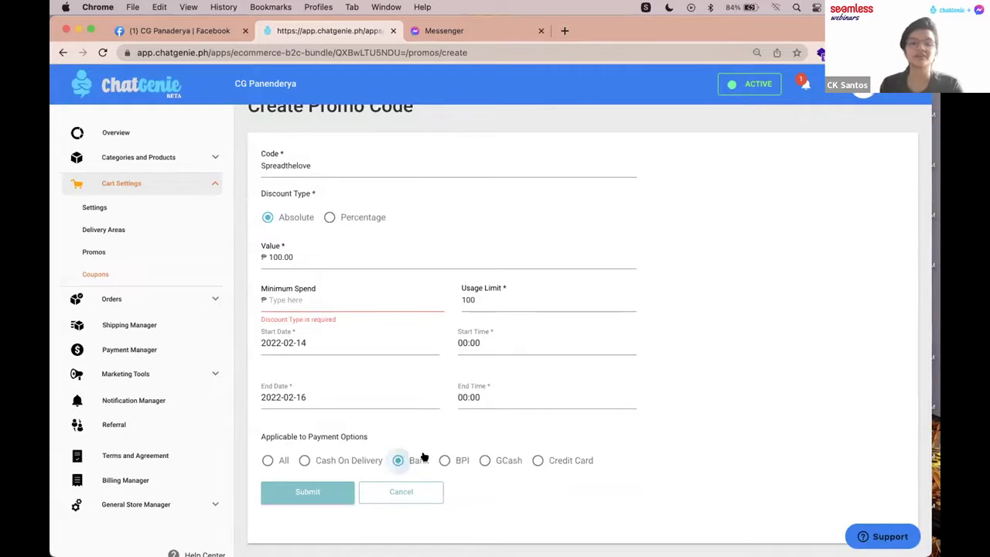
pyautogui.click(444, 461)
pyautogui.click(484, 460)
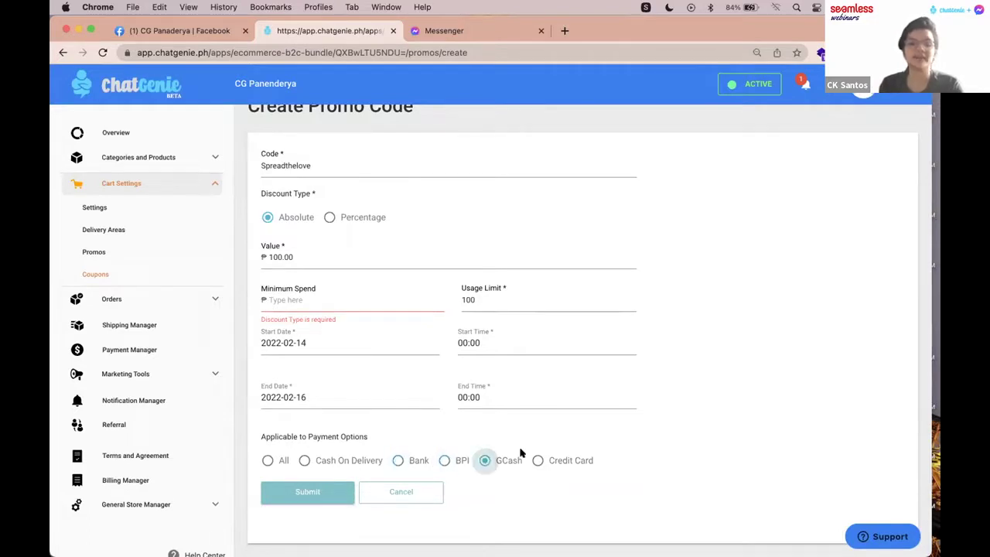
pyautogui.click(267, 461)
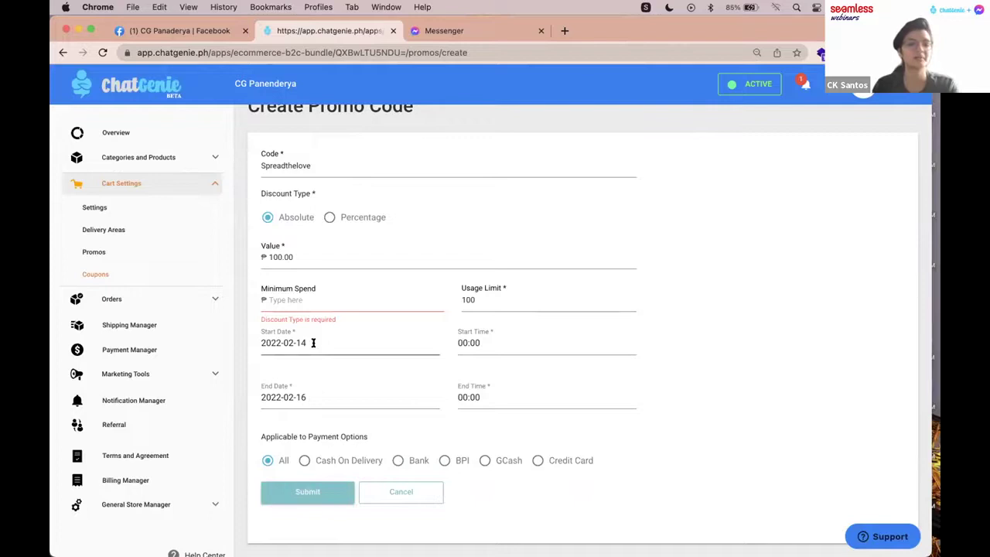
pyautogui.click(310, 301)
pyautogui.write('0')
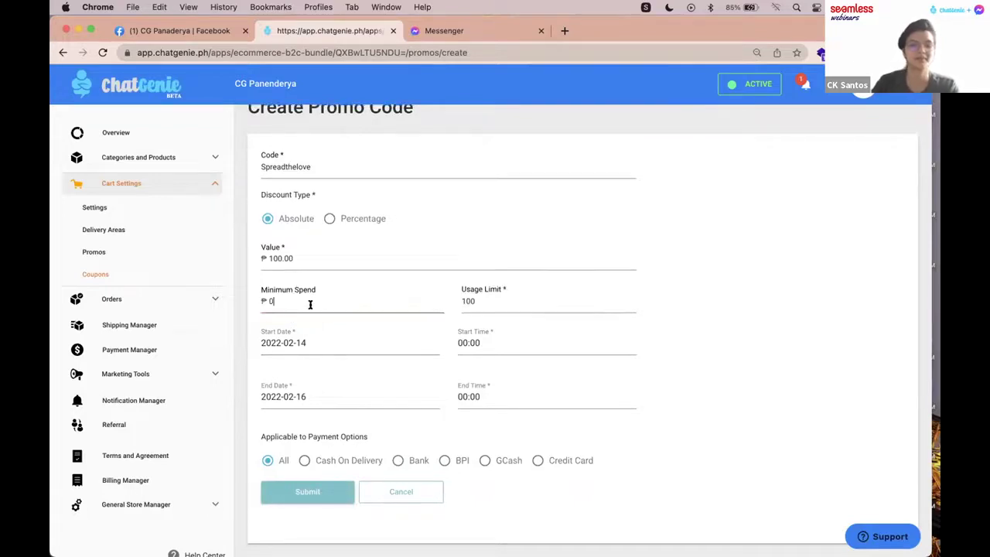
pyautogui.click(303, 491)
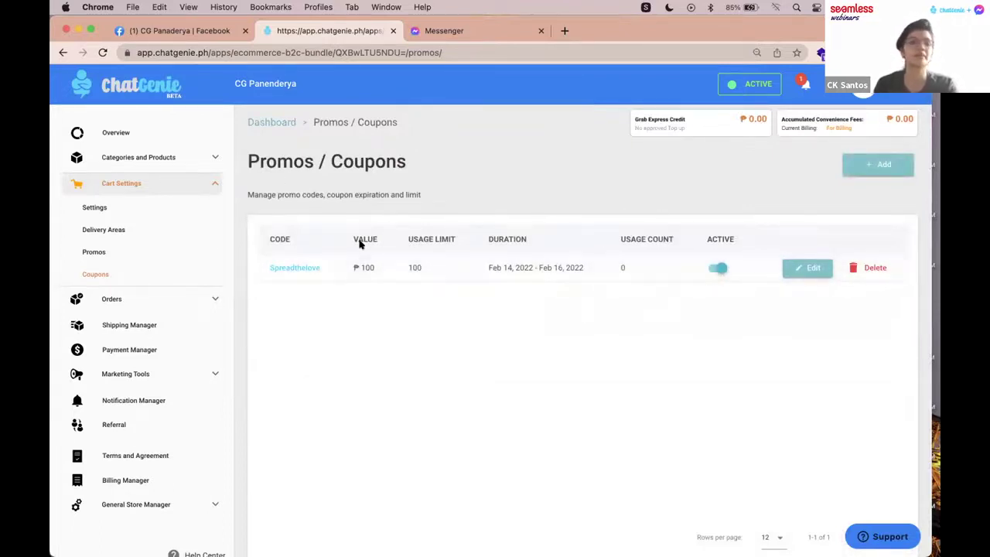
# Step: Go to Marketing Tools > Customer Segment from the sidebar
pyautogui.scroll(-1, 160, 264)
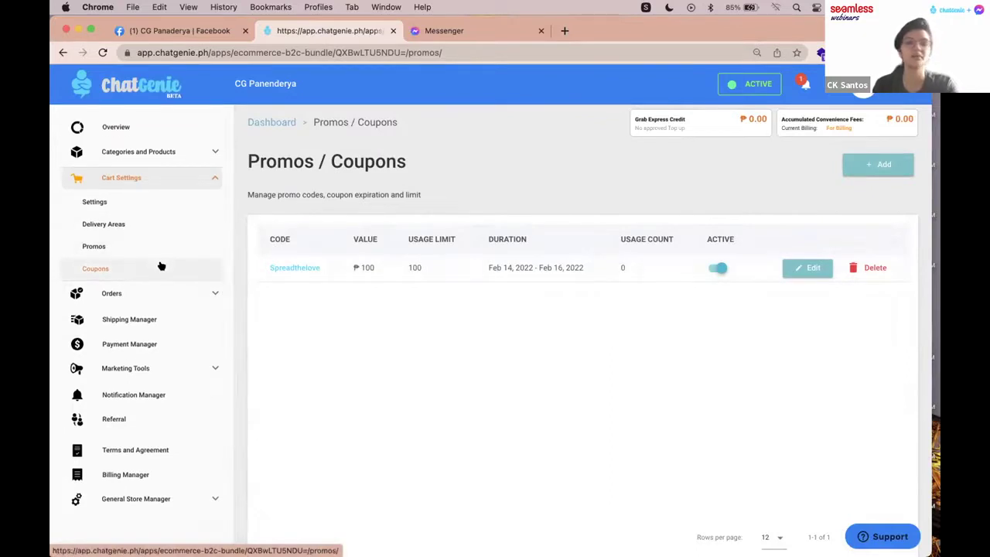
pyautogui.scroll(-2, 161, 265)
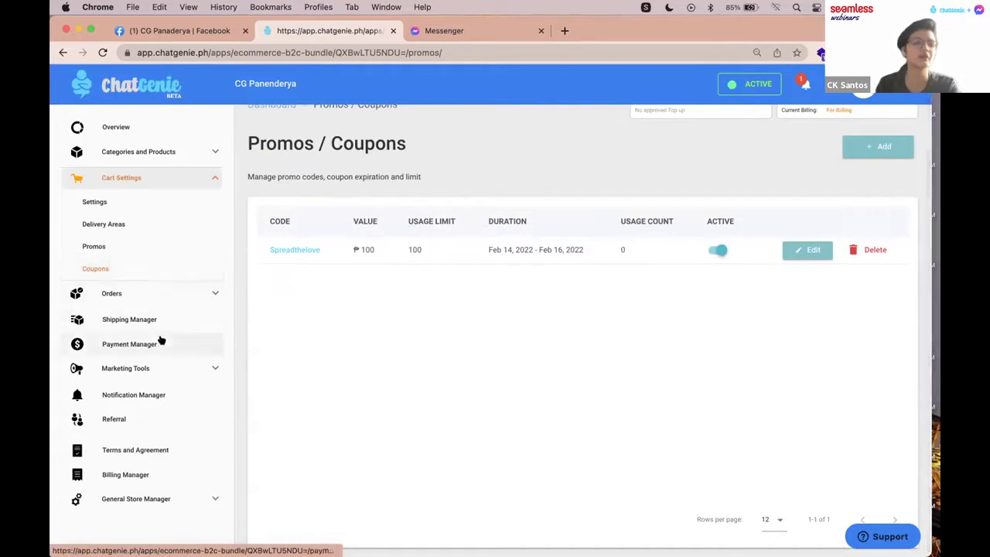
pyautogui.click(160, 367)
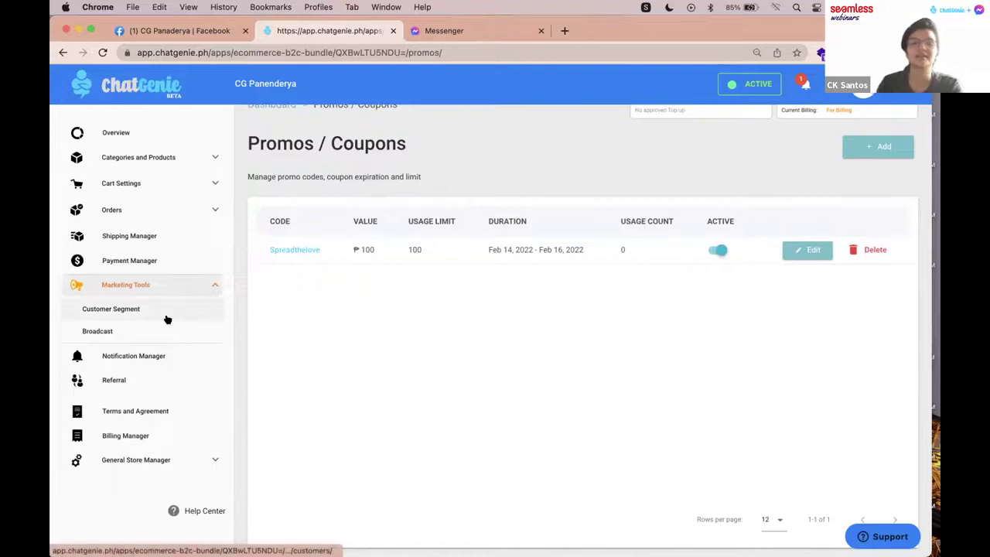
pyautogui.click(166, 319)
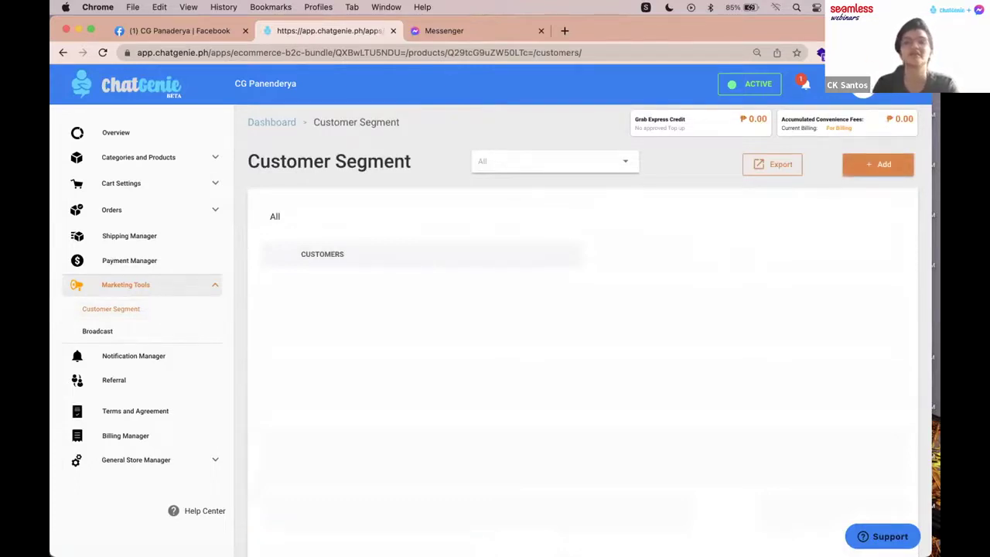
# Step: Start a new segment named 'Potential Customers' with category Customer Type
pyautogui.click(863, 163)
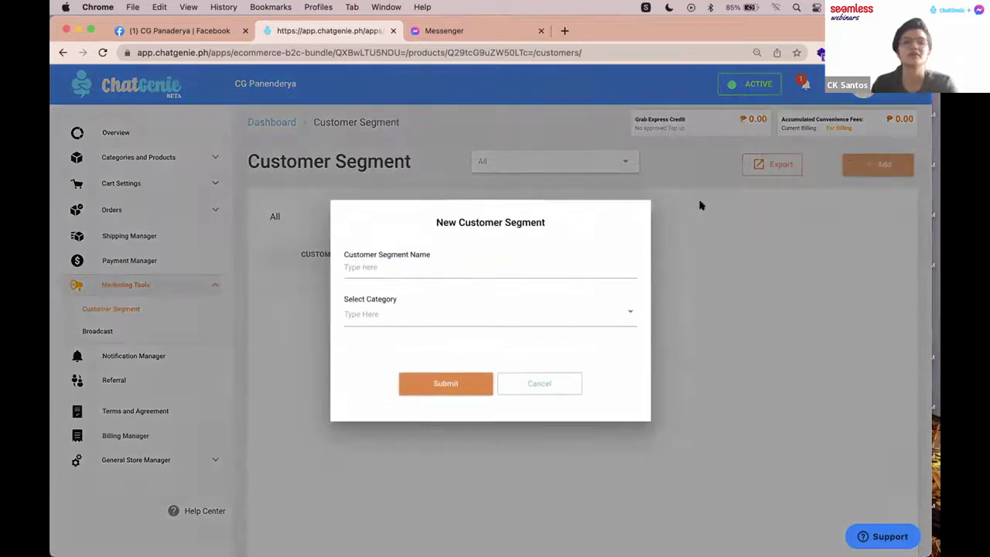
pyautogui.click(462, 265)
pyautogui.write('Pot')
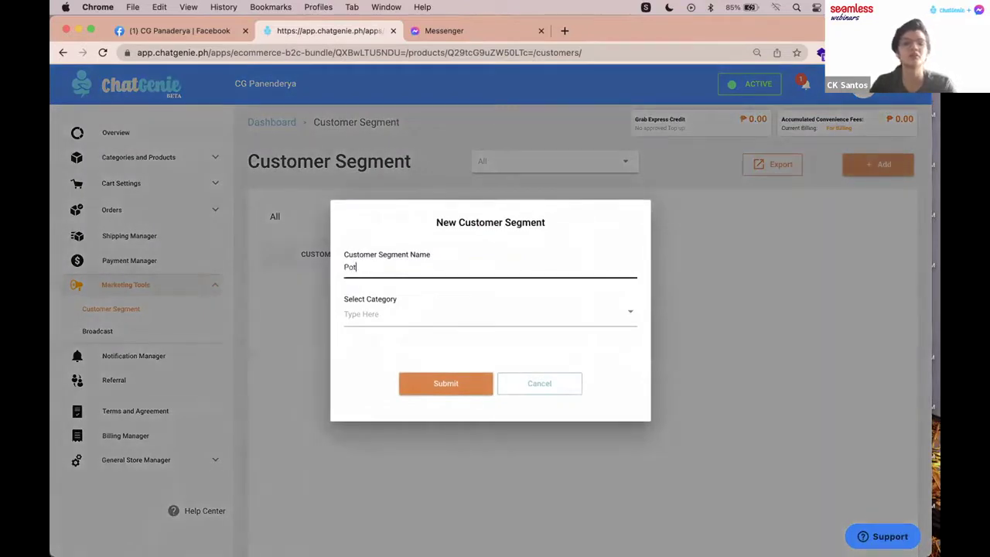
pyautogui.write('ential Customers')
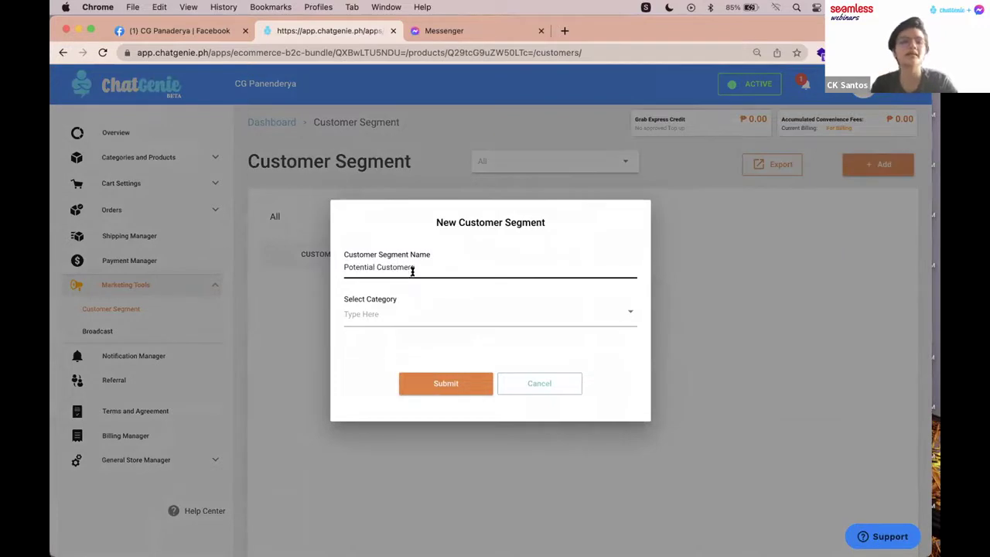
pyautogui.click(459, 315)
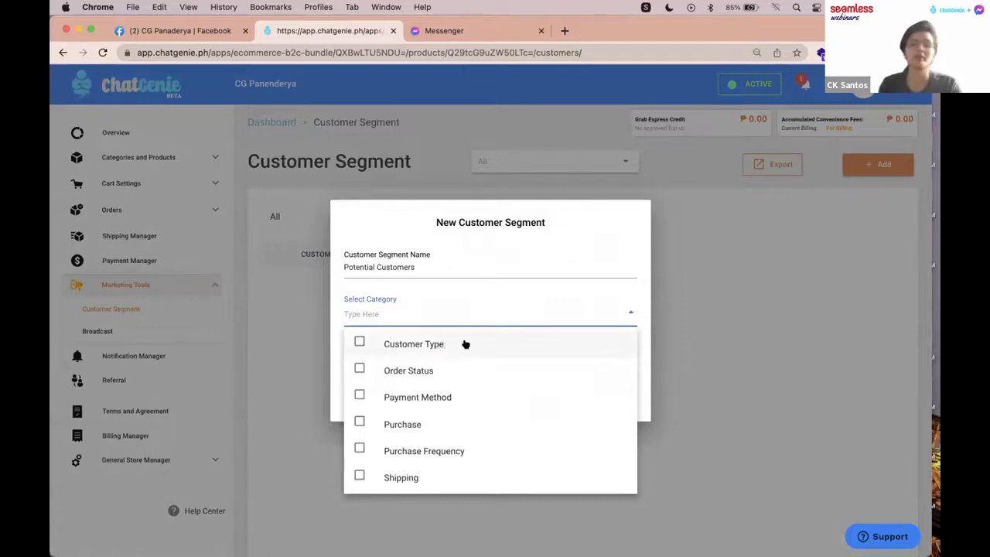
pyautogui.scroll(-1, 464, 343)
pyautogui.scroll(-1, 441, 449)
pyautogui.scroll(2, 423, 437)
pyautogui.scroll(-1, 470, 347)
pyautogui.scroll(1, 483, 407)
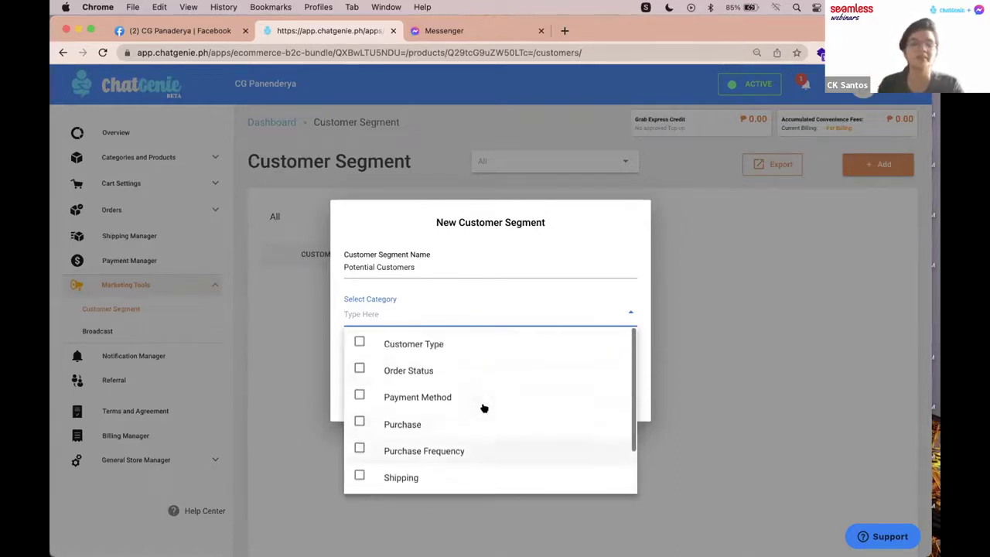
pyautogui.click(430, 346)
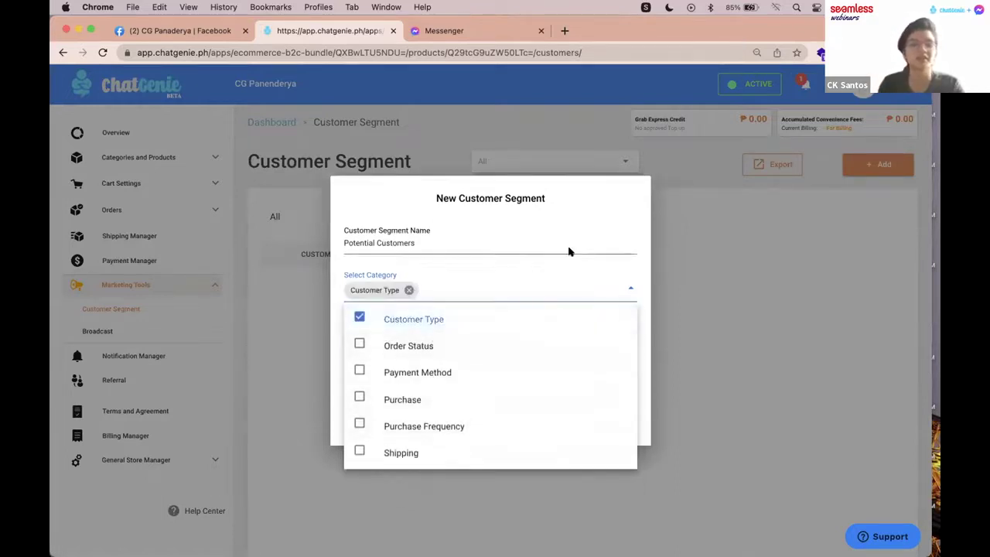
pyautogui.click(642, 333)
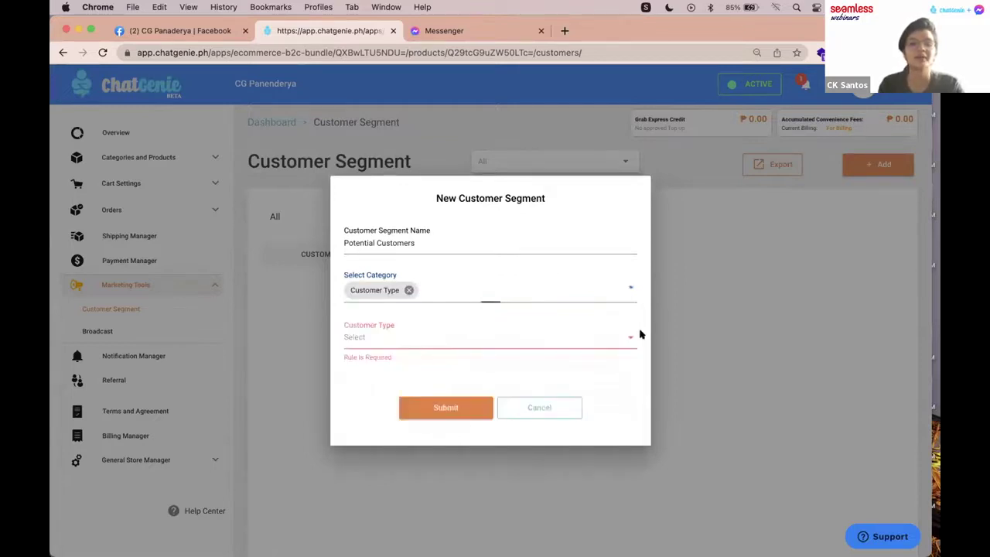
# Step: Set the customer type to Potential Customer and submit the segment
pyautogui.click(456, 343)
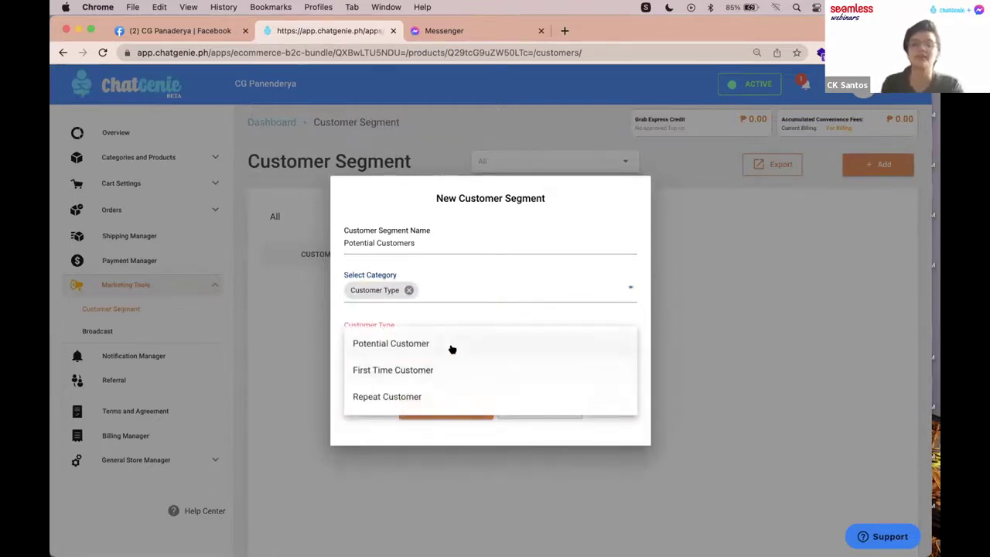
pyautogui.click(452, 349)
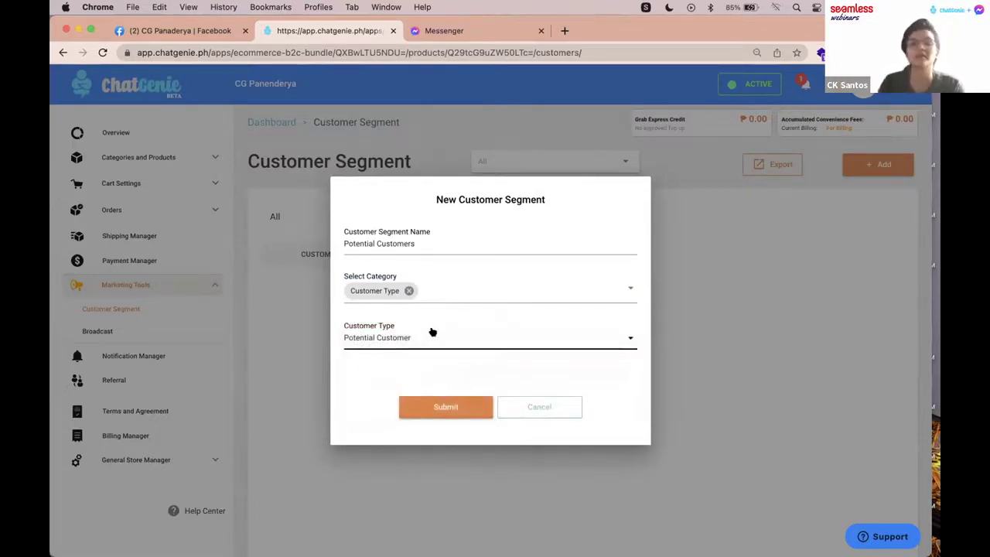
pyautogui.click(432, 332)
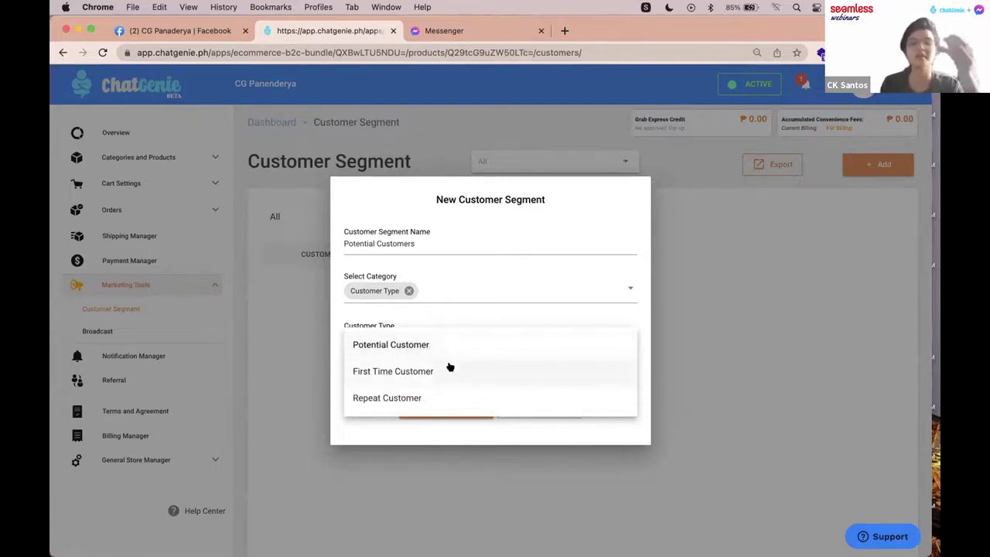
pyautogui.click(630, 308)
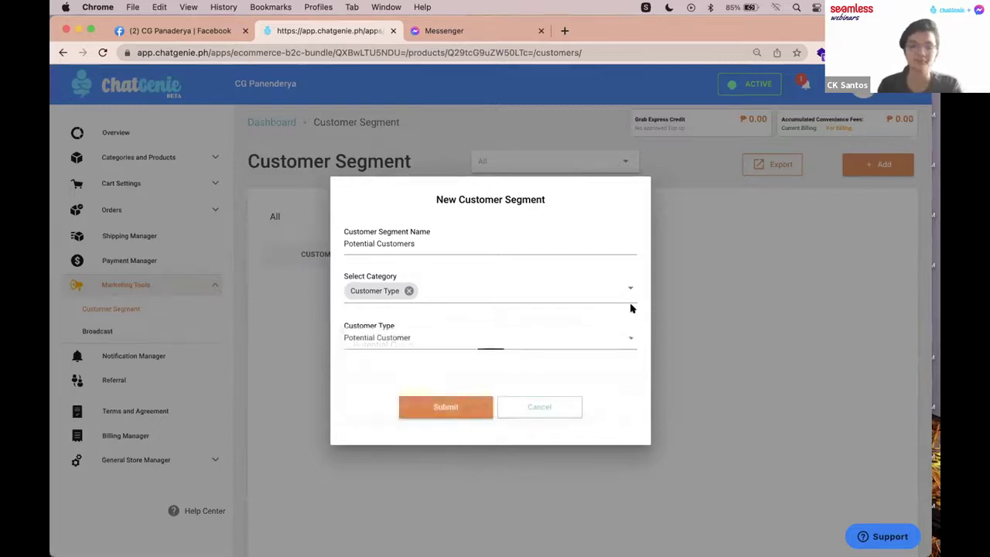
pyautogui.click(441, 406)
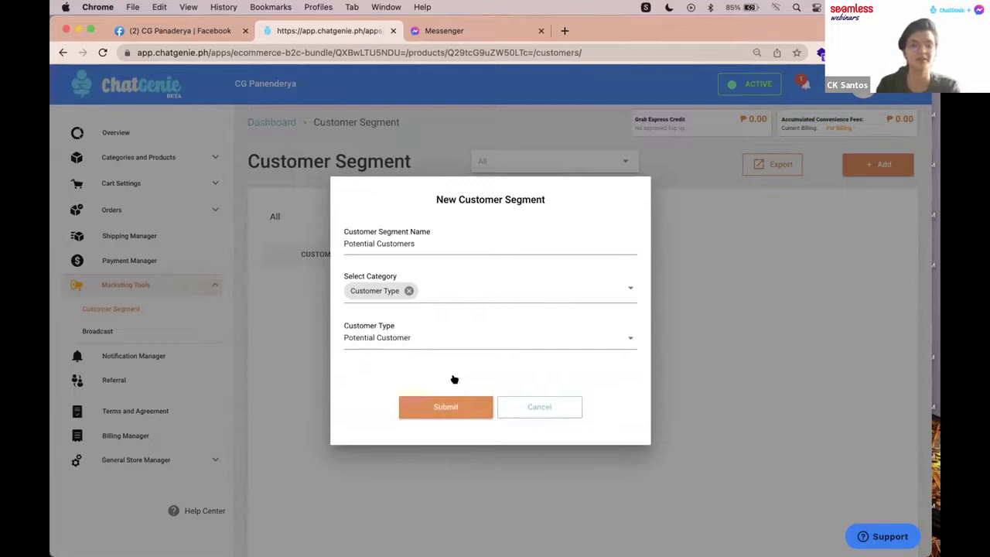
pyautogui.click(462, 415)
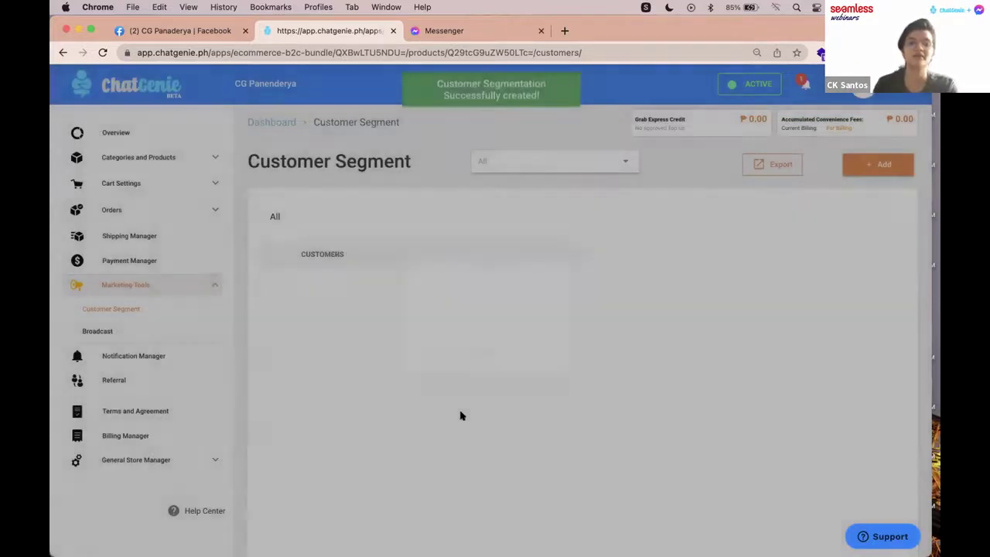
# Step: Draft a new FB text broadcast: 'Hi! Thanks for checking us out. If you need help, let us know and we'll reach out to you.'
pyautogui.click(139, 331)
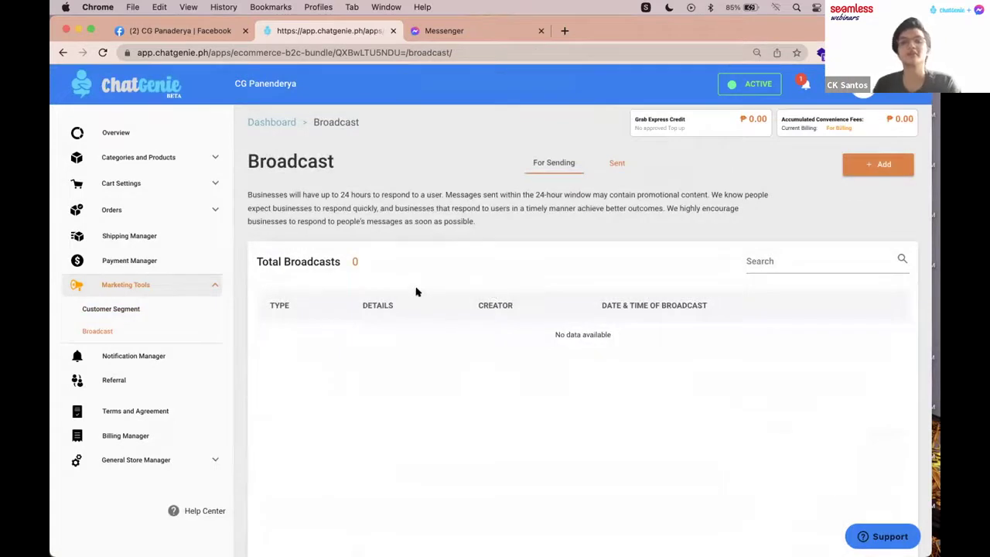
pyautogui.click(879, 169)
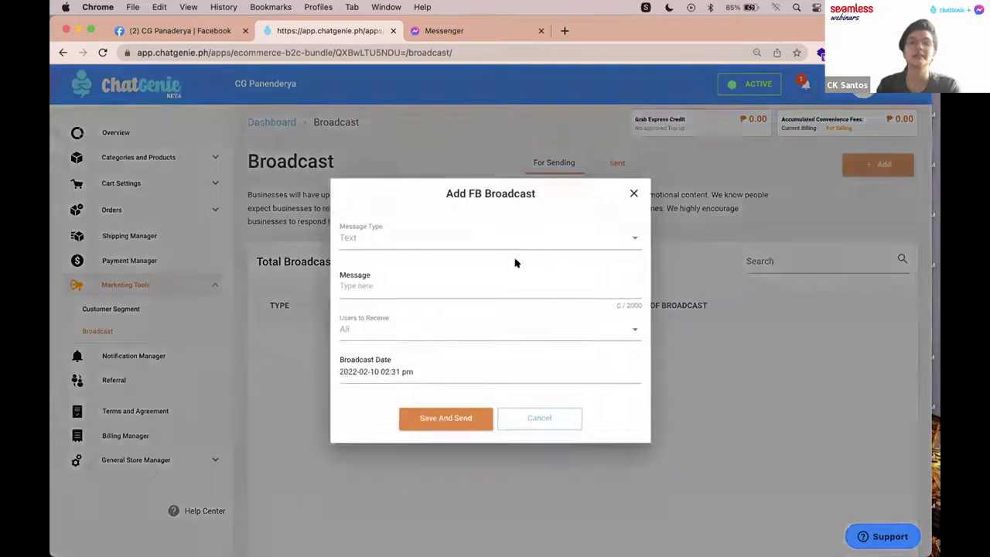
pyautogui.click(449, 233)
pyautogui.click(388, 268)
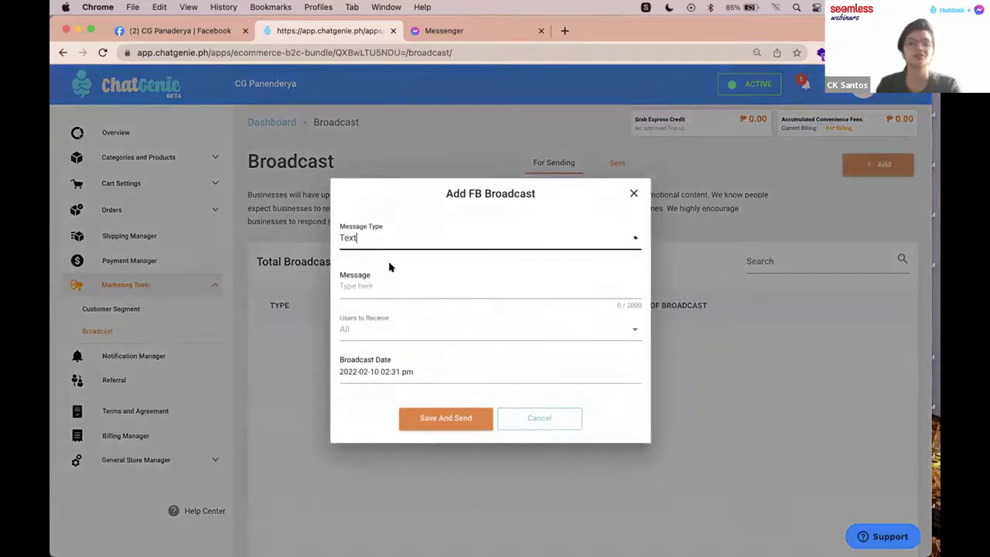
pyautogui.click(394, 291)
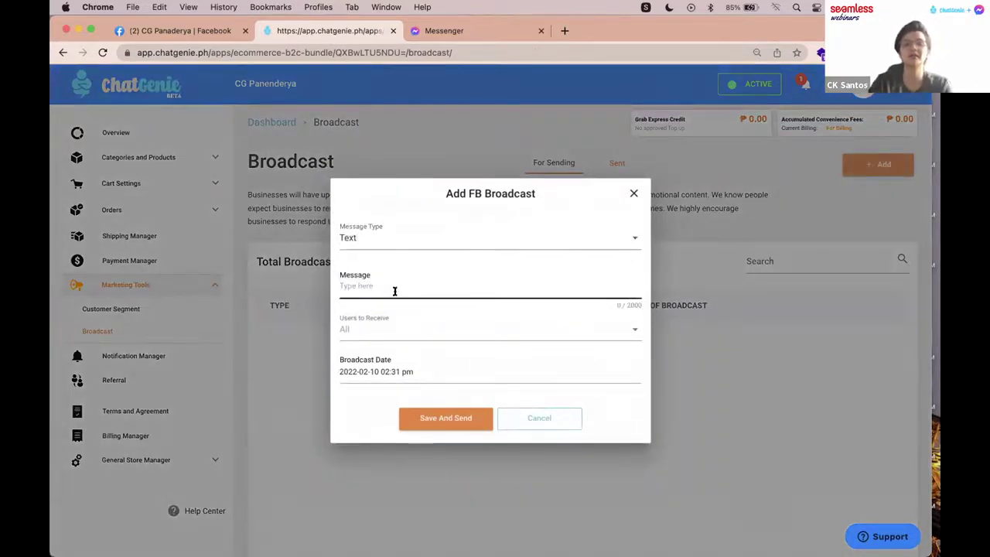
pyautogui.write('H')
pyautogui.write('! ')
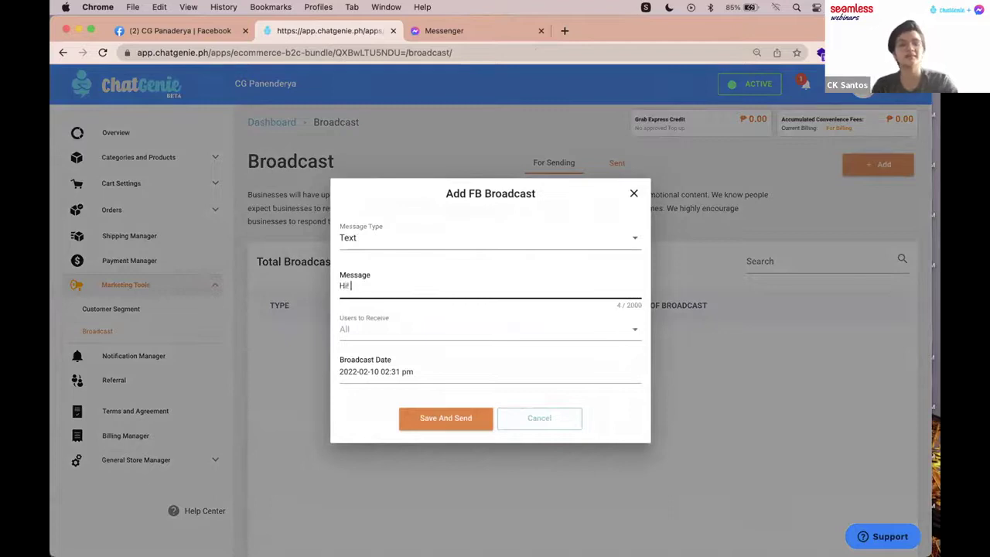
pyautogui.write('Thanks for che')
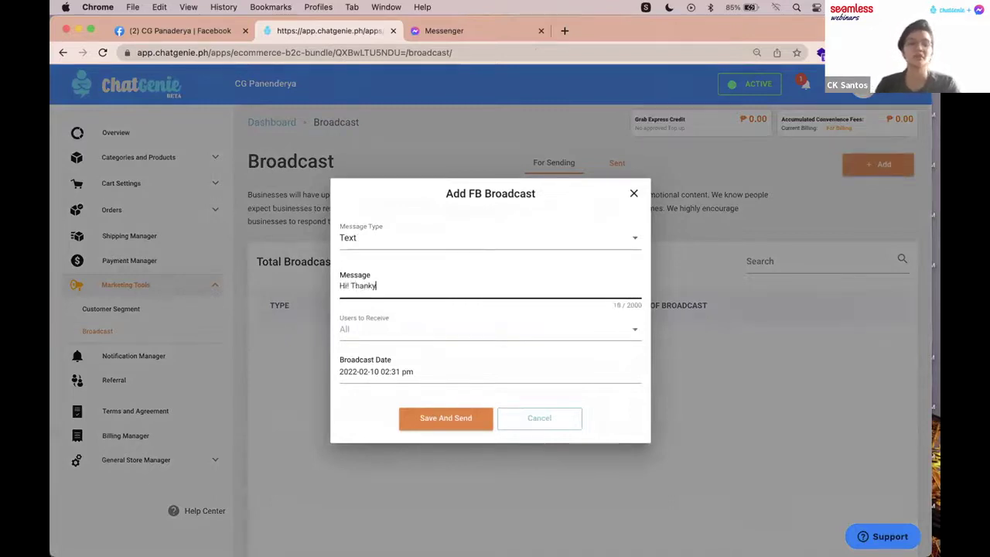
pyautogui.write('cki')
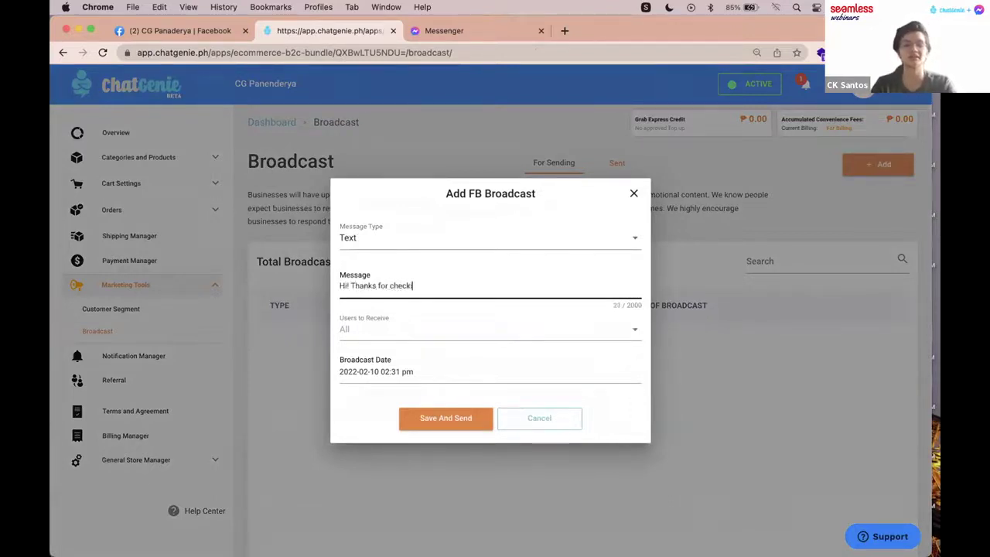
pyautogui.write('ng us out. If you')
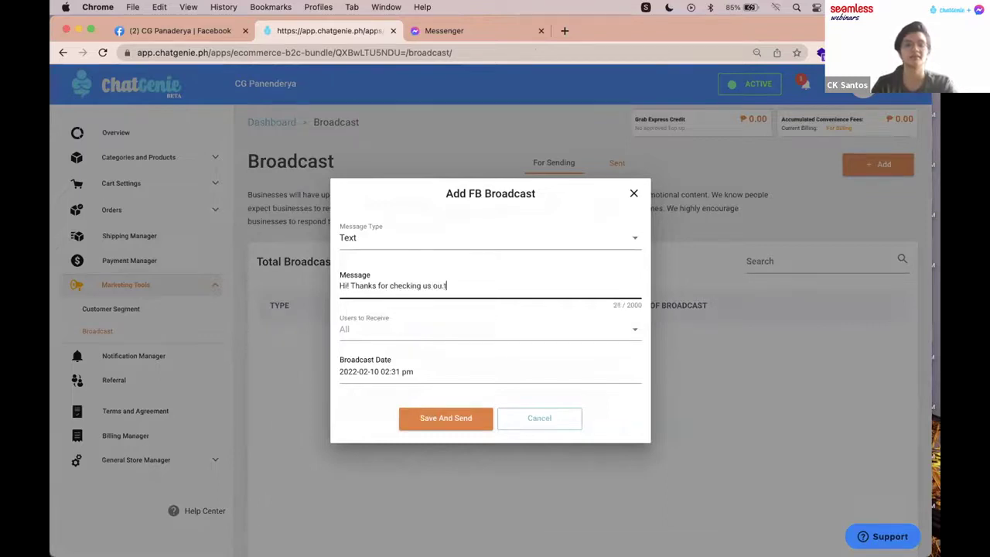
pyautogui.write(' nee')
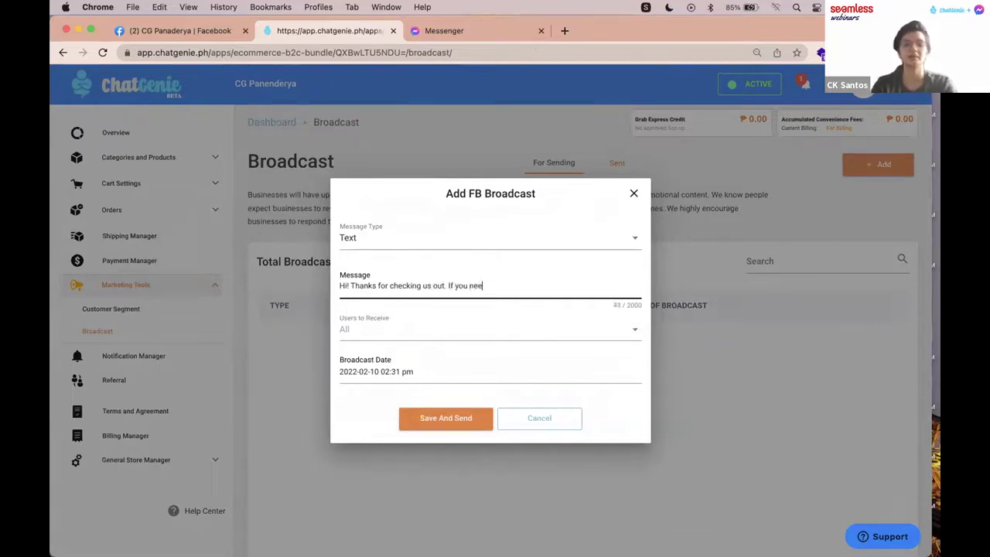
pyautogui.write('d help, Iet us kn')
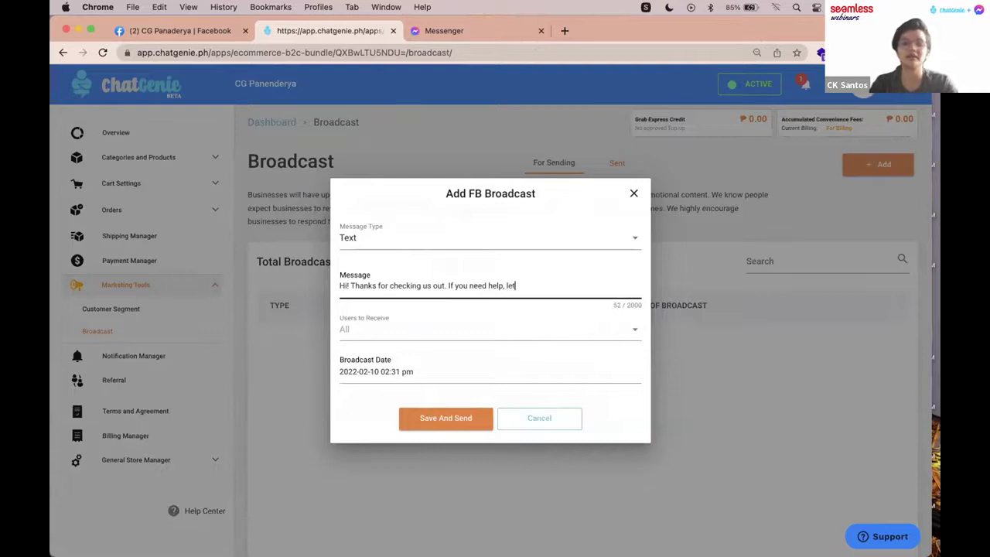
pyautogui.press('BackSpace')
pyautogui.press('BackSpace')
pyautogui.press('BackSpace')
pyautogui.write('know and we')
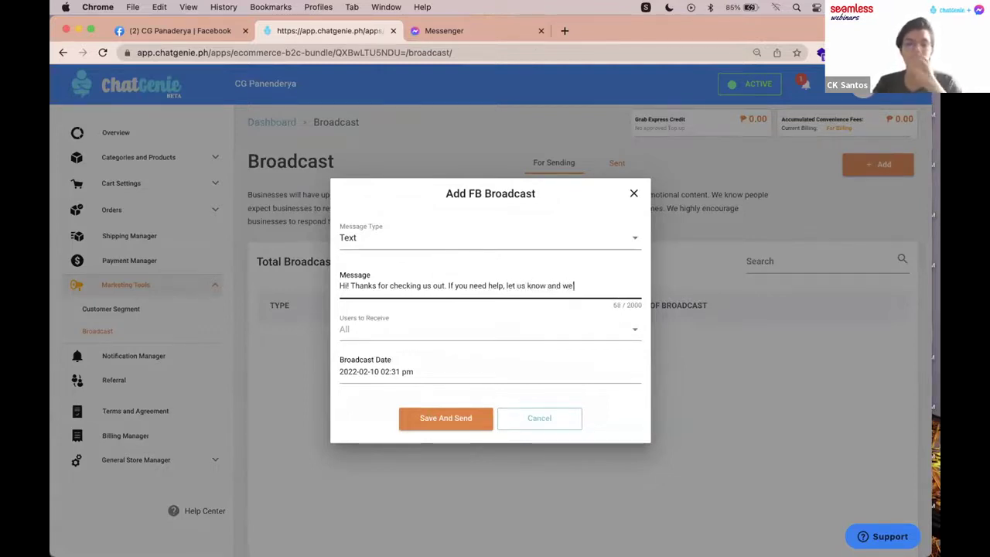
pyautogui.write("'ll reach out to you.")
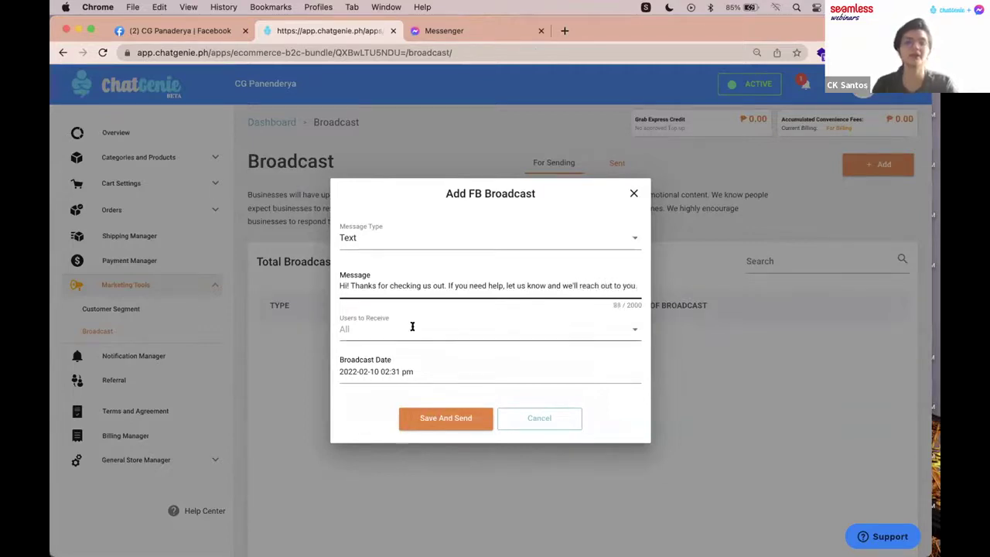
# Step: Address the broadcast to the Potential Customers segment
pyautogui.click(412, 326)
pyautogui.click(400, 356)
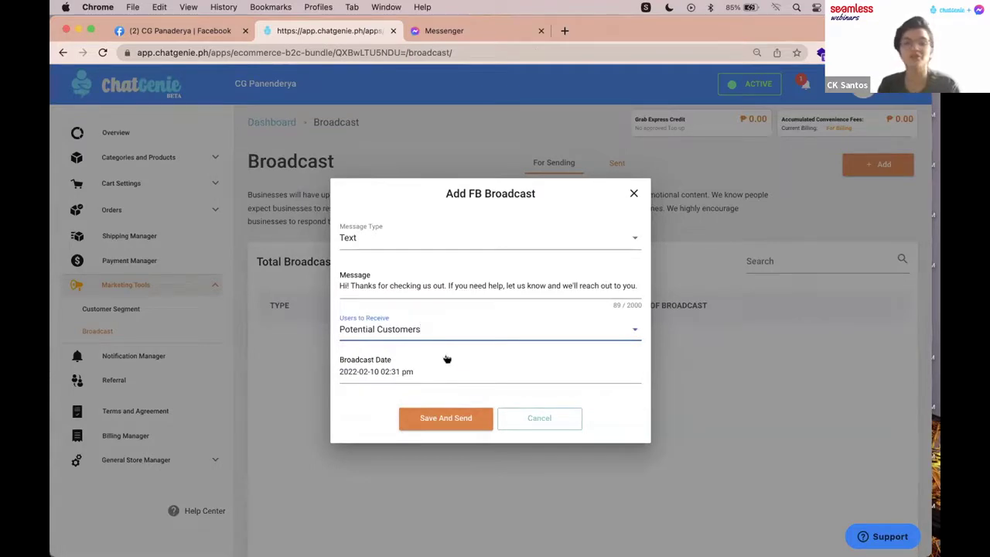
pyautogui.click(433, 374)
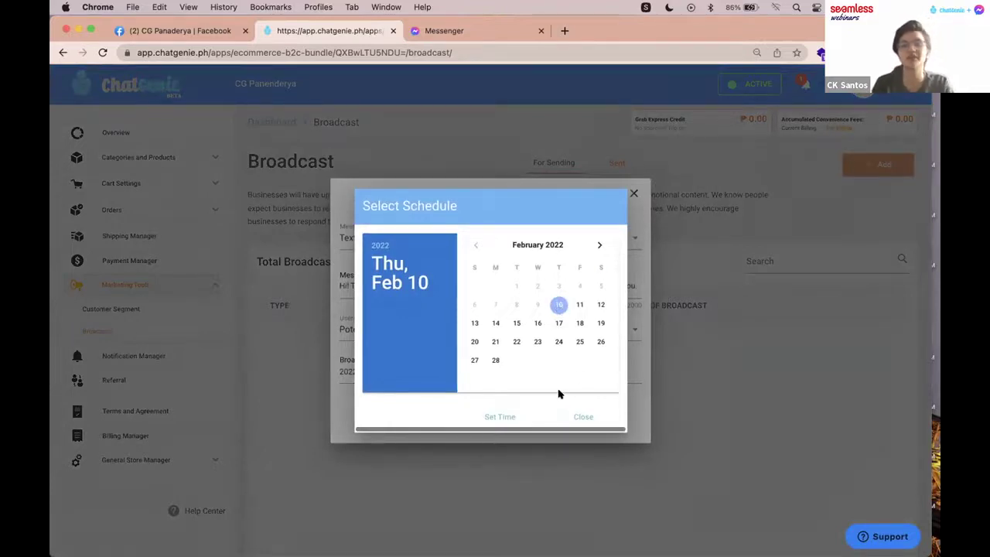
pyautogui.click(583, 417)
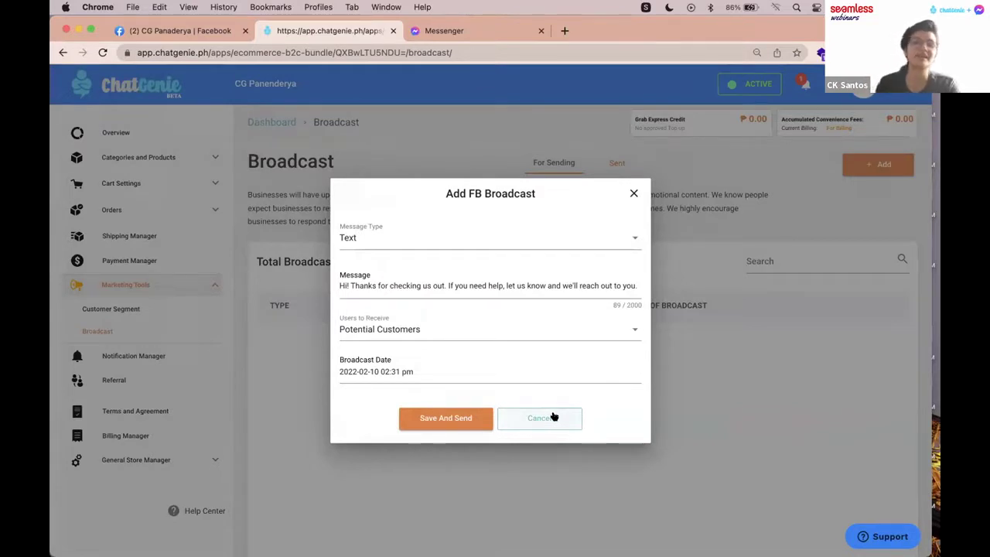
pyautogui.click(553, 418)
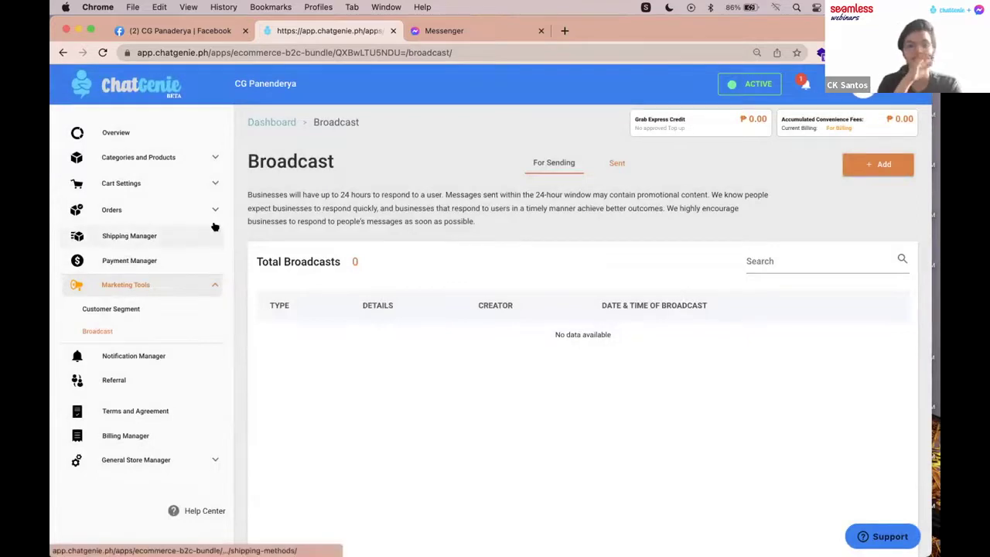
# Step: Review the Overview dashboard's monthly sales and orders per channel, including FB Messenger
pyautogui.click(152, 138)
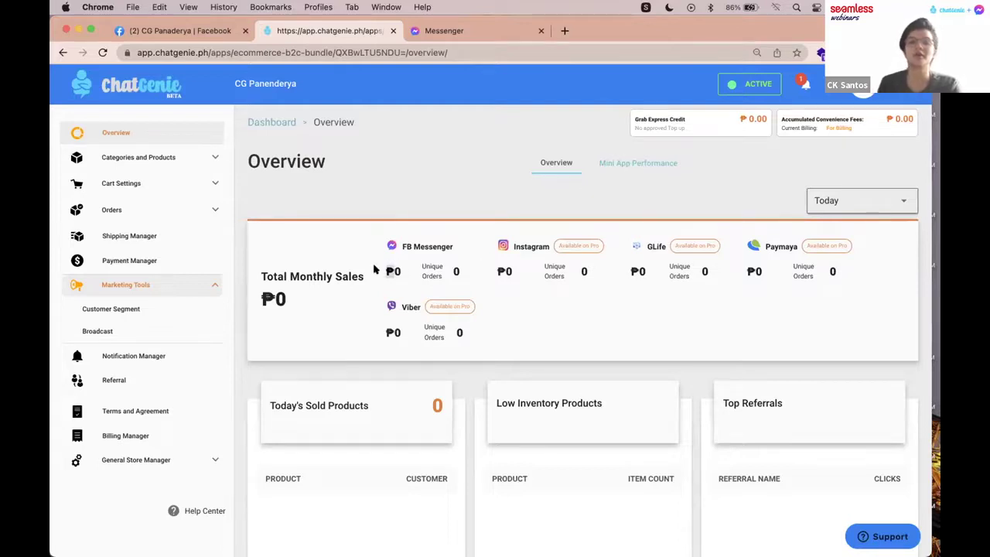
pyautogui.doubleClick(393, 271)
pyautogui.click(537, 278)
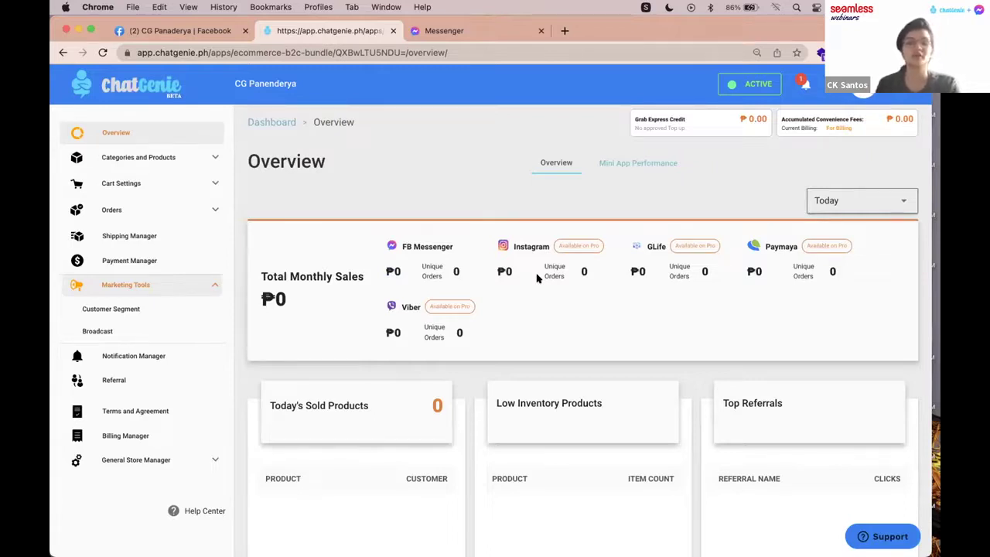
pyautogui.scroll(-3, 537, 278)
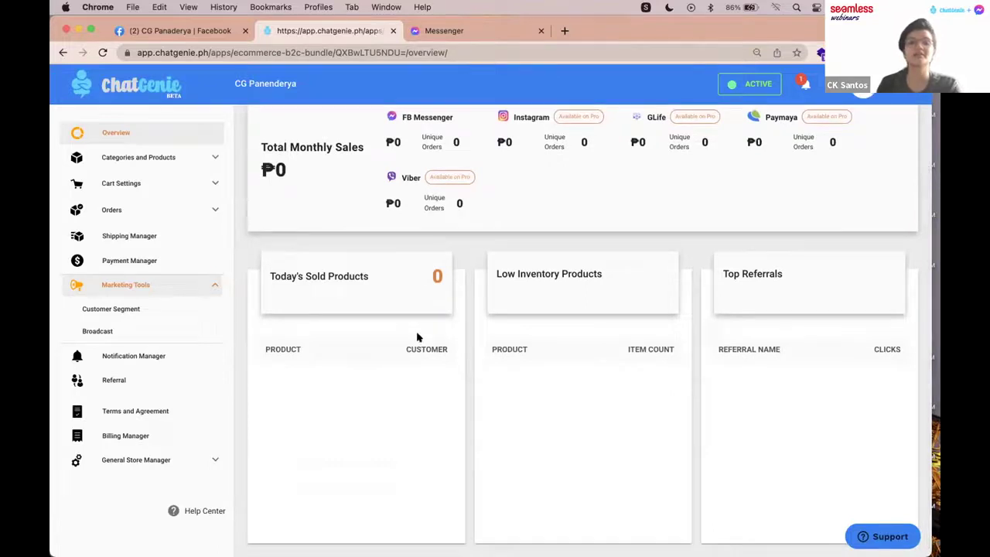
pyautogui.scroll(-1, 417, 335)
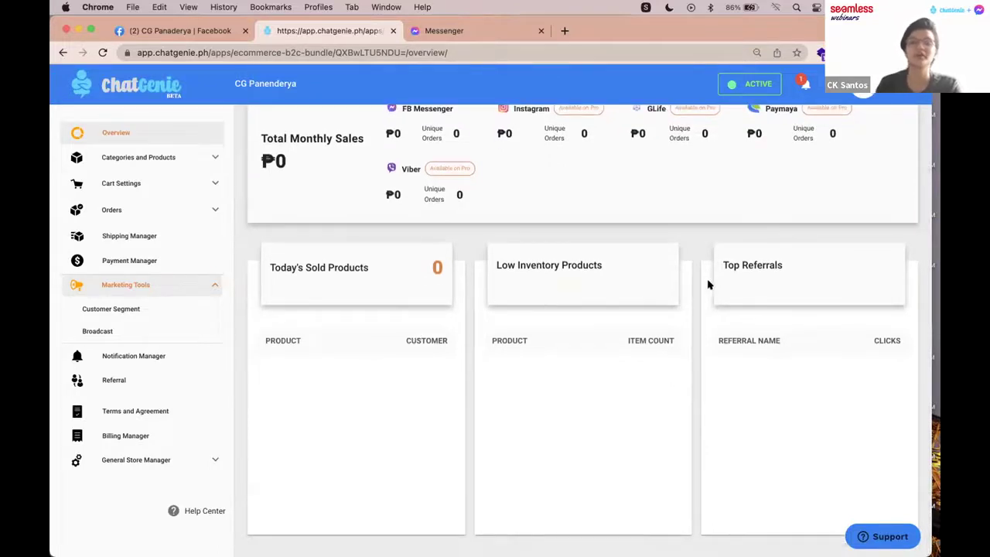
pyautogui.scroll(4, 687, 300)
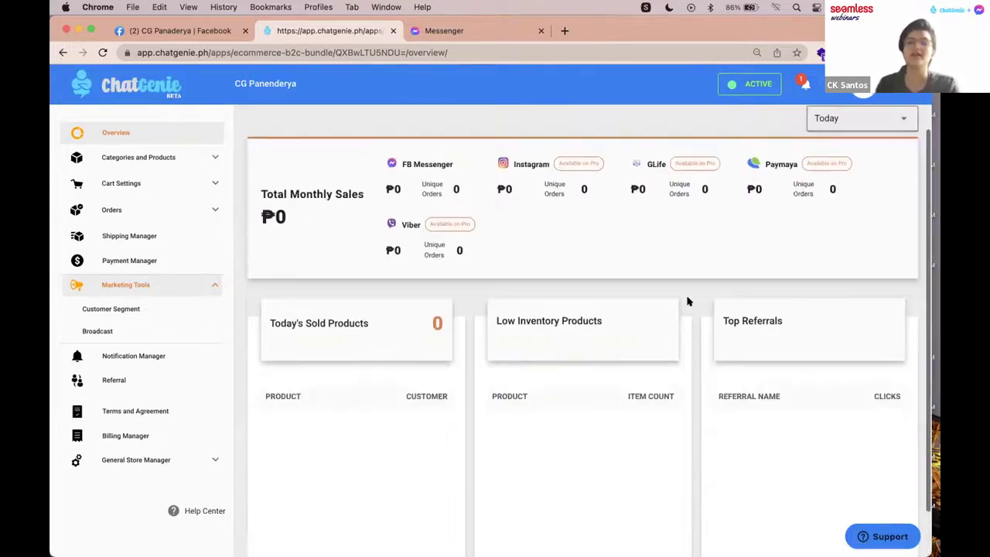
pyautogui.click(647, 165)
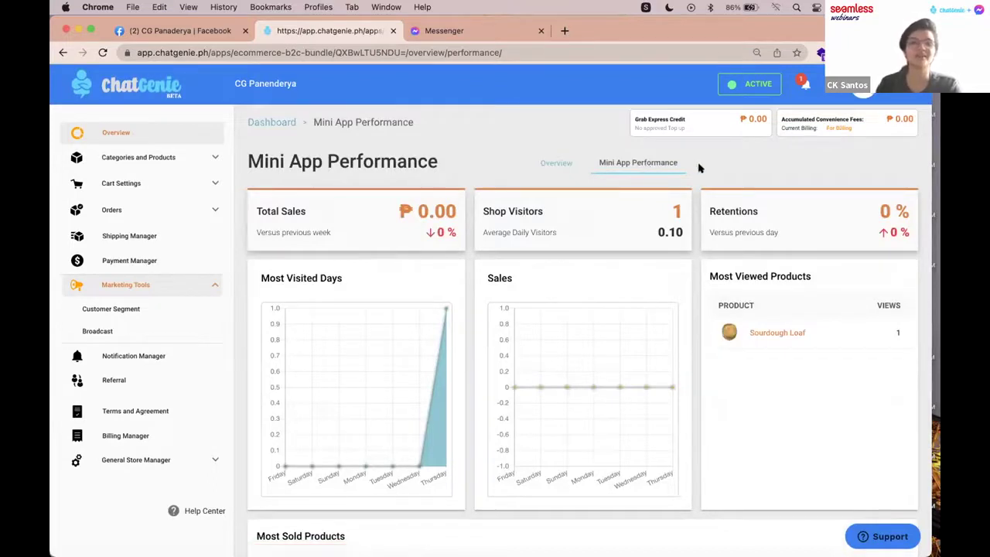
# Step: Browse the Mini App Performance charts, then switch to the 'What ChatGenie can provide you' slide
pyautogui.scroll(-1, 699, 167)
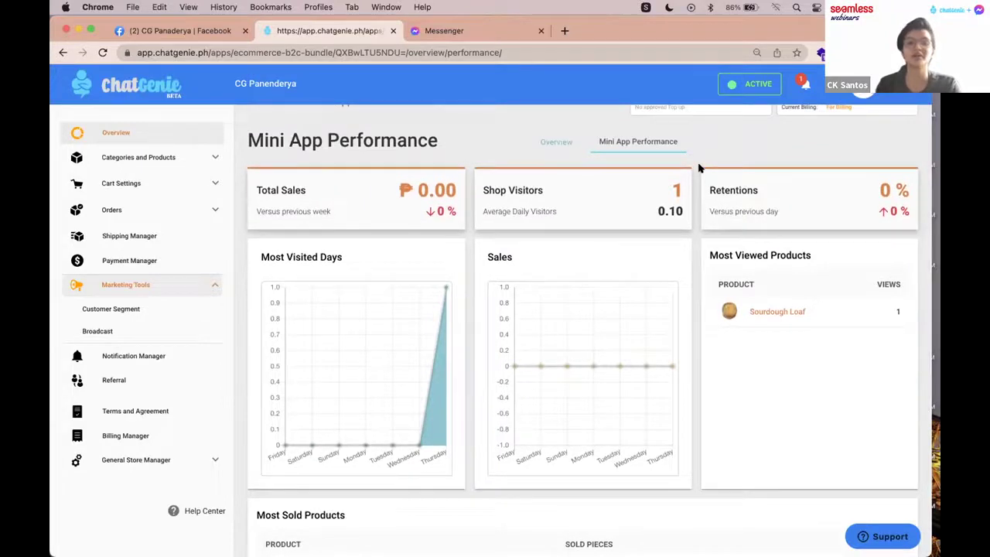
pyautogui.scroll(1, 699, 167)
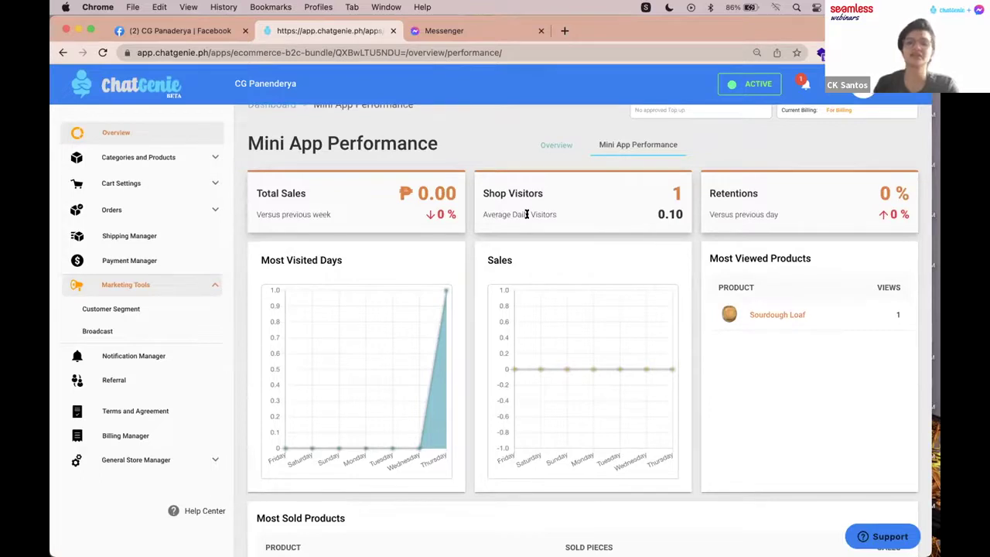
pyautogui.scroll(-2, 711, 205)
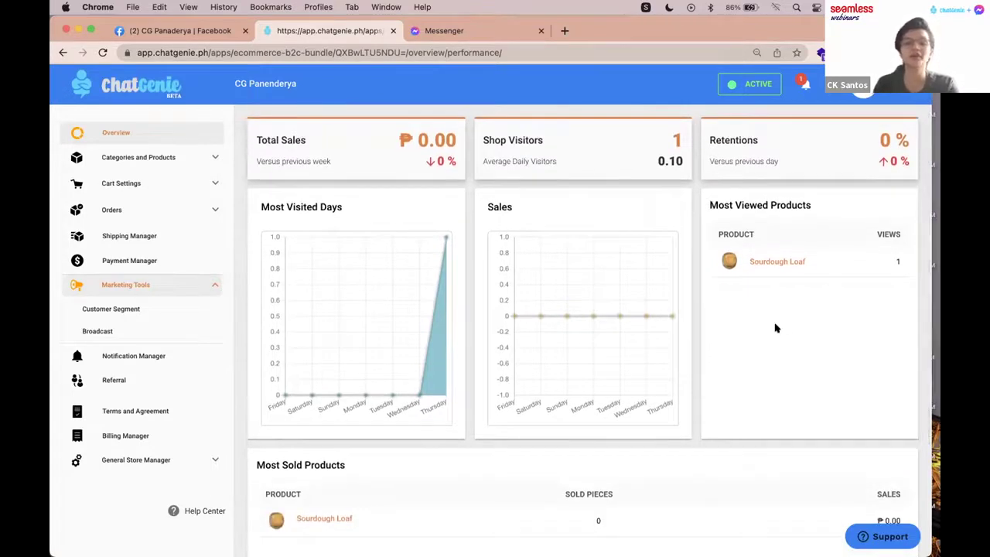
pyautogui.scroll(-1, 774, 327)
pyautogui.scroll(-3, 459, 332)
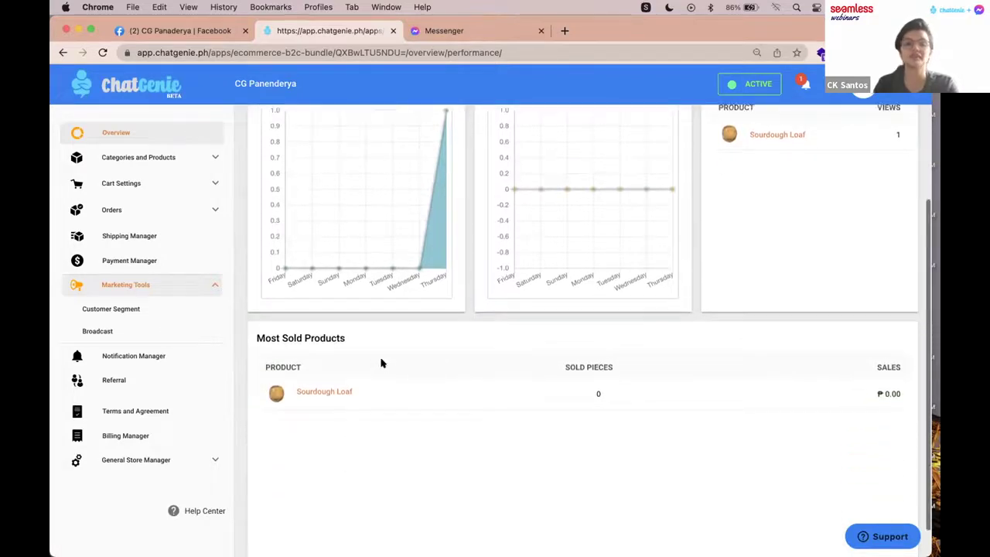
pyautogui.scroll(3, 380, 362)
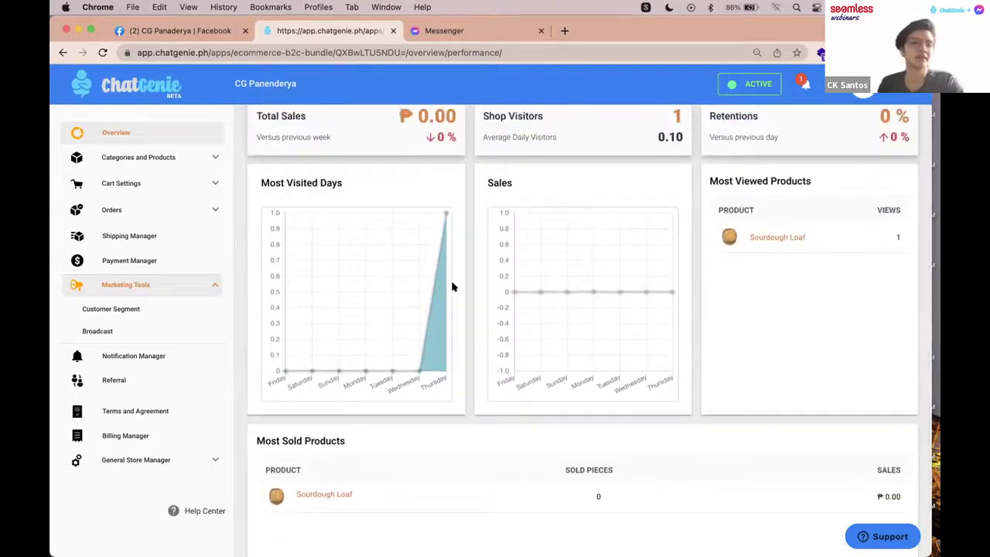
pyautogui.hotkey('ctrl', 'Left')
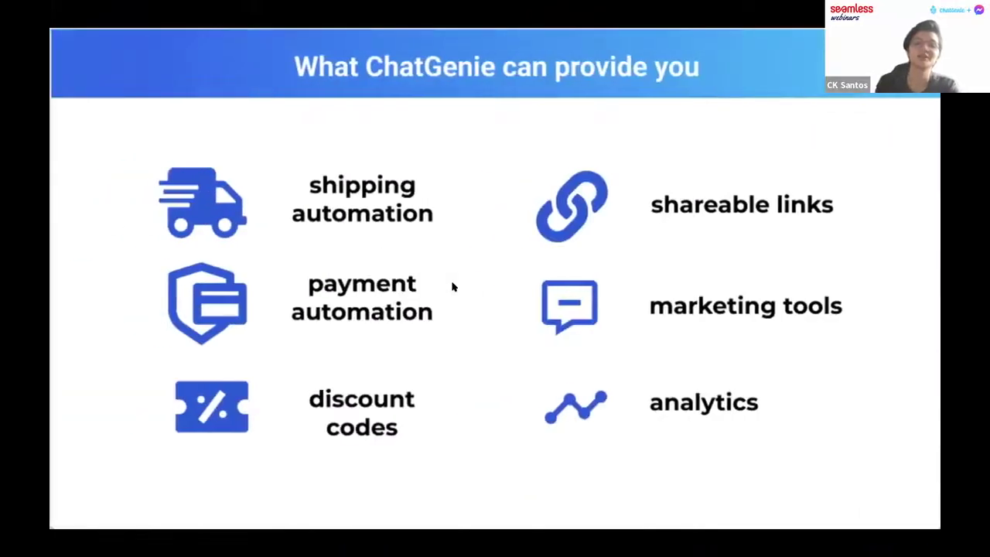